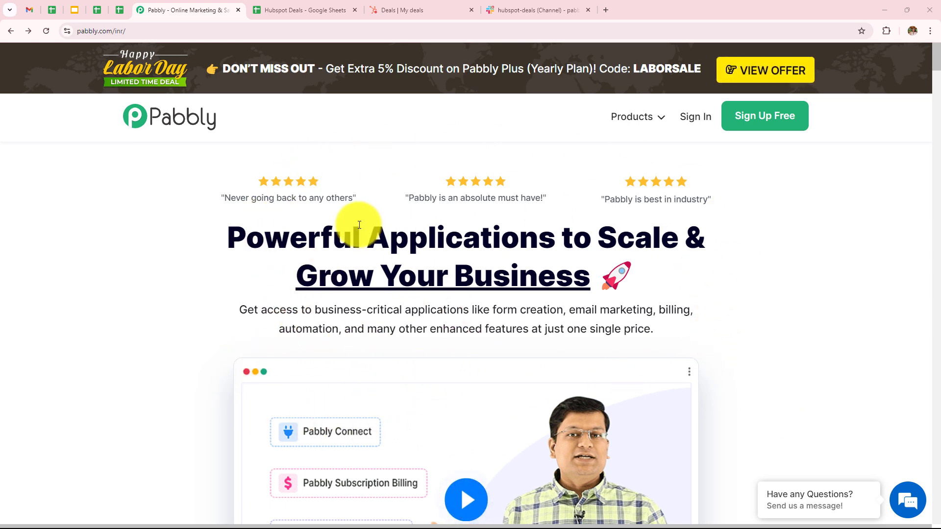
- Sign in on the Pabbly website to reach the All Pabbly Apps page
{"action": "left_click", "coordinate": [128, 30]}
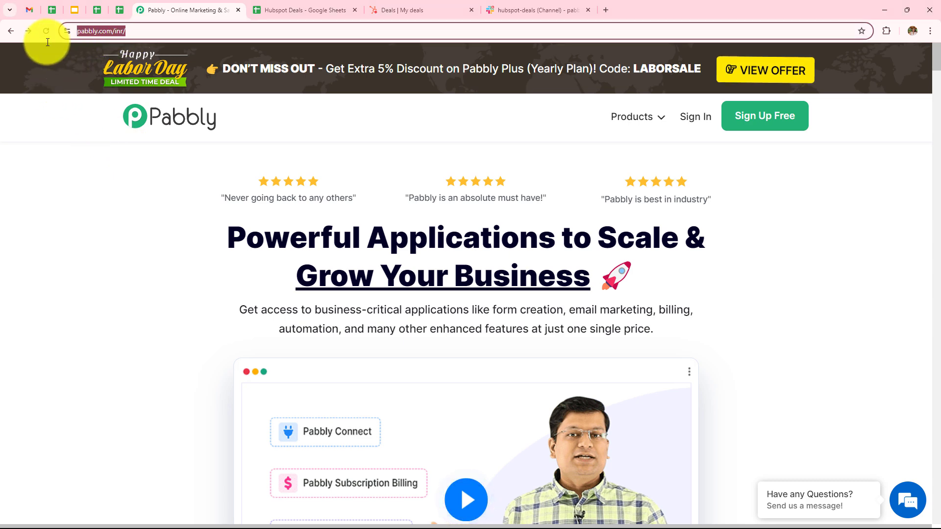
{"action": "left_click", "coordinate": [87, 283]}
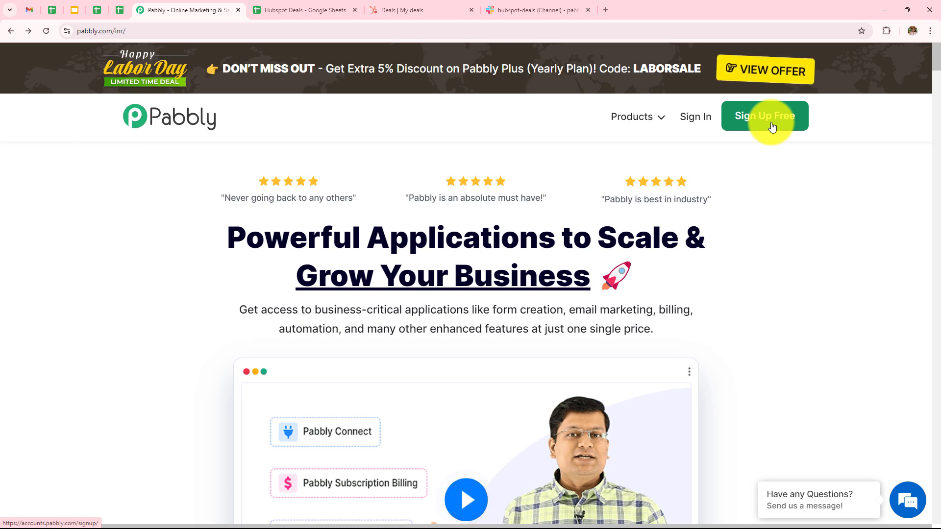
{"action": "left_click", "coordinate": [697, 126]}
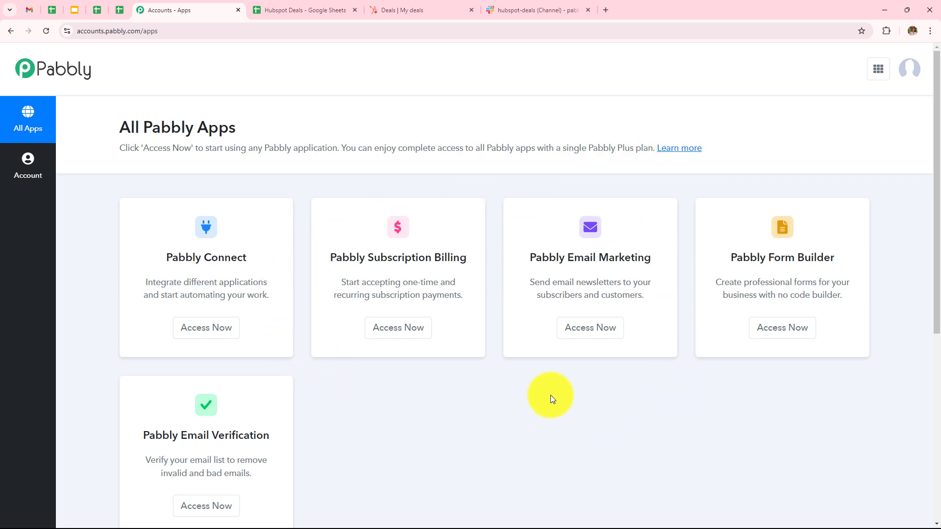
- Open the Pabbly Connect dashboard, then open and cancel the Create Folder dialog
{"action": "left_click", "coordinate": [219, 338]}
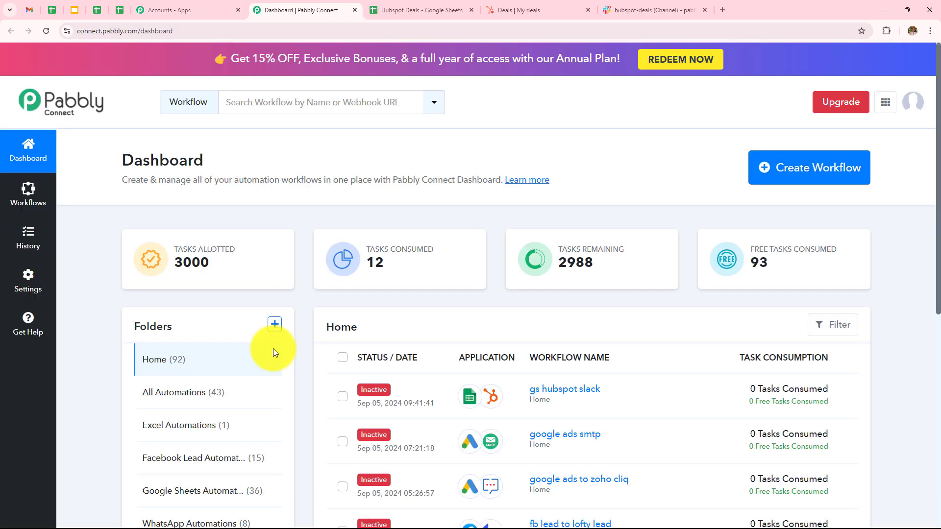
{"action": "scroll", "coordinate": [355, 333], "scroll_direction": "down", "scroll_amount": 1}
{"action": "scroll", "coordinate": [414, 284], "scroll_direction": "down", "scroll_amount": 3}
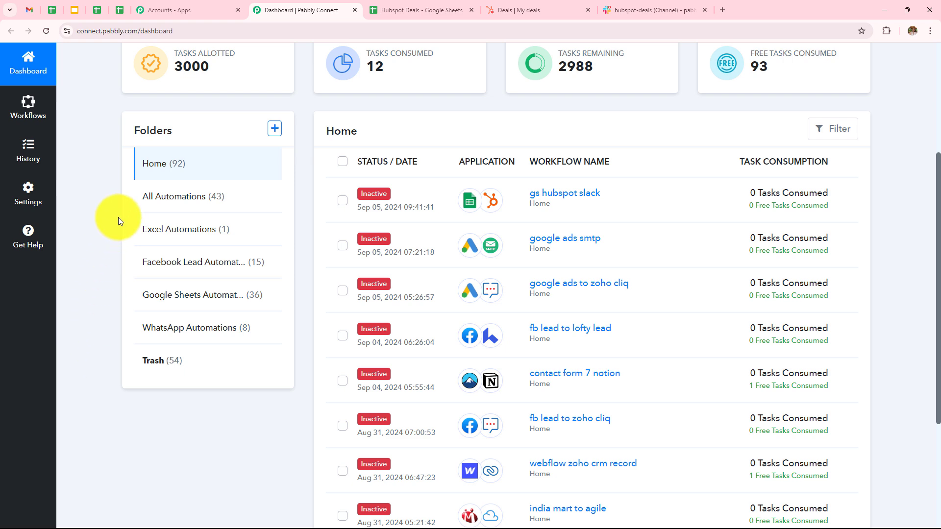
{"action": "scroll", "coordinate": [221, 189], "scroll_direction": "up", "scroll_amount": 4}
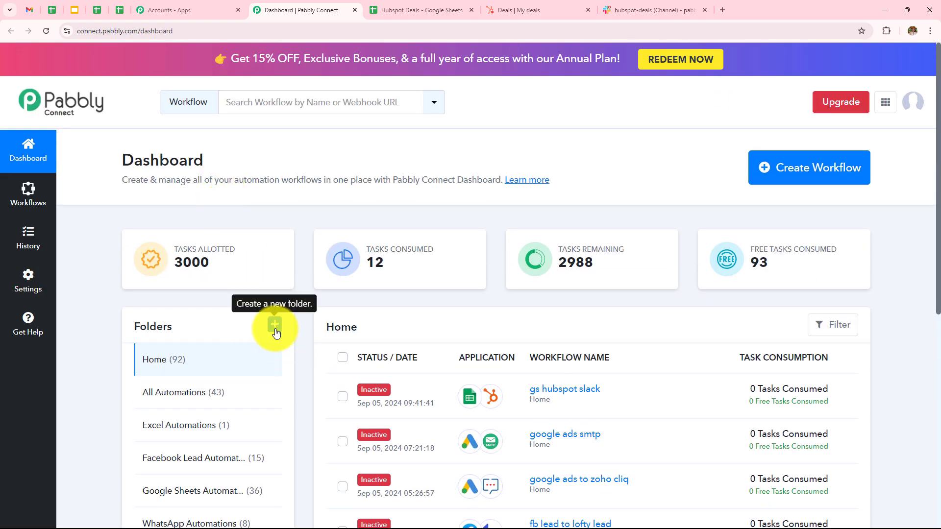
{"action": "left_click", "coordinate": [274, 325]}
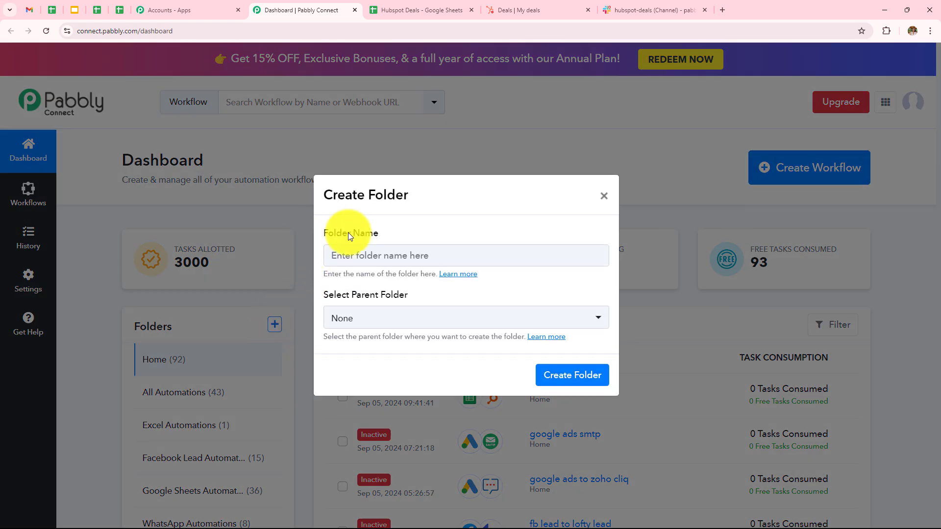
{"action": "left_click", "coordinate": [603, 197]}
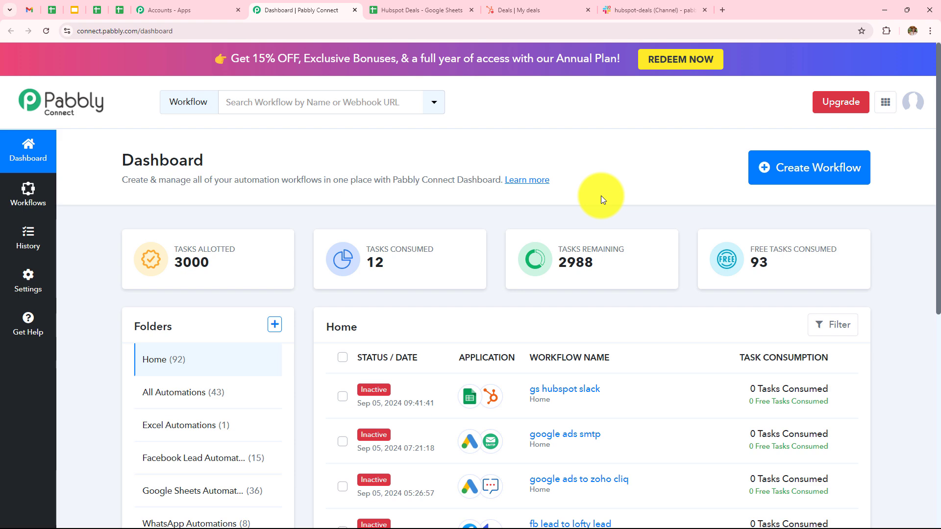
- Create the workflow 'How to Create HubSpot Deals from Google Sheets & Send Slack Channel Message' in Google Sheets Automations
{"action": "left_click", "coordinate": [819, 177]}
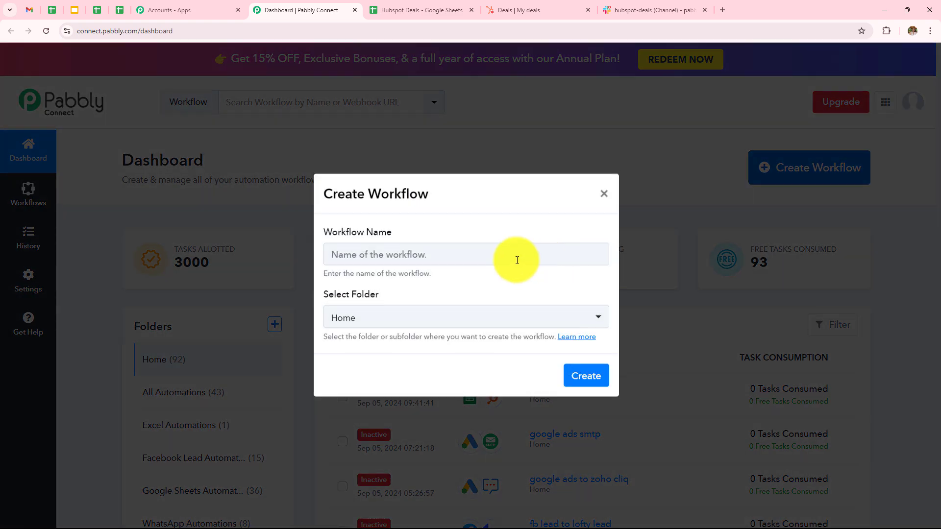
{"action": "left_click", "coordinate": [517, 260]}
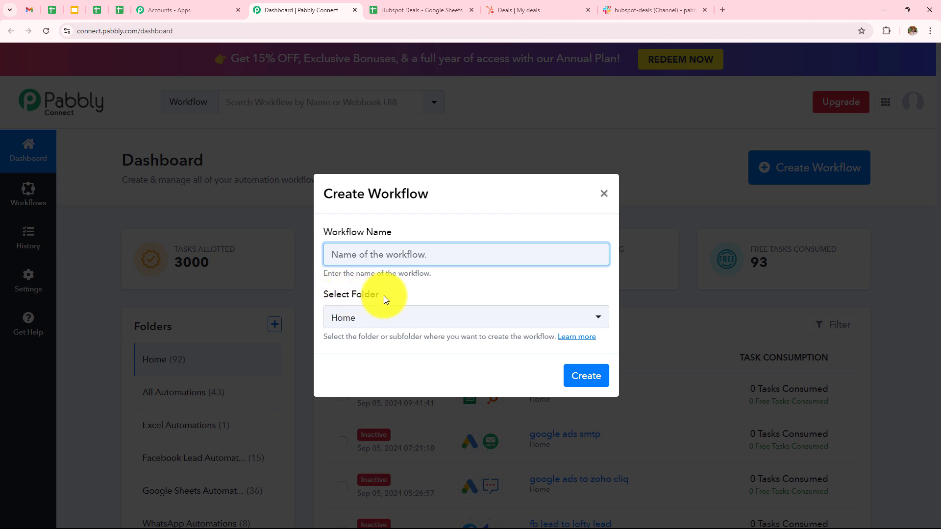
{"action": "left_click", "coordinate": [387, 257]}
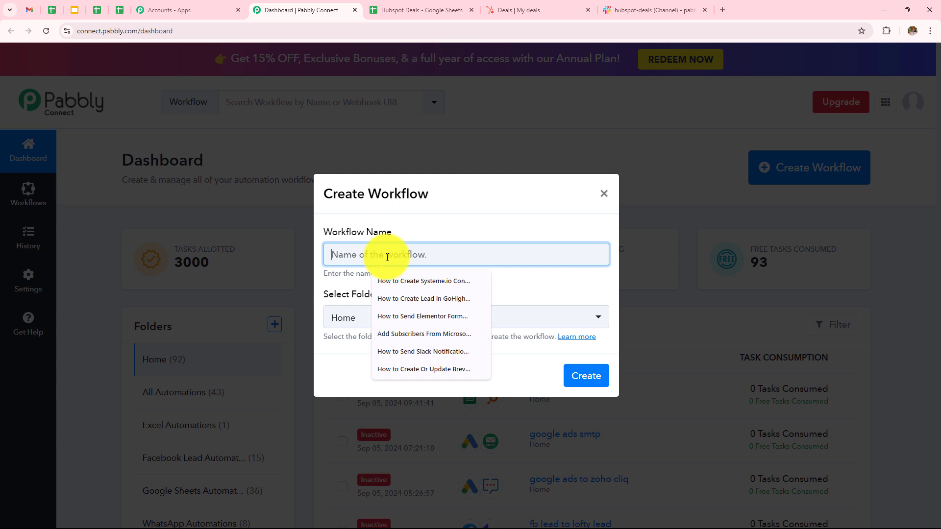
{"action": "key", "text": "ctrl+v"}
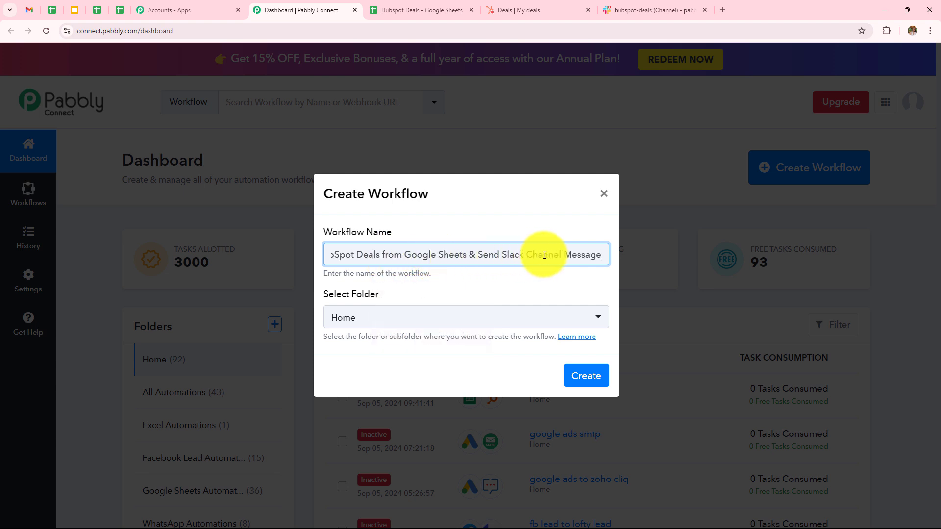
{"action": "left_click", "coordinate": [462, 321]}
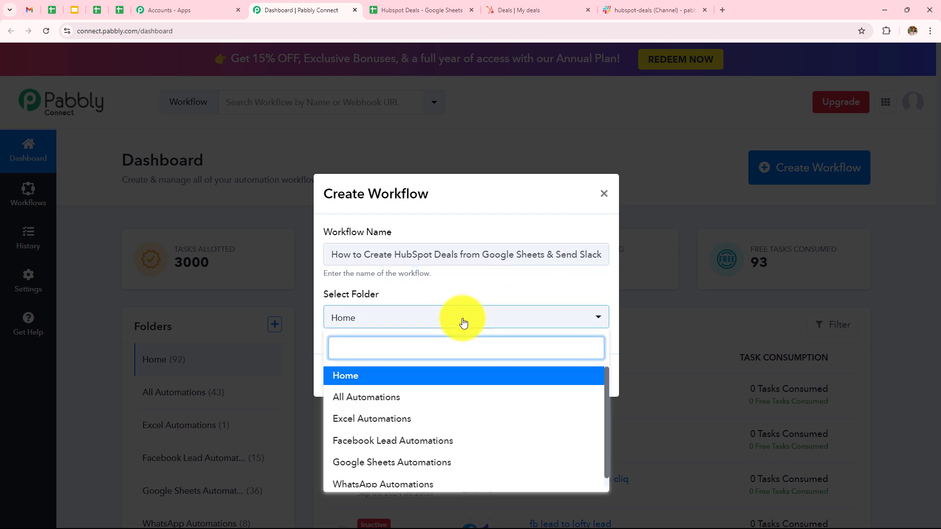
{"action": "scroll", "coordinate": [442, 386], "scroll_direction": "down", "scroll_amount": 1}
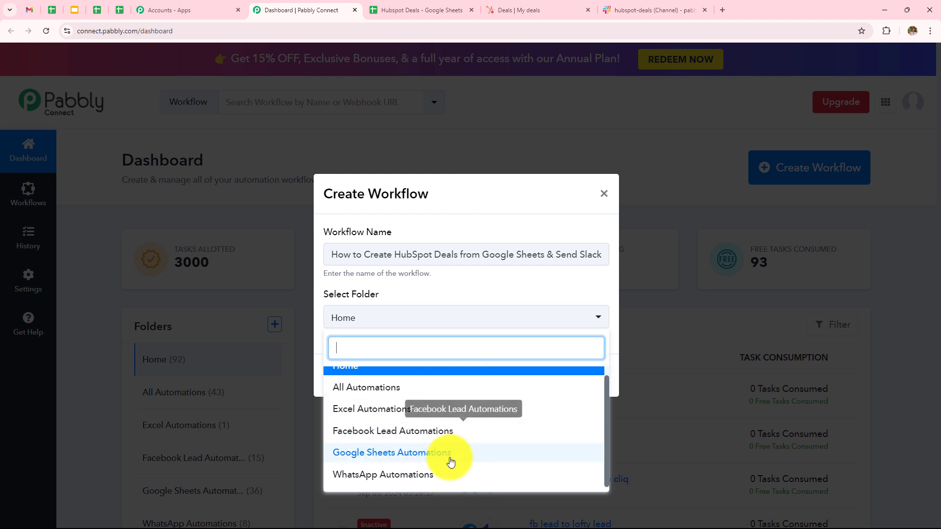
{"action": "left_click", "coordinate": [426, 453]}
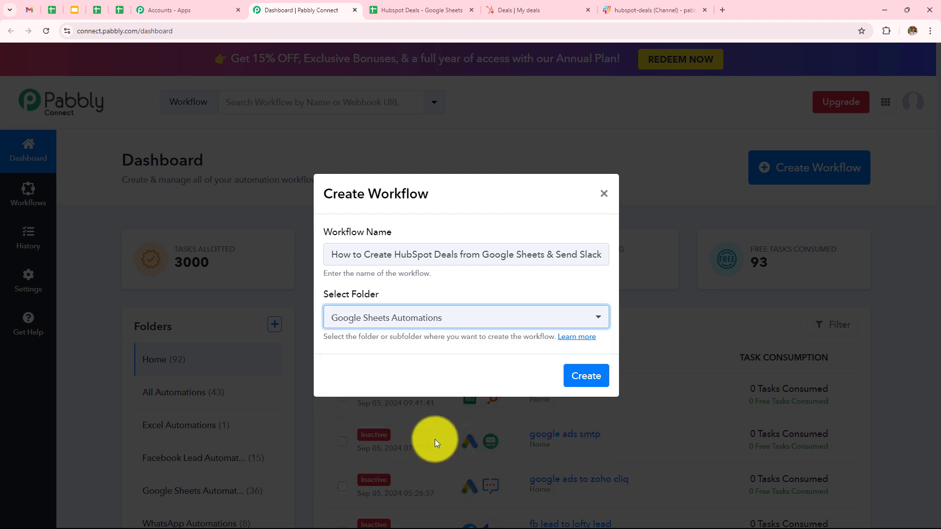
{"action": "left_click", "coordinate": [586, 382]}
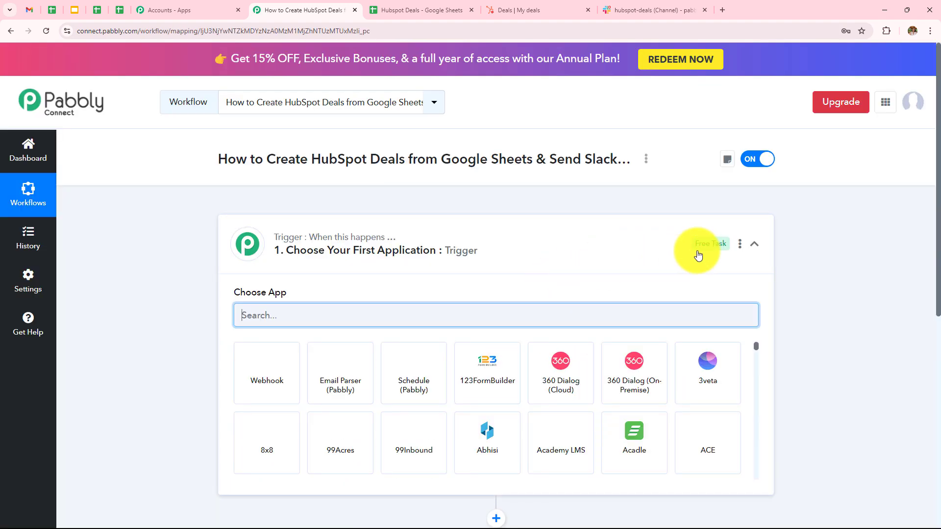
{"action": "left_click", "coordinate": [755, 244]}
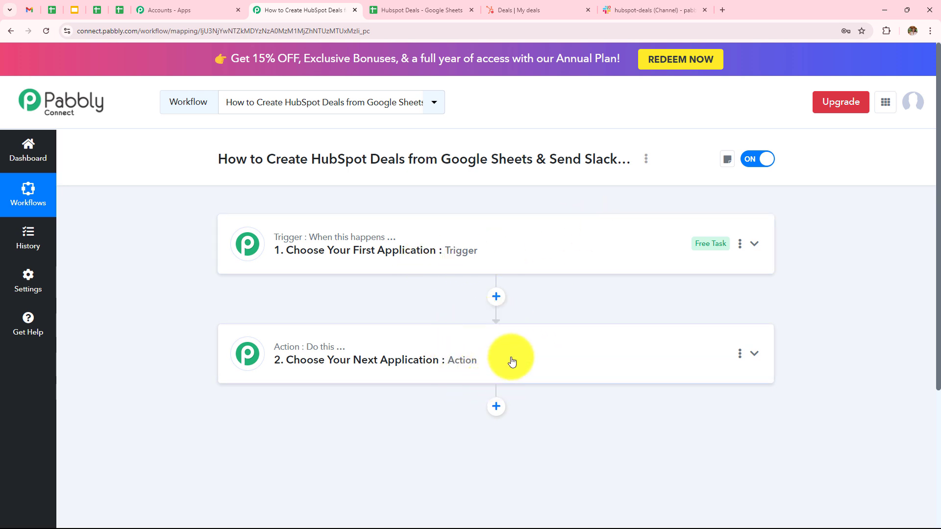
{"action": "left_click", "coordinate": [438, 251]}
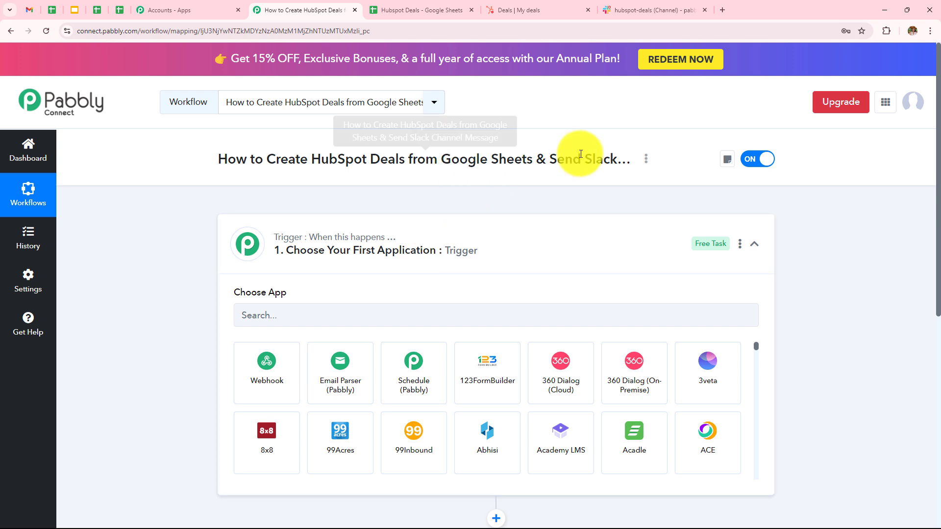
{"action": "left_click", "coordinate": [421, 265]}
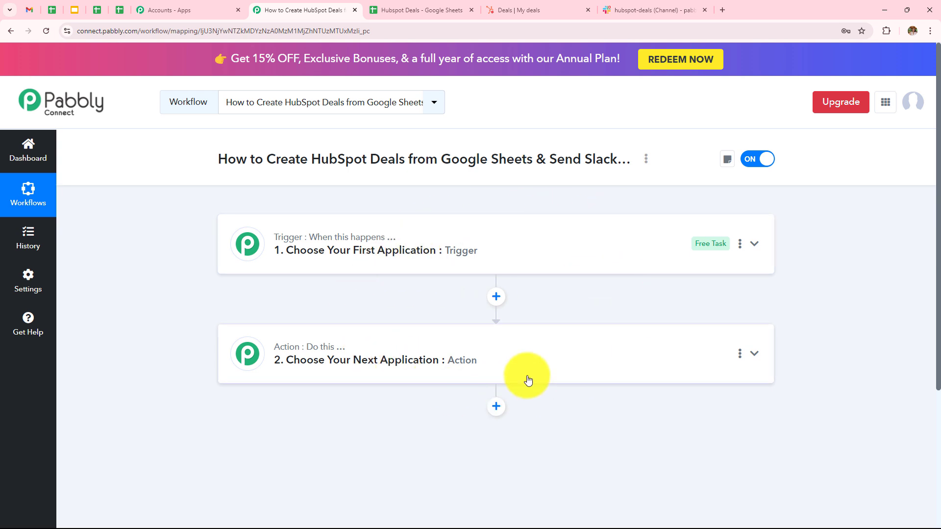
- Set the trigger to Google Sheets' New or Updated Spreadsheet Row event
{"action": "left_click", "coordinate": [410, 267]}
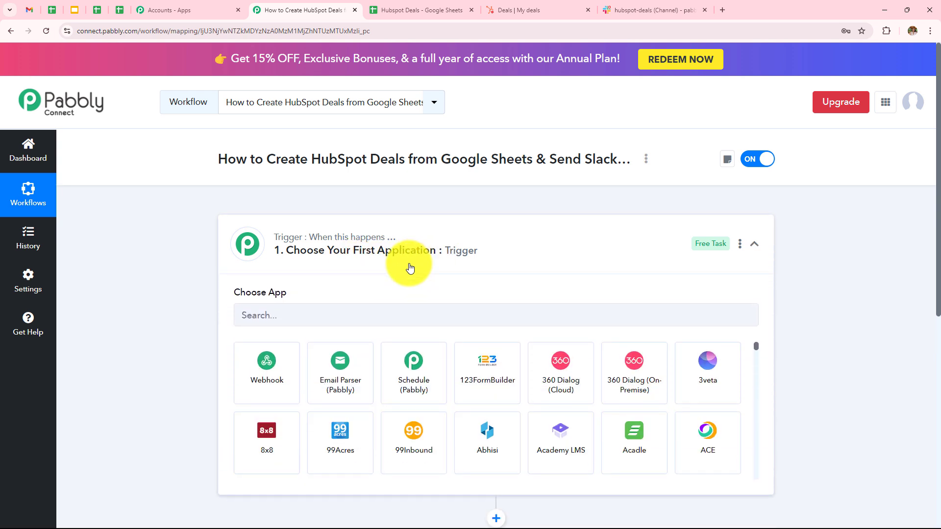
{"action": "left_click", "coordinate": [401, 317]}
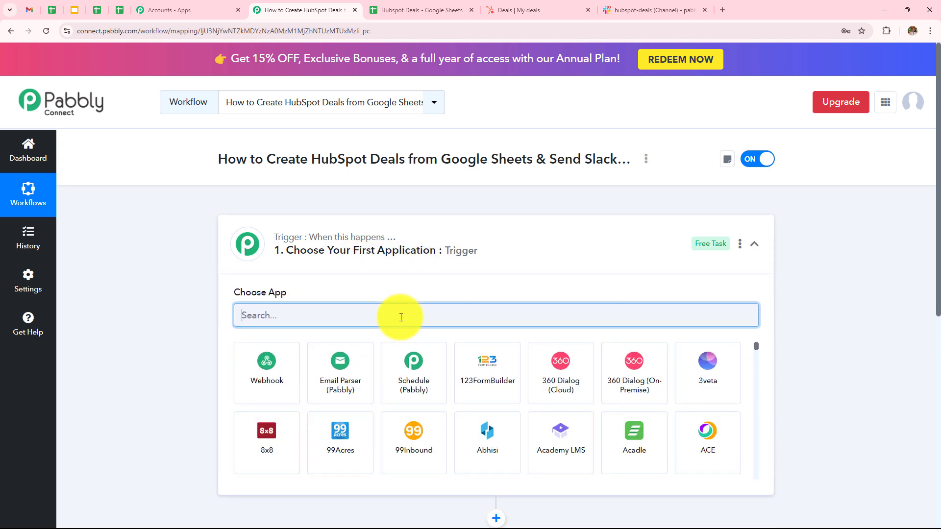
{"action": "type", "text": "Google"}
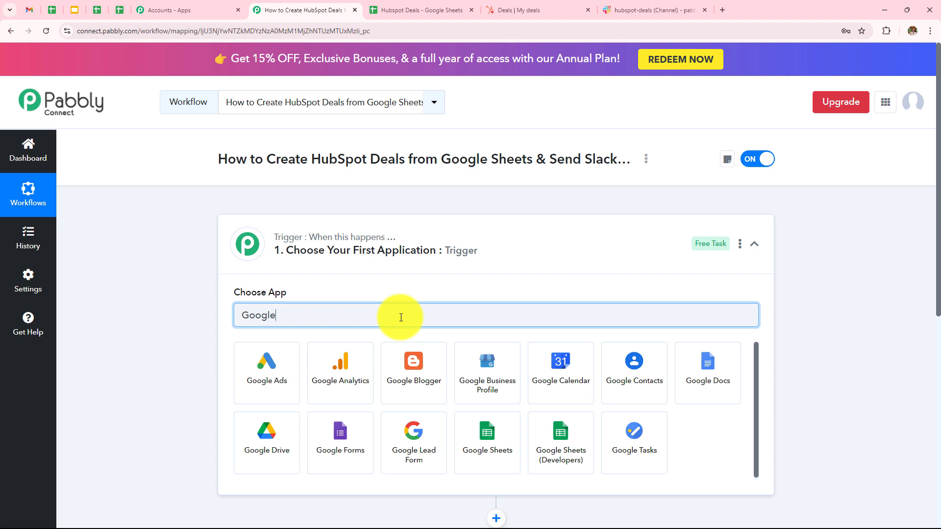
{"action": "left_click", "coordinate": [483, 429]}
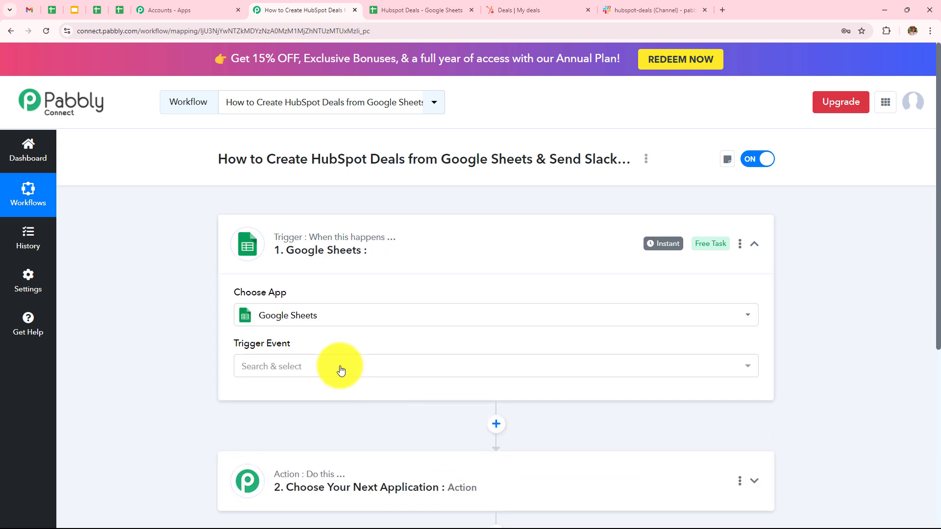
{"action": "left_click", "coordinate": [341, 371]}
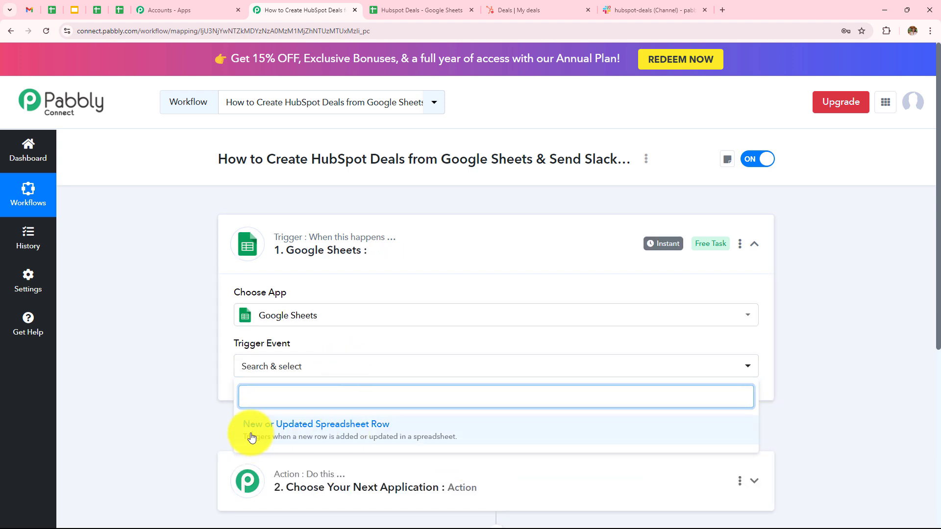
{"action": "left_click", "coordinate": [365, 435]}
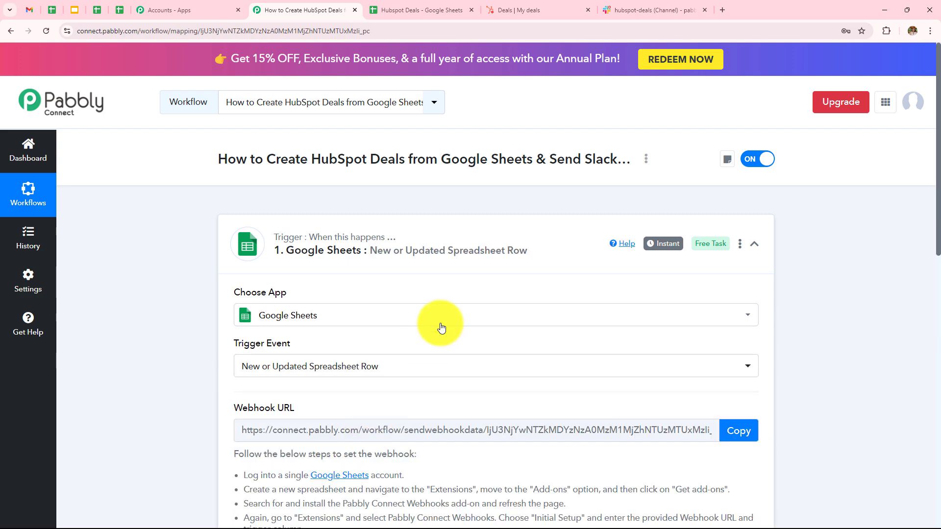
- Review the webhook setup instructions, then switch to the Hubspot Deals spreadsheet
{"action": "scroll", "coordinate": [441, 328], "scroll_direction": "down", "scroll_amount": 3}
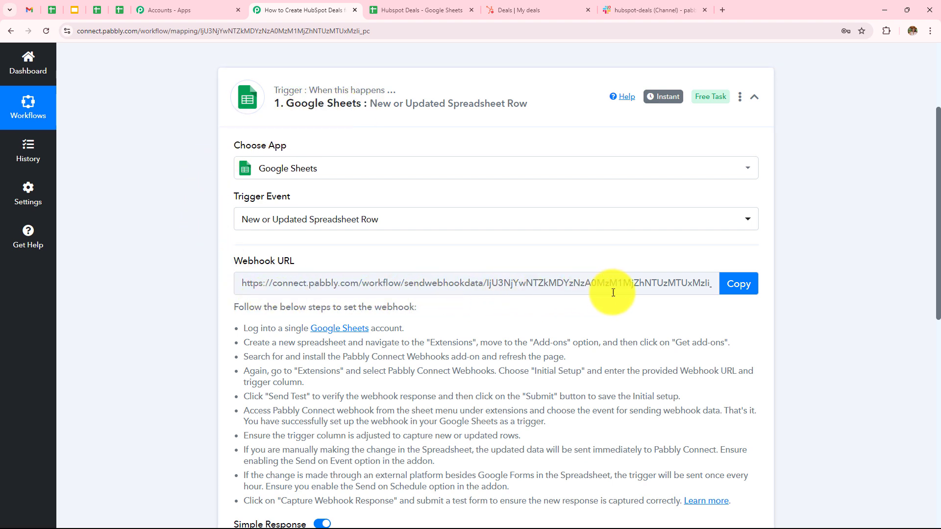
{"action": "scroll", "coordinate": [554, 295], "scroll_direction": "down", "scroll_amount": 2}
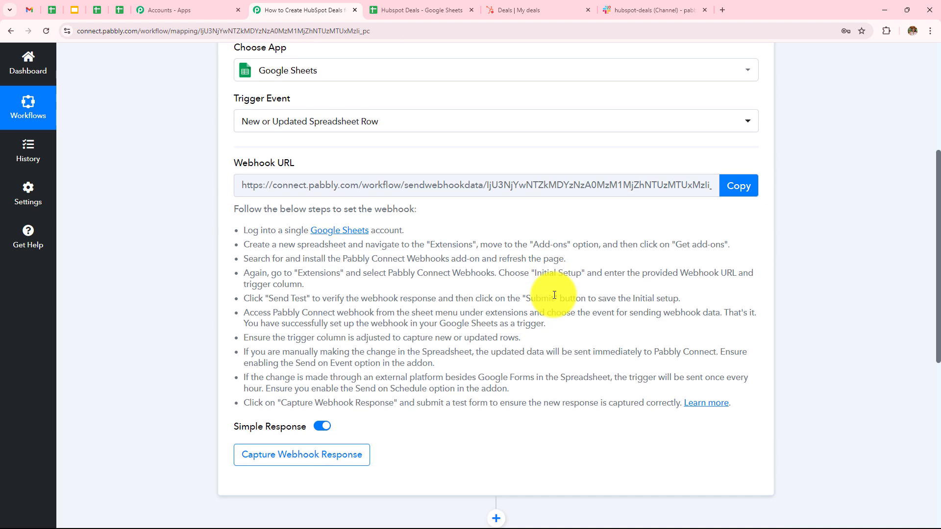
{"action": "left_click_drag", "start_coordinate": [227, 231], "coordinate": [778, 407]}
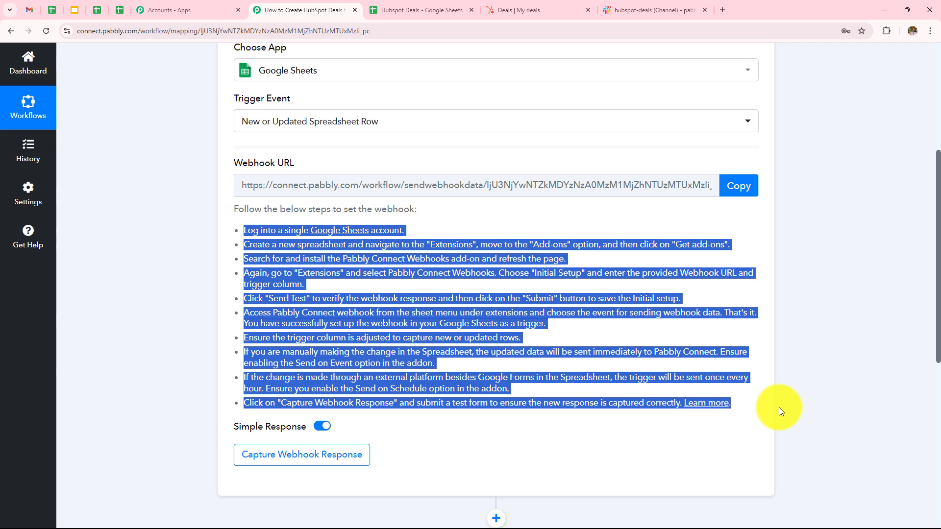
{"action": "left_click", "coordinate": [816, 376]}
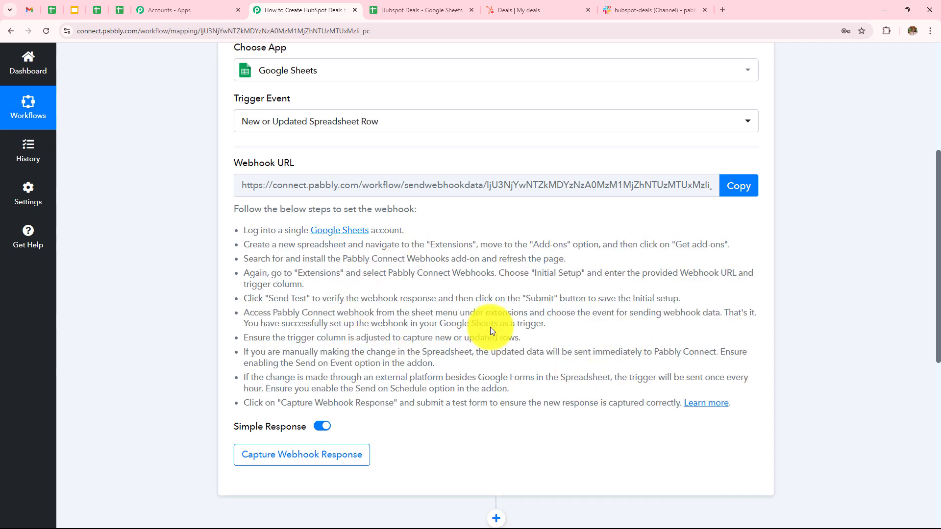
{"action": "key", "text": "ctrl+Tab"}
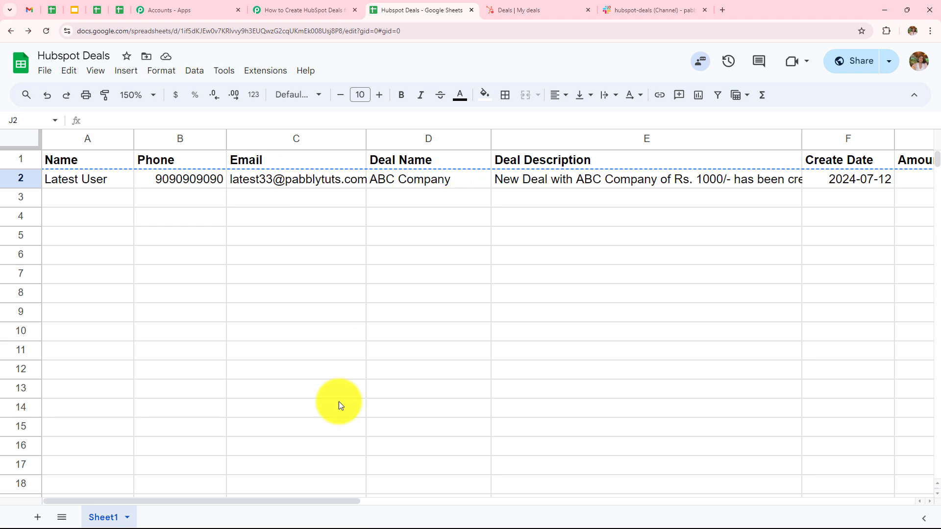
{"action": "mouse_move", "coordinate": [309, 502]}
{"action": "left_mouse_down"}
{"action": "mouse_move", "coordinate": [465, 509]}
{"action": "mouse_move", "coordinate": [324, 514]}
{"action": "mouse_move", "coordinate": [294, 493]}
{"action": "left_mouse_up"}
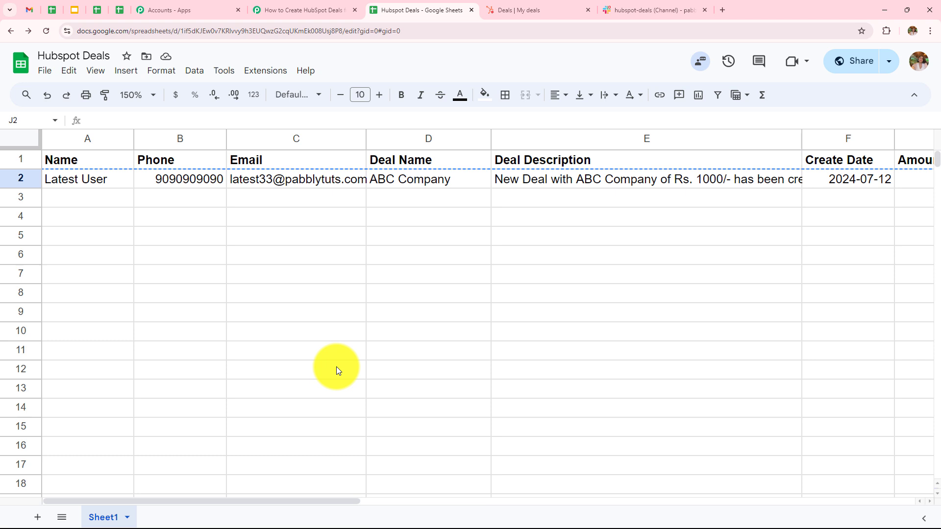
{"action": "left_click", "coordinate": [281, 72]}
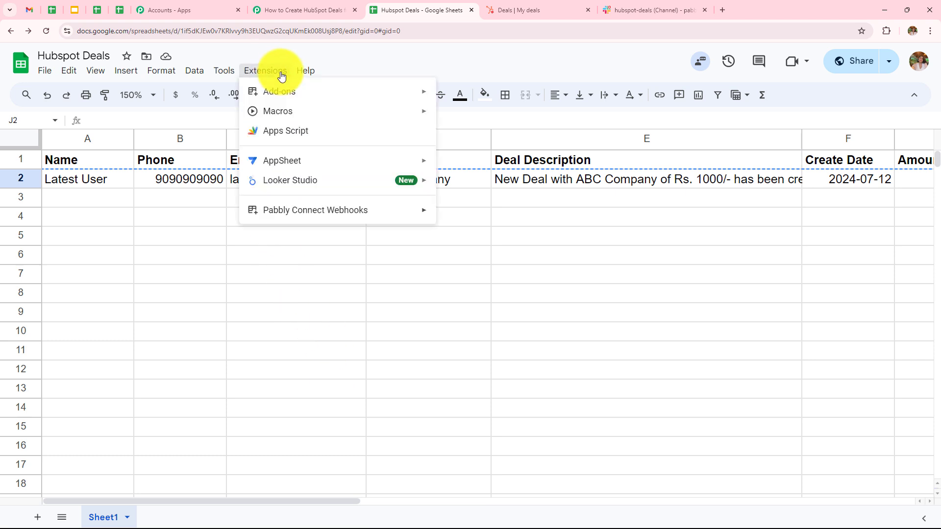
{"action": "mouse_move", "coordinate": [279, 91]}
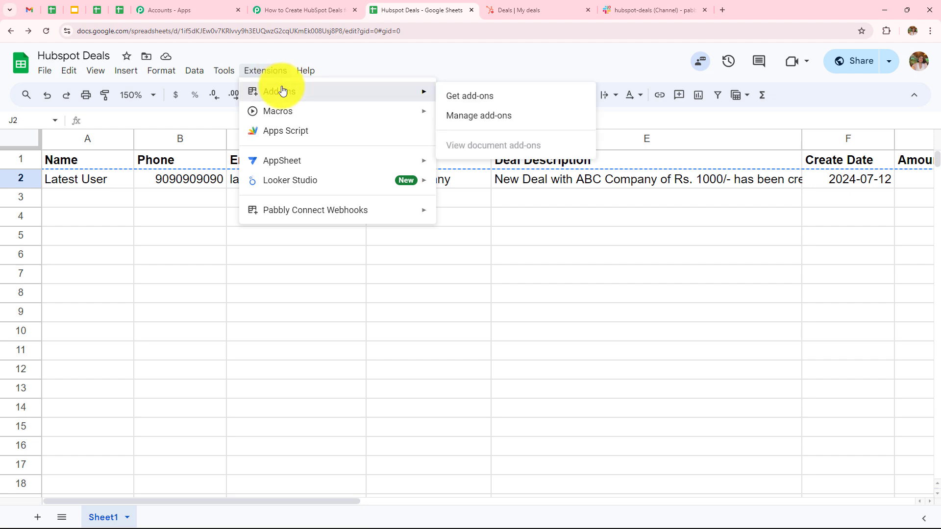
{"action": "left_click", "coordinate": [507, 92]}
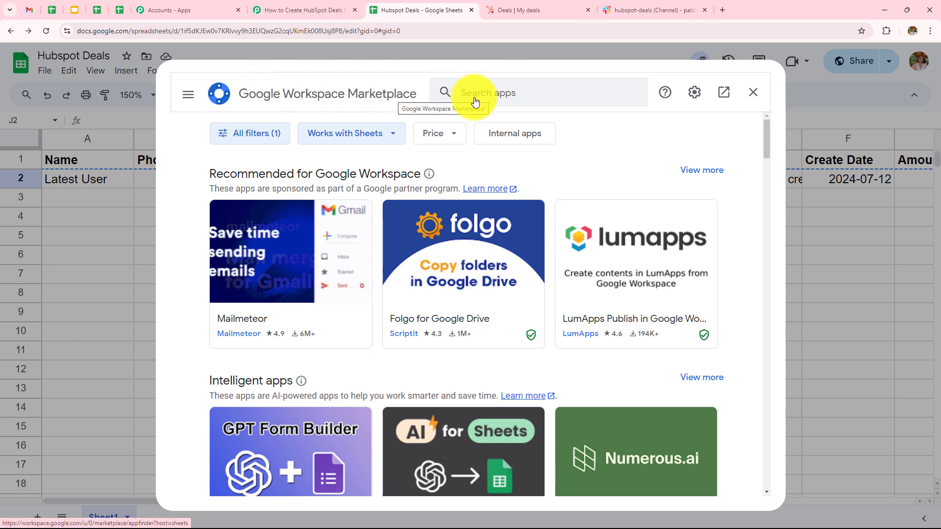
{"action": "left_click", "coordinate": [510, 95]}
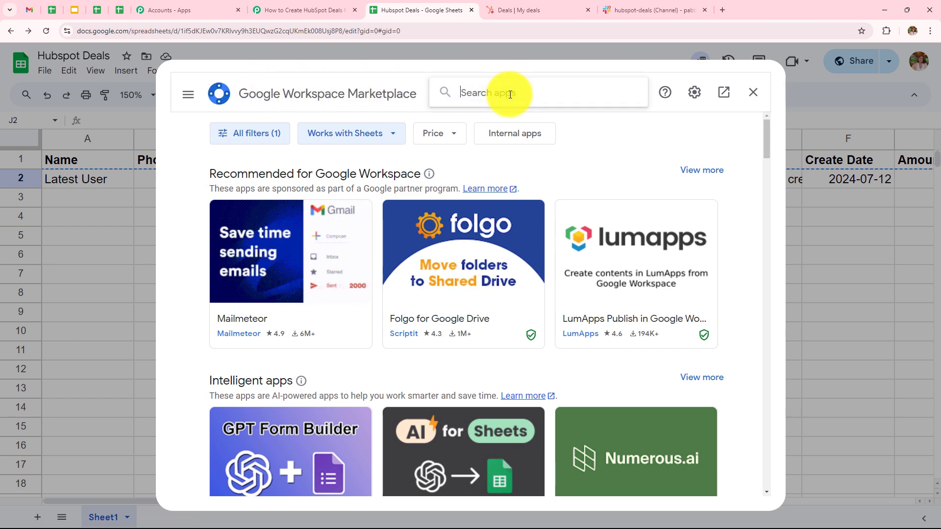
{"action": "type", "text": "Pabbly"}
{"action": "left_click", "coordinate": [516, 103]}
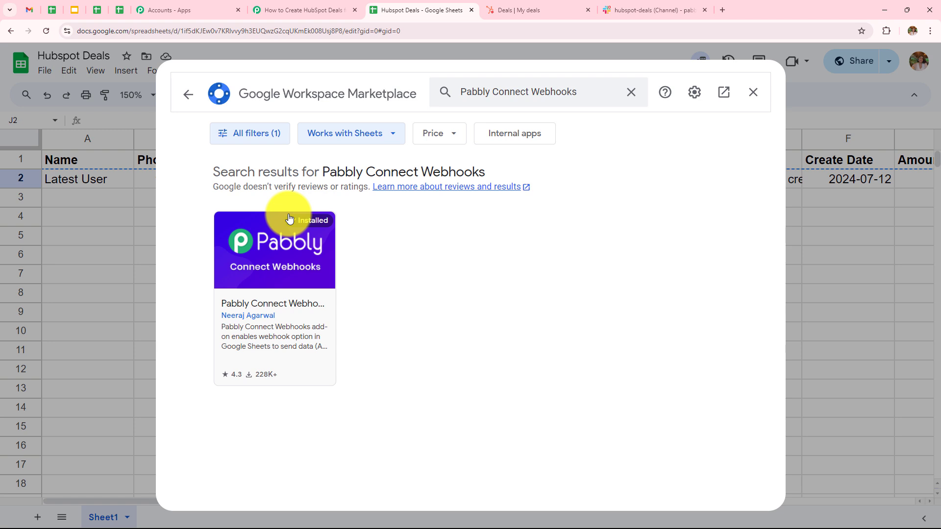
{"action": "left_click", "coordinate": [752, 94]}
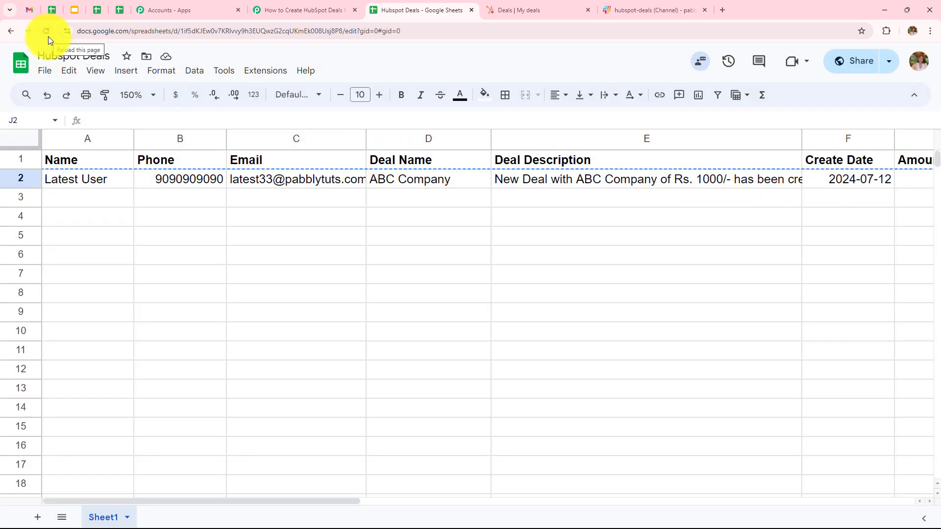
- Open Pabbly Connect Webhooks Initial Setup and paste in the workflow's copied webhook URL
{"action": "left_click", "coordinate": [261, 74]}
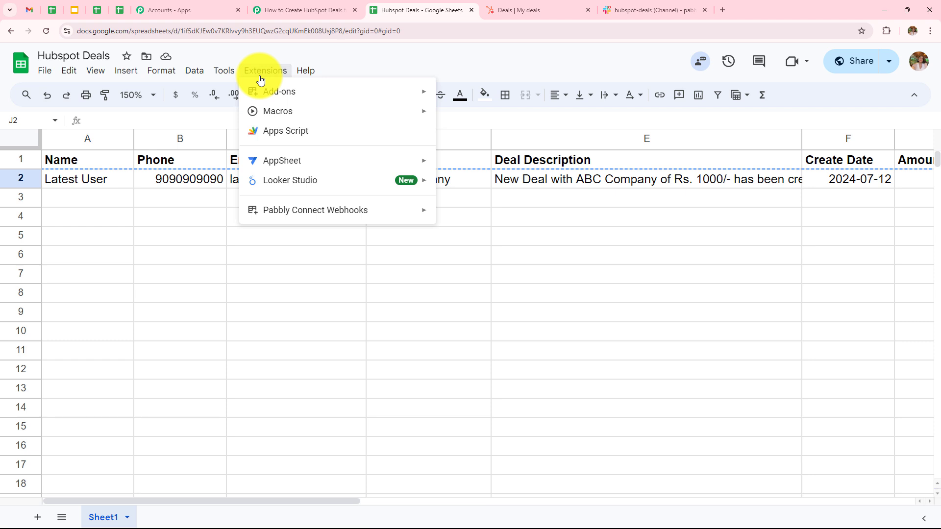
{"action": "mouse_move", "coordinate": [304, 216]}
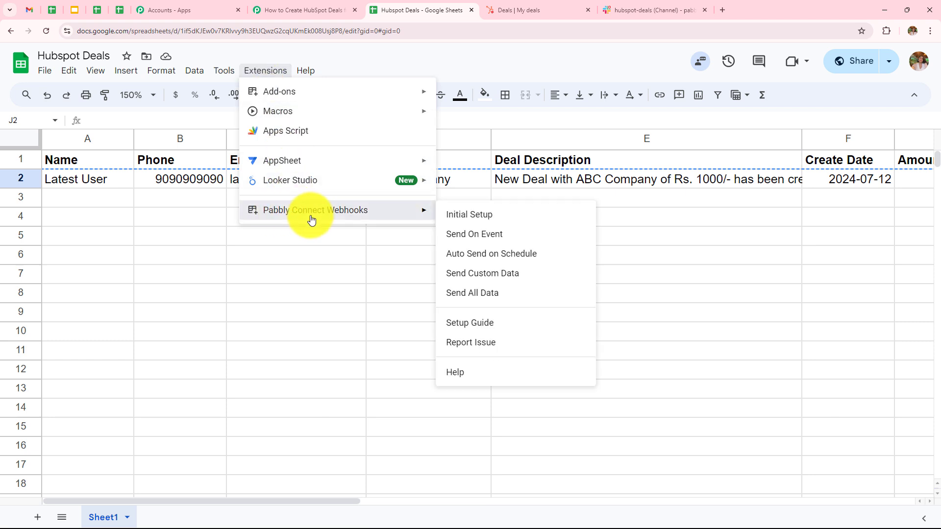
{"action": "left_click", "coordinate": [475, 219]}
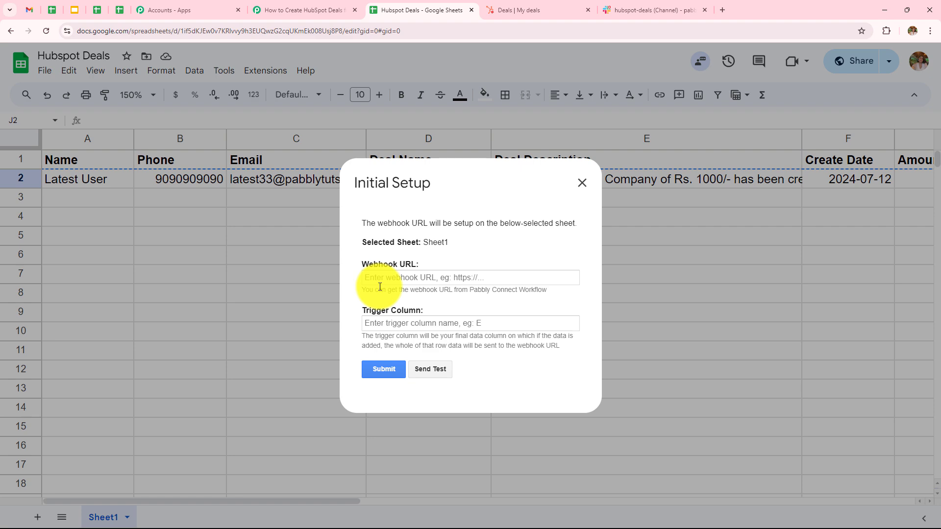
{"action": "left_click", "coordinate": [277, 10]}
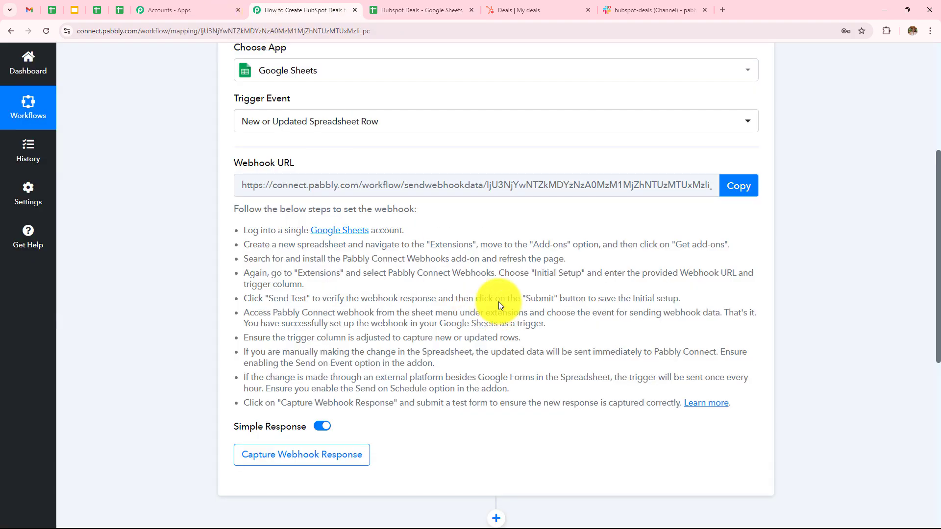
{"action": "left_click", "coordinate": [736, 187]}
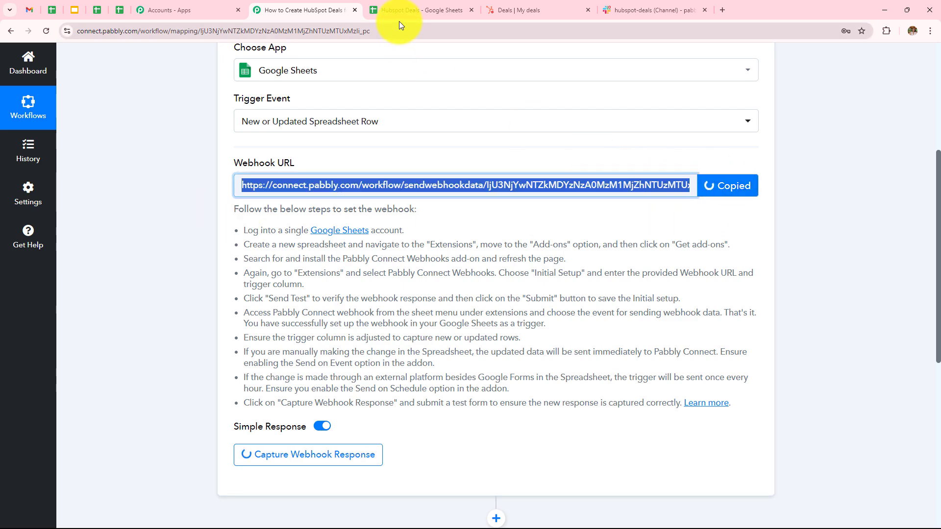
{"action": "left_click", "coordinate": [411, 11]}
{"action": "left_click", "coordinate": [422, 279]}
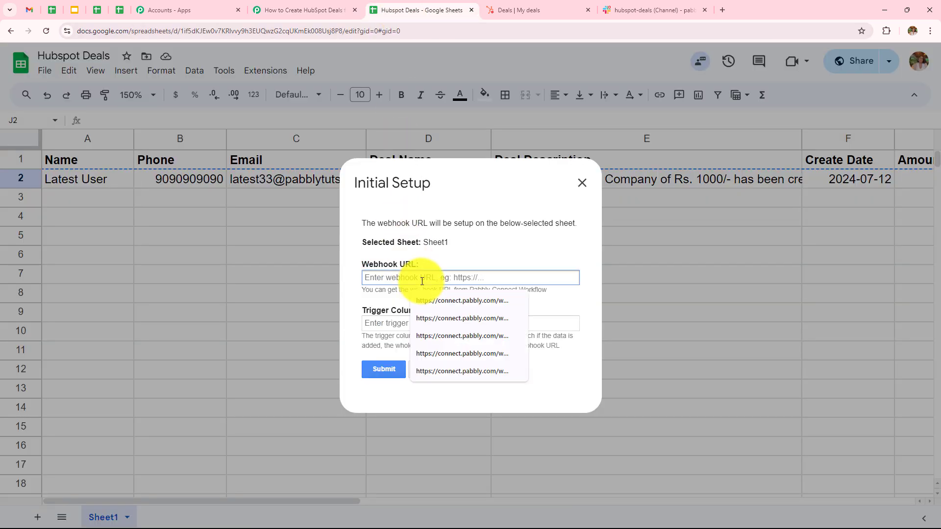
{"action": "key", "text": "ctrl+v"}
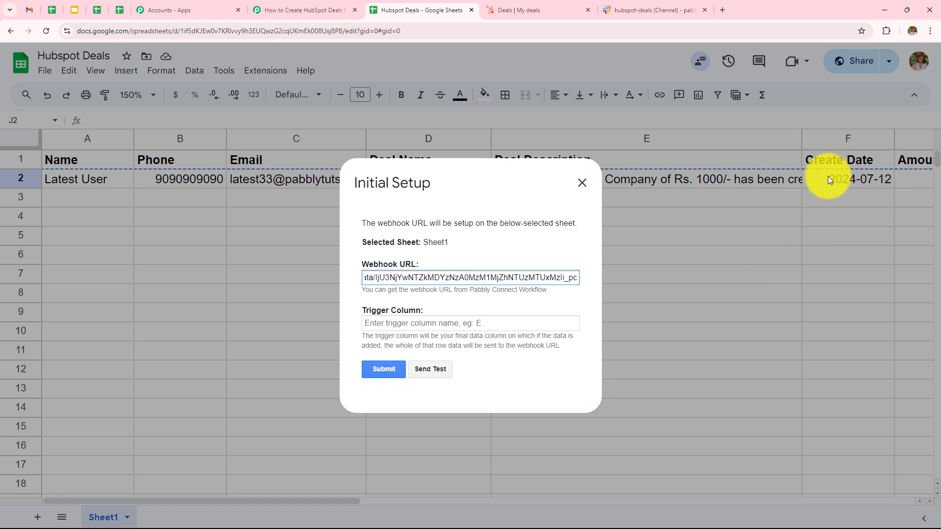
- Enter H as the Trigger Column, submit the setup, and close the dialog
{"action": "left_click", "coordinate": [452, 324]}
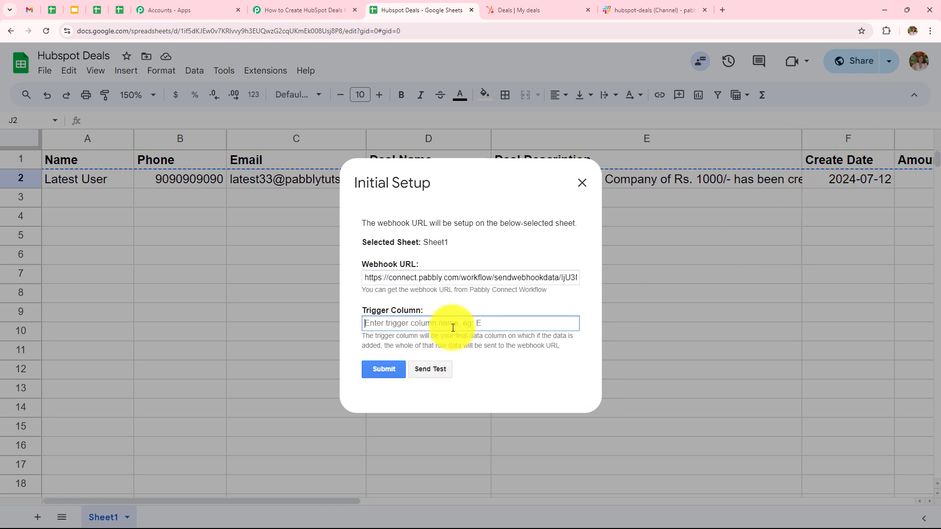
{"action": "type", "text": "H"}
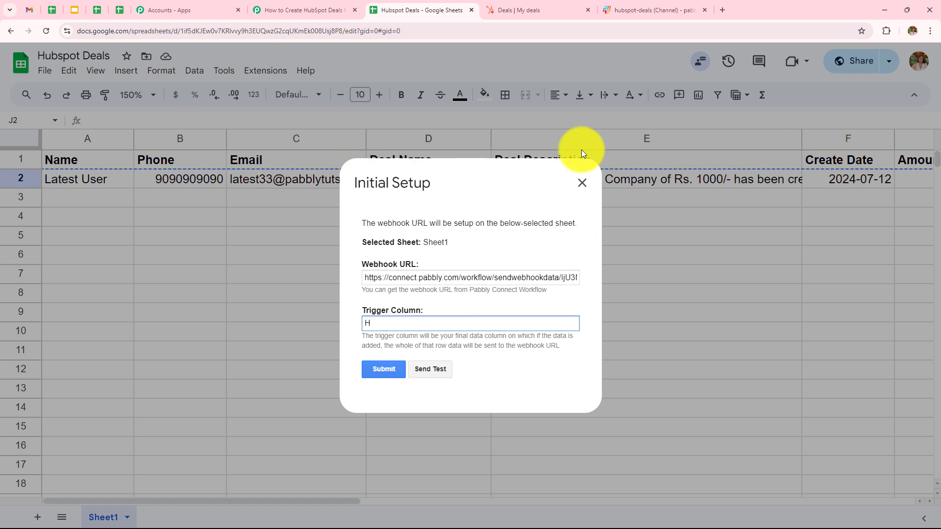
{"action": "left_click", "coordinate": [384, 369]}
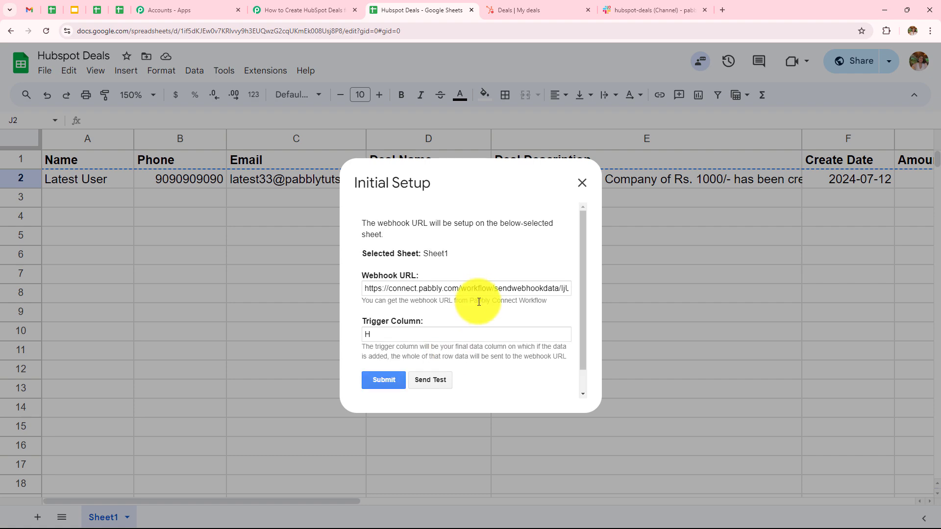
{"action": "scroll", "coordinate": [479, 301], "scroll_direction": "down", "scroll_amount": 1}
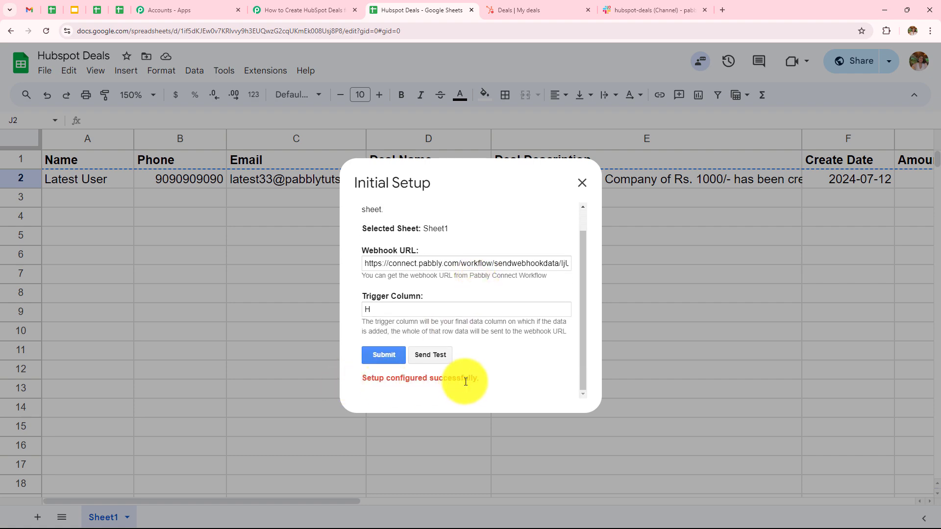
{"action": "left_click", "coordinate": [582, 183]}
{"action": "left_click_drag", "start_coordinate": [354, 501], "coordinate": [498, 497]}
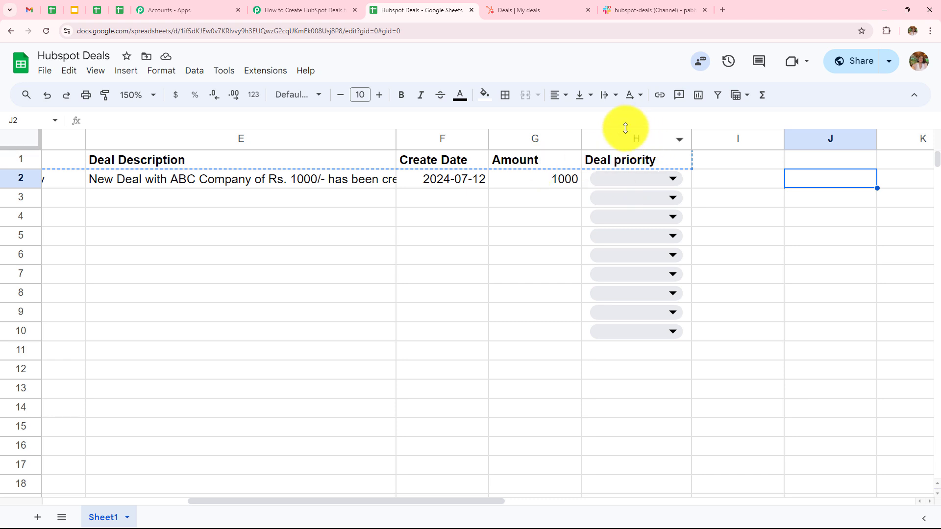
- Set H2 priority to medium and send that row to Pabbly as test data
{"action": "left_click", "coordinate": [648, 181]}
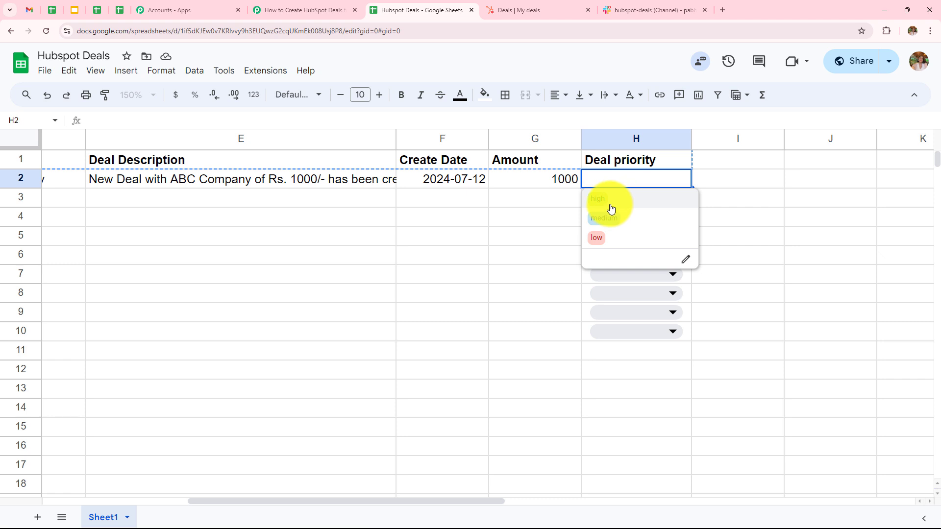
{"action": "left_click", "coordinate": [620, 218]}
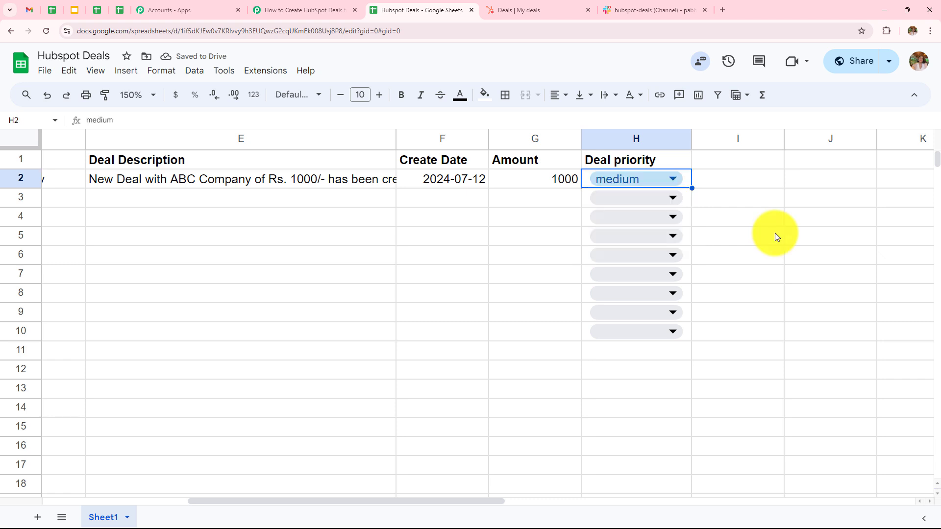
{"action": "left_click", "coordinate": [267, 71]}
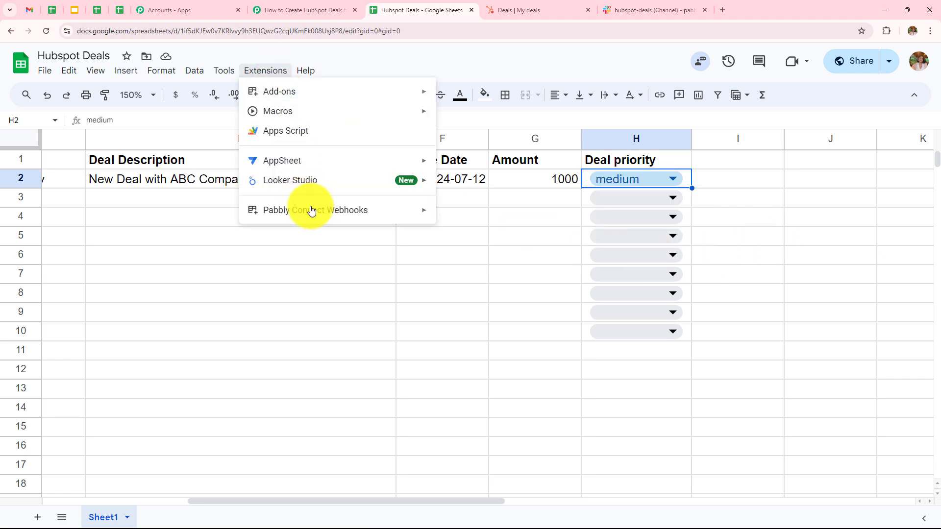
{"action": "mouse_move", "coordinate": [313, 213]}
{"action": "left_click", "coordinate": [479, 216]}
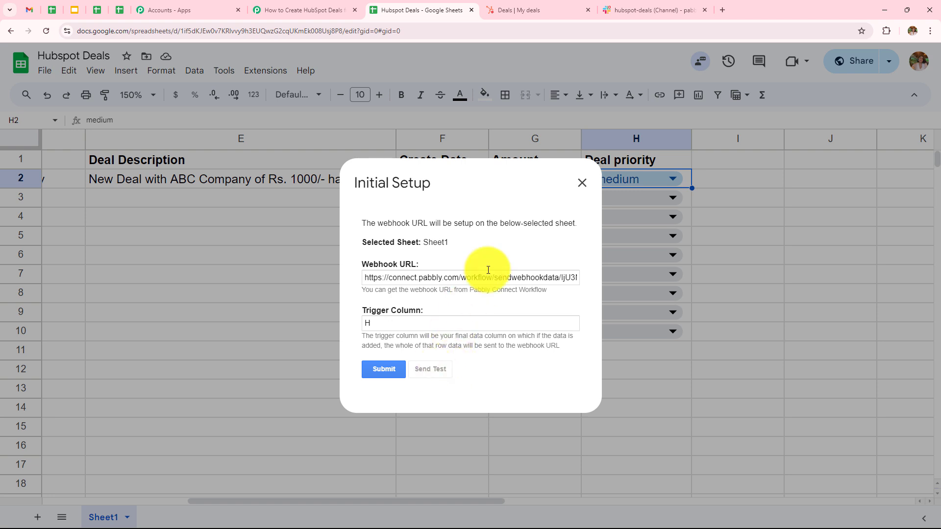
{"action": "scroll", "coordinate": [488, 271], "scroll_direction": "down", "scroll_amount": 3}
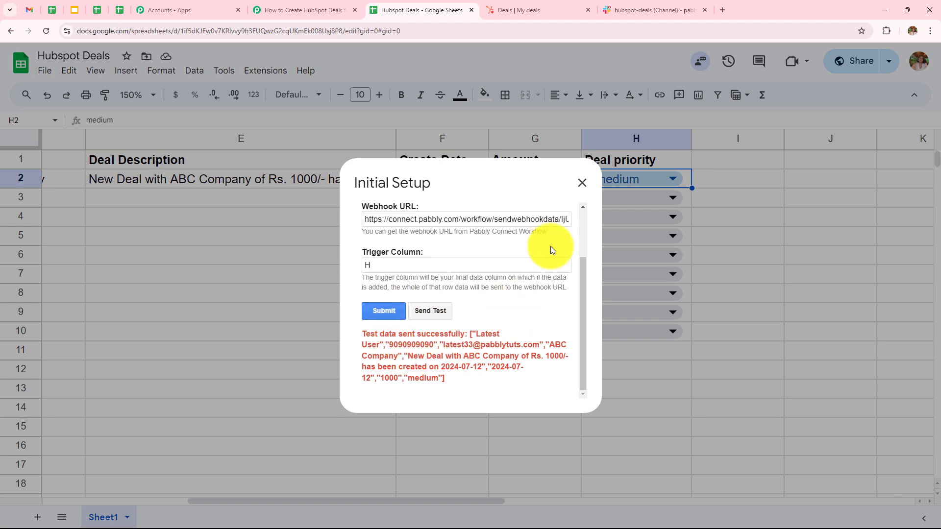
{"action": "left_click", "coordinate": [583, 183]}
- Turn on the Pabbly Connect Webhooks Send On Event option
{"action": "left_click", "coordinate": [252, 72]}
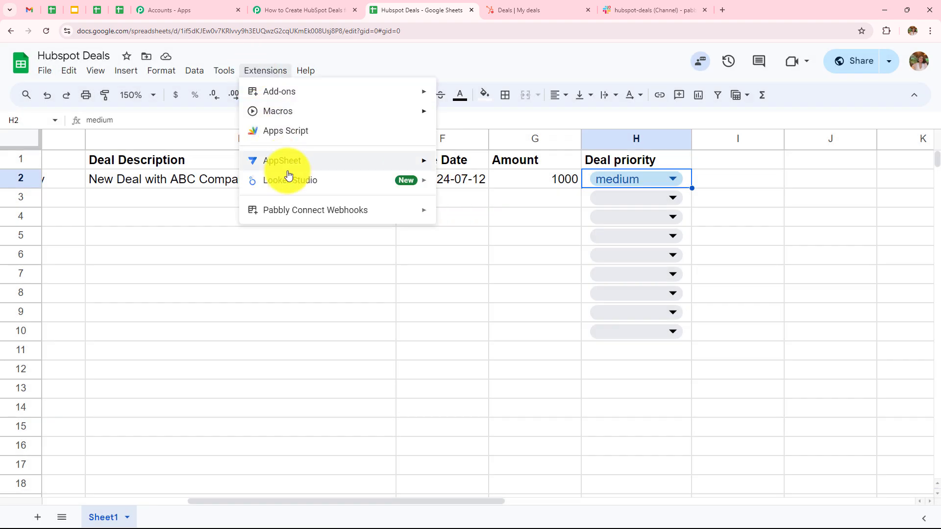
{"action": "mouse_move", "coordinate": [269, 210]}
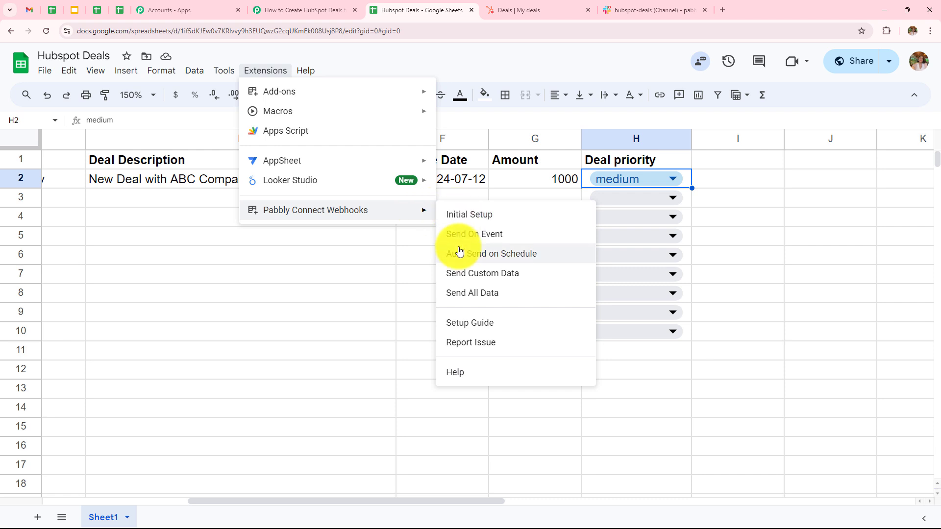
{"action": "left_click", "coordinate": [500, 238]}
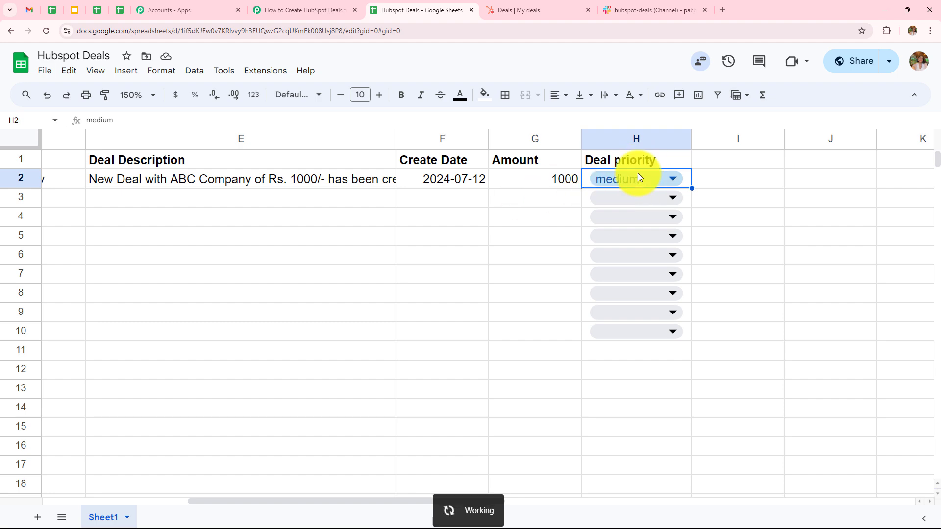
- In the workflow, enlarge the captured Deal Description to show ABC Company's full text
{"action": "left_click", "coordinate": [294, 9]}
{"action": "scroll", "coordinate": [549, 289], "scroll_direction": "down", "scroll_amount": 2}
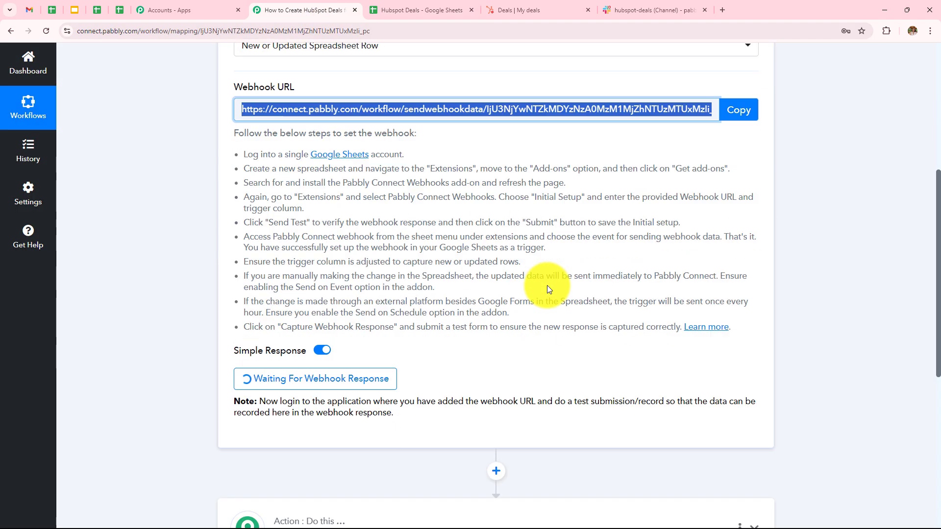
{"action": "scroll", "coordinate": [594, 128], "scroll_direction": "down", "scroll_amount": 4}
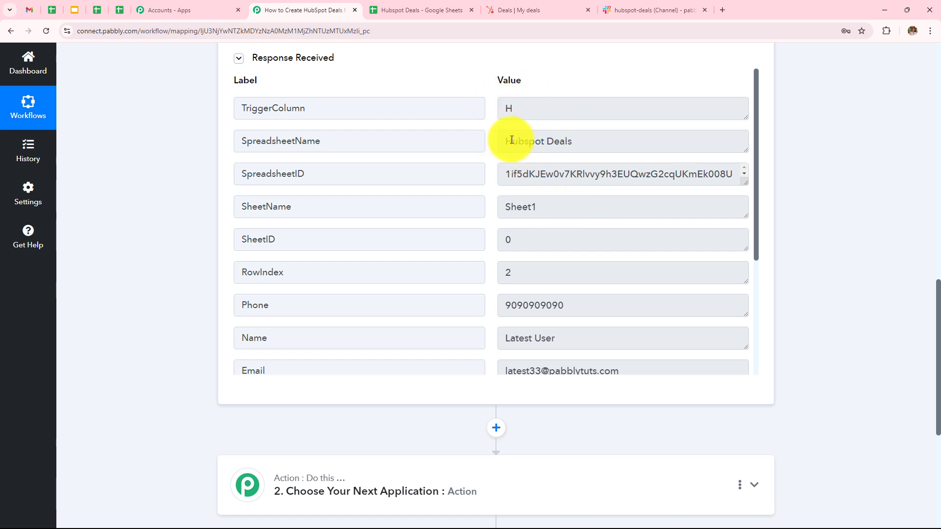
{"action": "scroll", "coordinate": [602, 147], "scroll_direction": "down", "scroll_amount": 3}
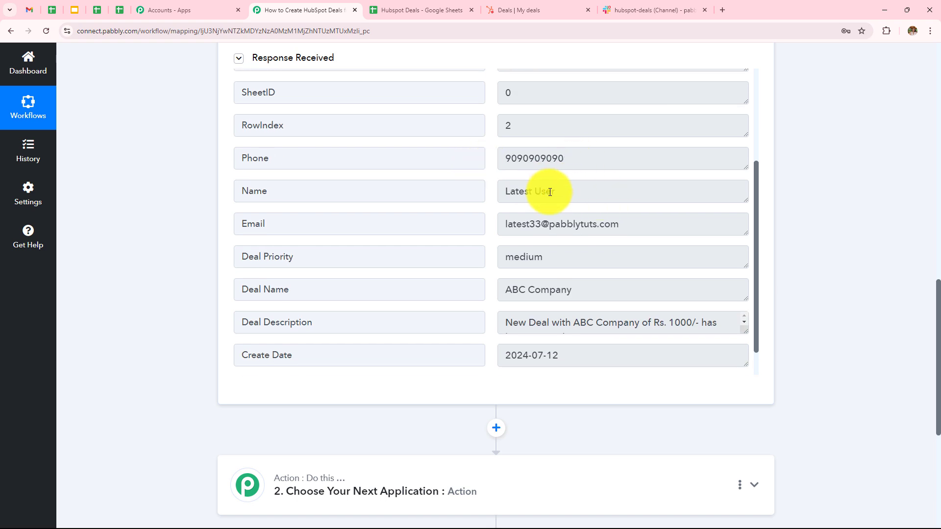
{"action": "scroll", "coordinate": [585, 189], "scroll_direction": "down", "scroll_amount": 1}
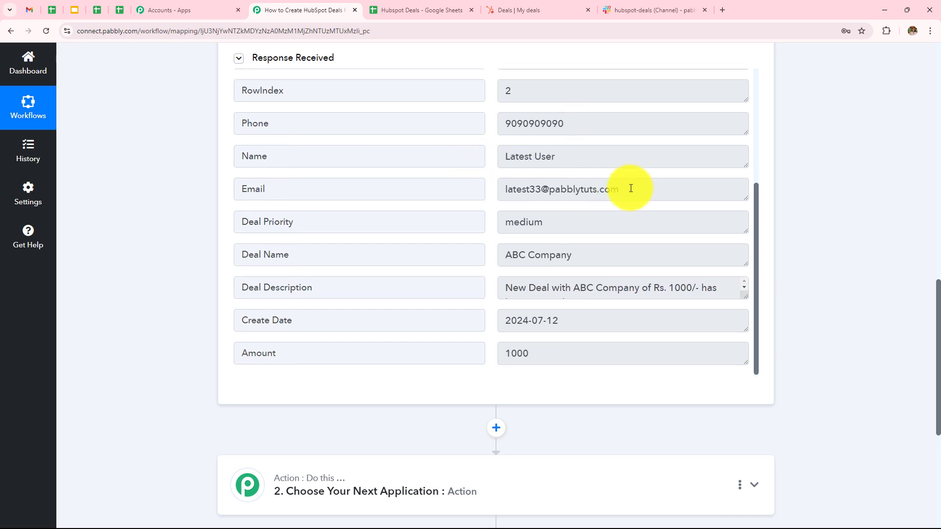
{"action": "scroll", "coordinate": [492, 199], "scroll_direction": "down", "scroll_amount": 1}
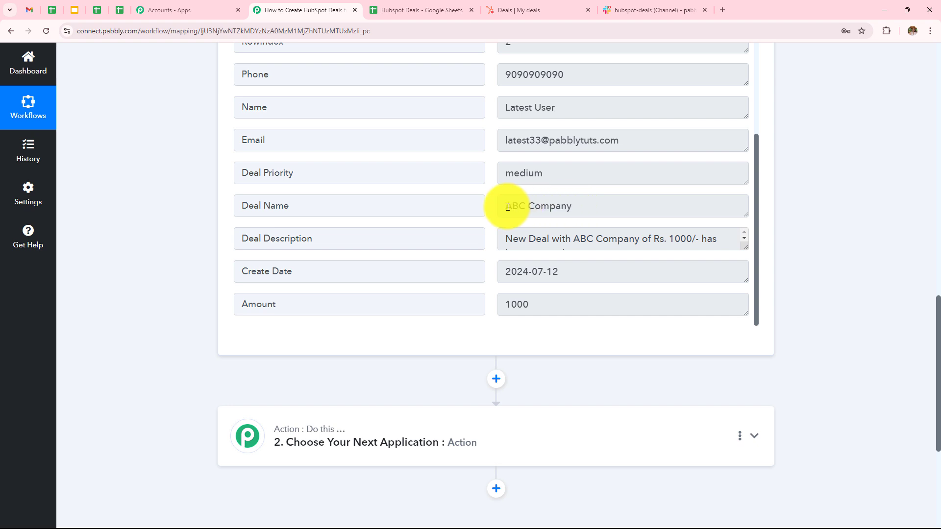
{"action": "left_click_drag", "start_coordinate": [745, 247], "coordinate": [745, 265]}
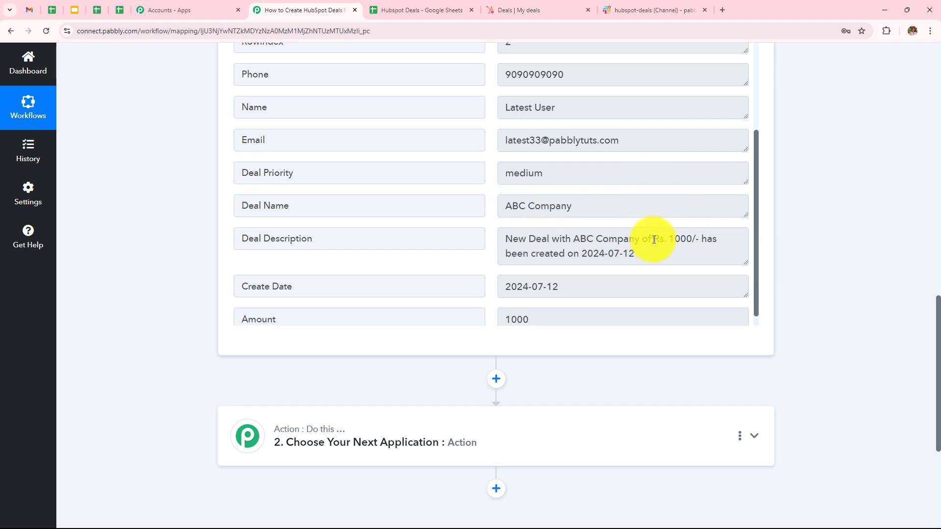
- Review the rest of Response A: medium priority, amount 1000, dated 2024-07-12
{"action": "scroll", "coordinate": [703, 239], "scroll_direction": "down", "scroll_amount": 1}
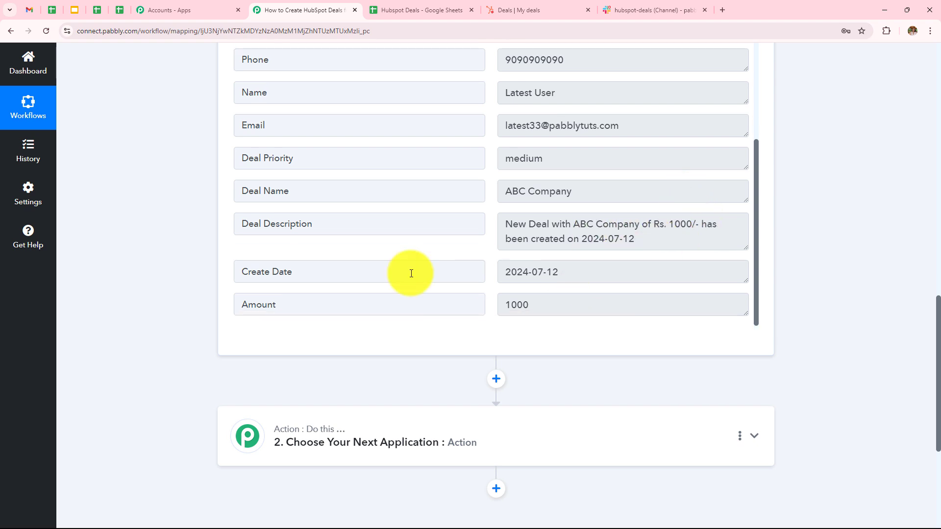
{"action": "scroll", "coordinate": [556, 175], "scroll_direction": "down", "scroll_amount": 4}
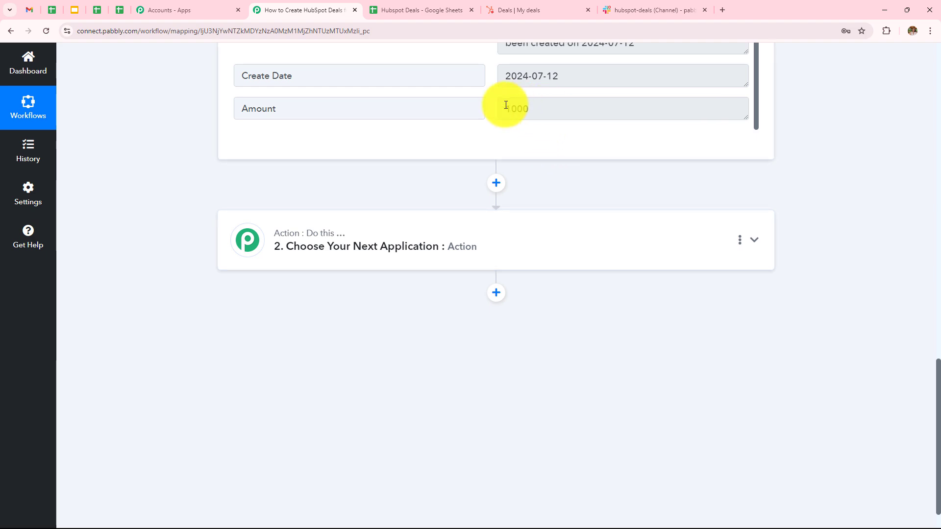
{"action": "scroll", "coordinate": [615, 184], "scroll_direction": "up", "scroll_amount": 9}
{"action": "scroll", "coordinate": [615, 185], "scroll_direction": "up", "scroll_amount": 9}
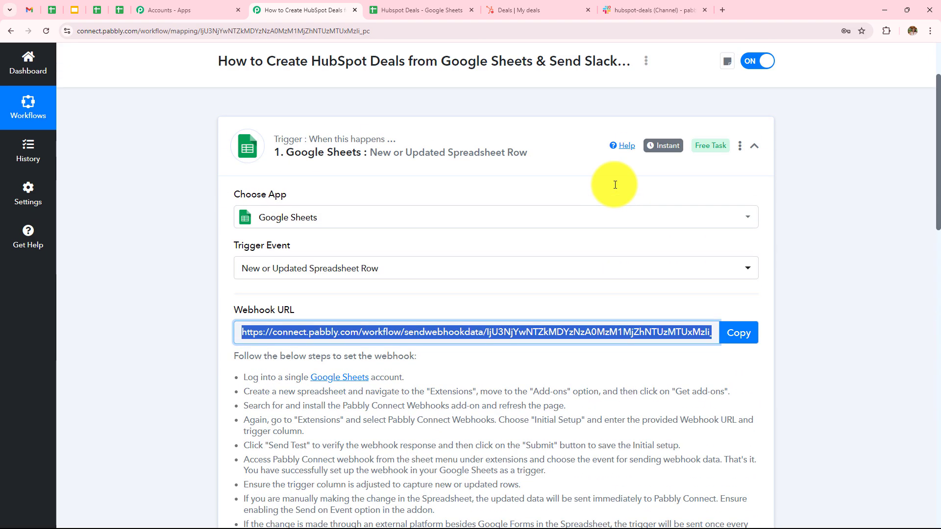
{"action": "left_click", "coordinate": [854, 214]}
{"action": "scroll", "coordinate": [819, 226], "scroll_direction": "down", "scroll_amount": 9}
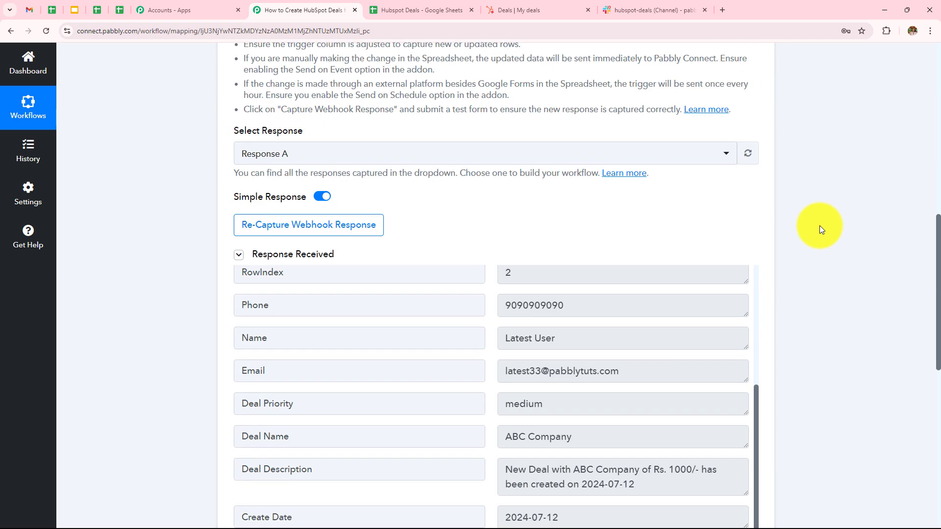
{"action": "scroll", "coordinate": [821, 229], "scroll_direction": "down", "scroll_amount": 8}
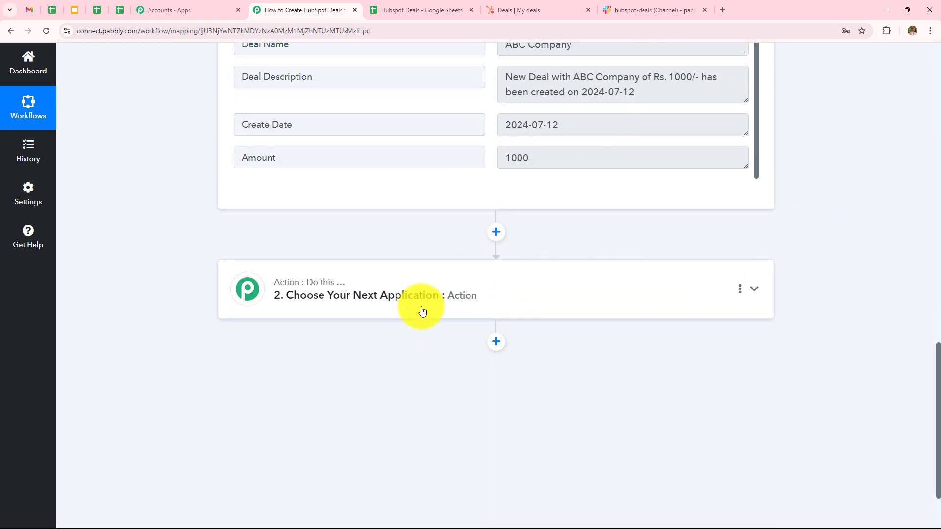
- Set the action step to HubSpot CRM's Create a Deal
{"action": "left_click", "coordinate": [476, 314]}
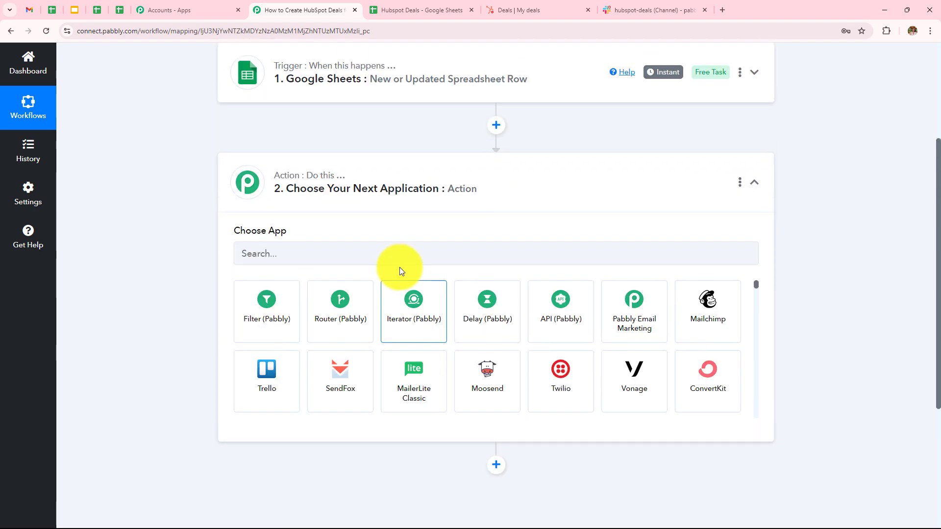
{"action": "left_click", "coordinate": [398, 259]}
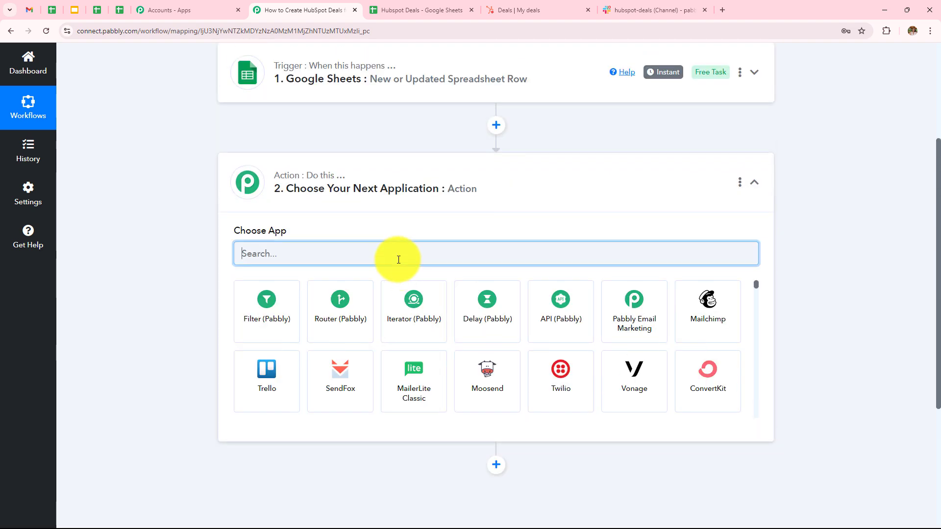
{"action": "type", "text": "Hubs"}
{"action": "left_click", "coordinate": [347, 312]}
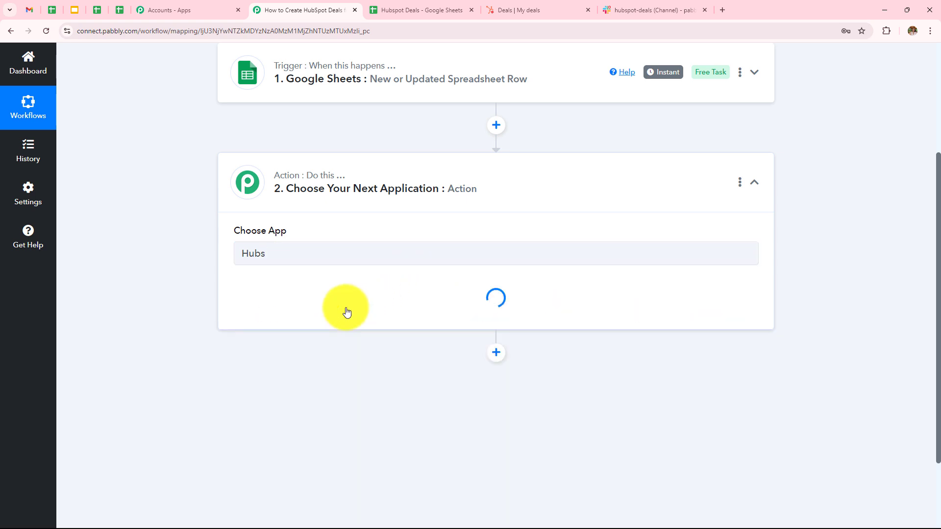
{"action": "left_click", "coordinate": [260, 305]}
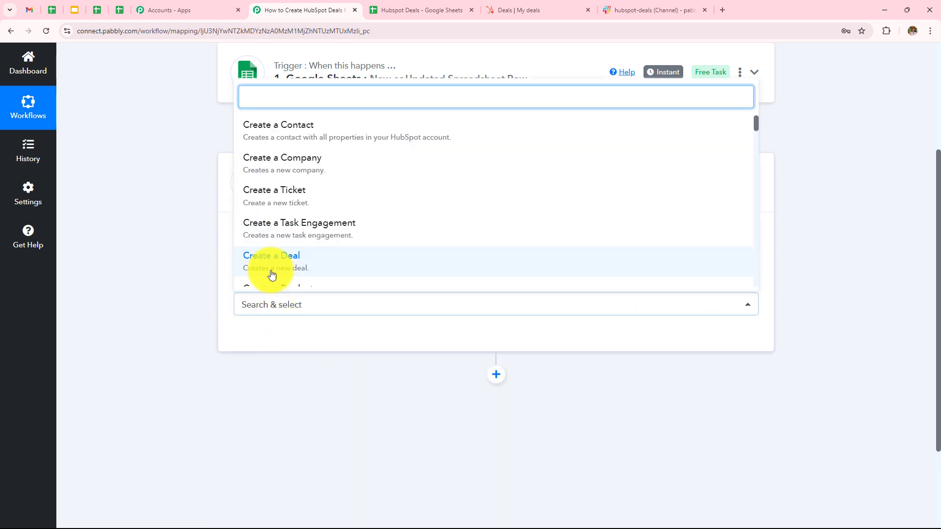
{"action": "left_click", "coordinate": [255, 268]}
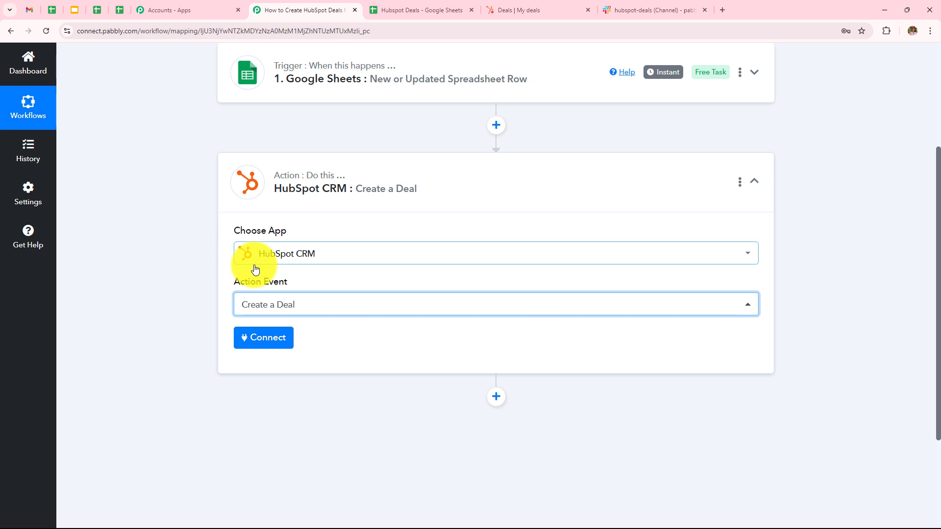
- Add a new HubSpot CRM connection and authorize the chosen HubSpot account
{"action": "left_click", "coordinate": [258, 338]}
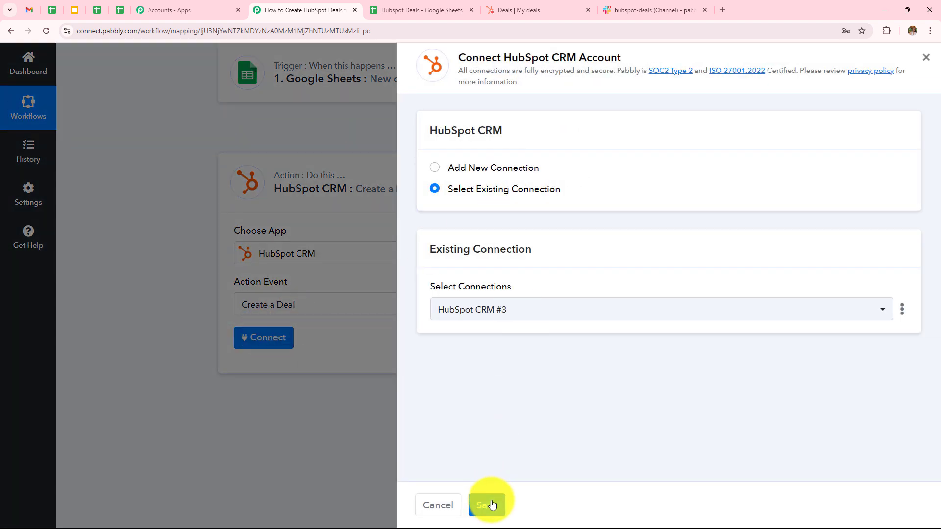
{"action": "left_click", "coordinate": [432, 167]}
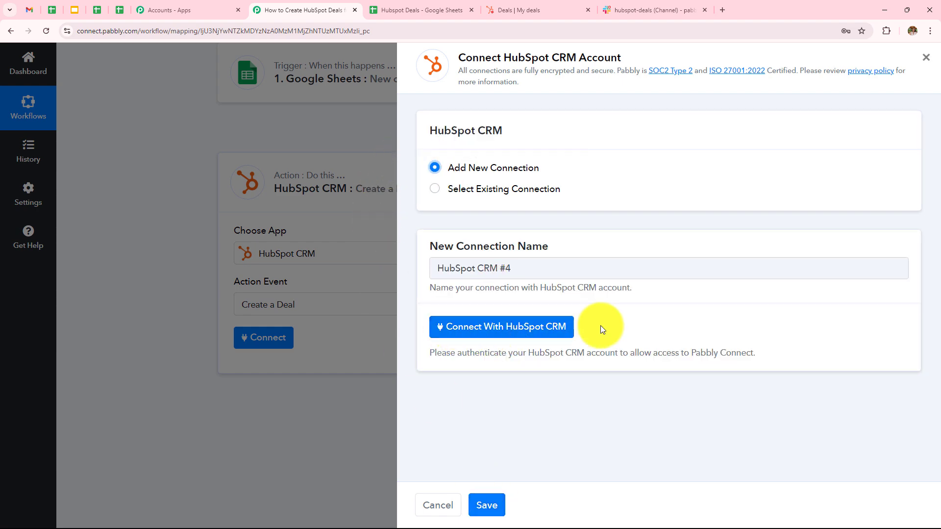
{"action": "left_click", "coordinate": [531, 336]}
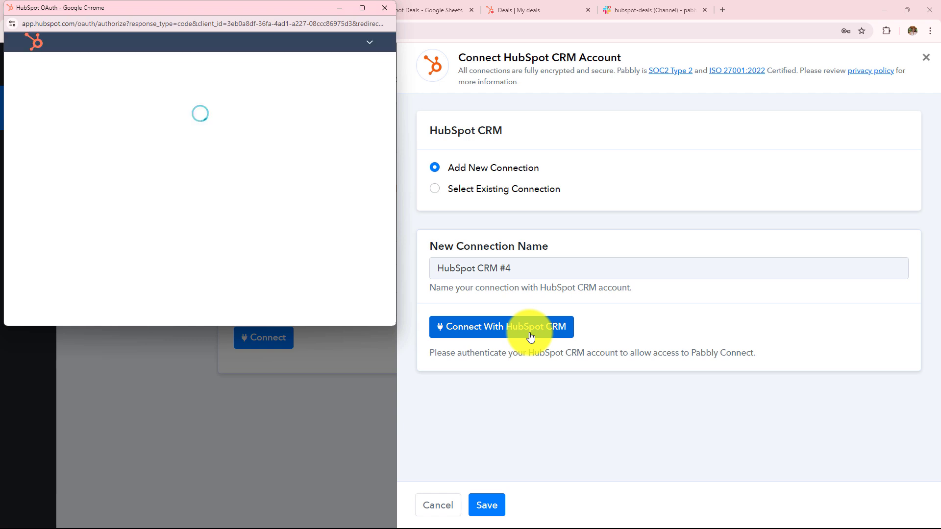
{"action": "scroll", "coordinate": [257, 201], "scroll_direction": "down", "scroll_amount": 3}
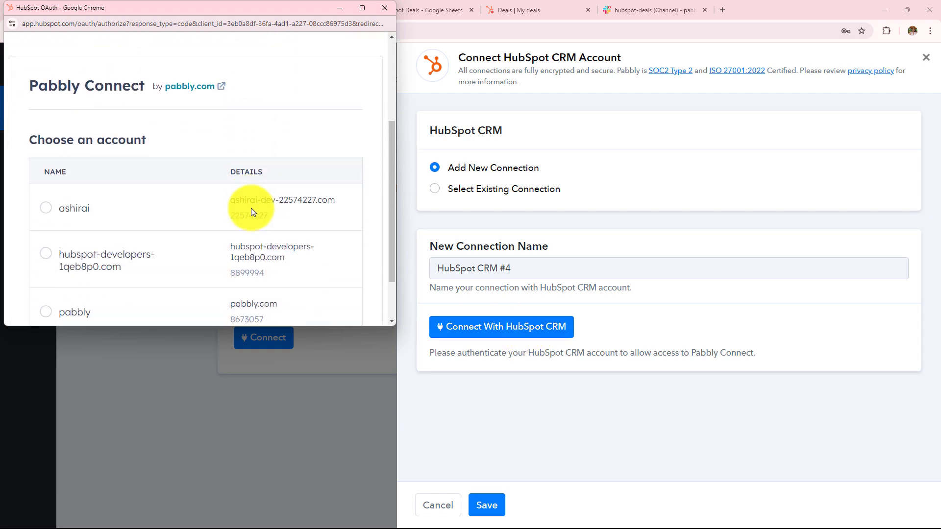
{"action": "scroll", "coordinate": [250, 211], "scroll_direction": "down", "scroll_amount": 1}
{"action": "left_click", "coordinate": [44, 145]}
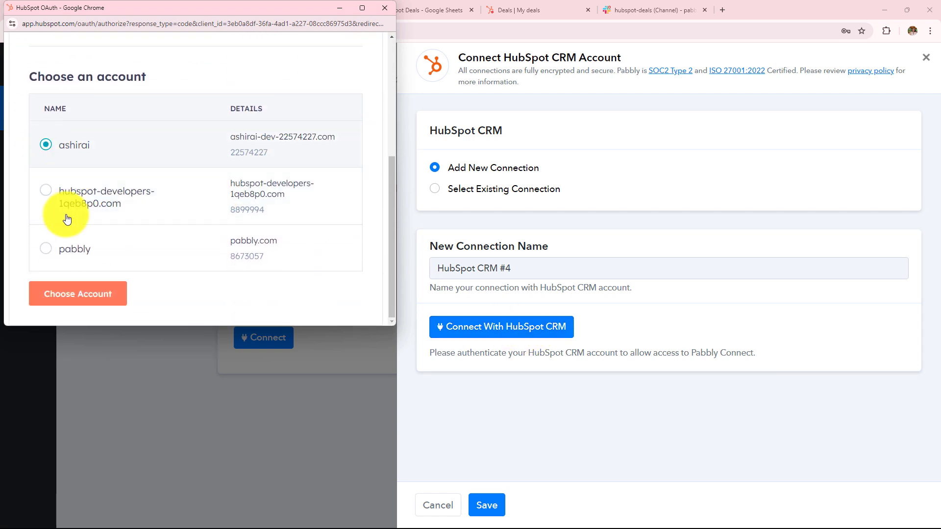
{"action": "left_click", "coordinate": [83, 294]}
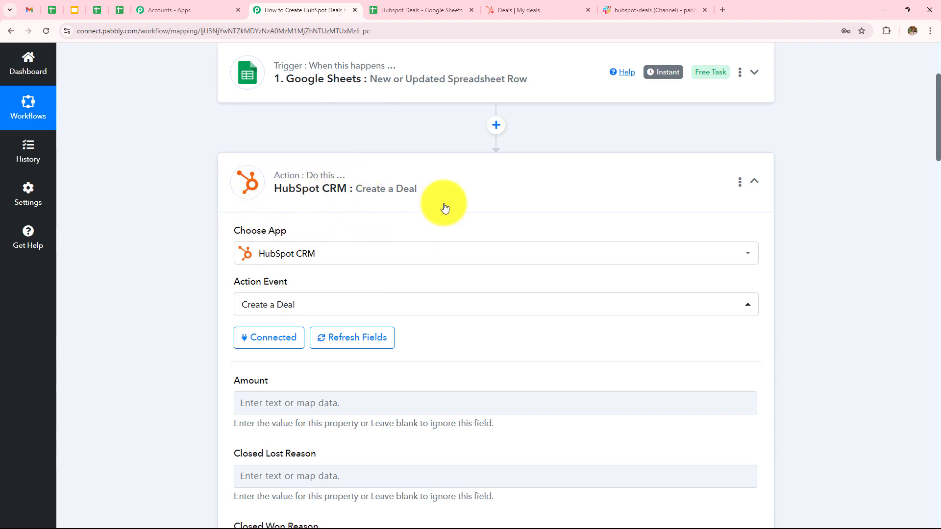
- Map the sheet's Amount value (1000) into the deal's Amount field
{"action": "scroll", "coordinate": [571, 216], "scroll_direction": "down", "scroll_amount": 7}
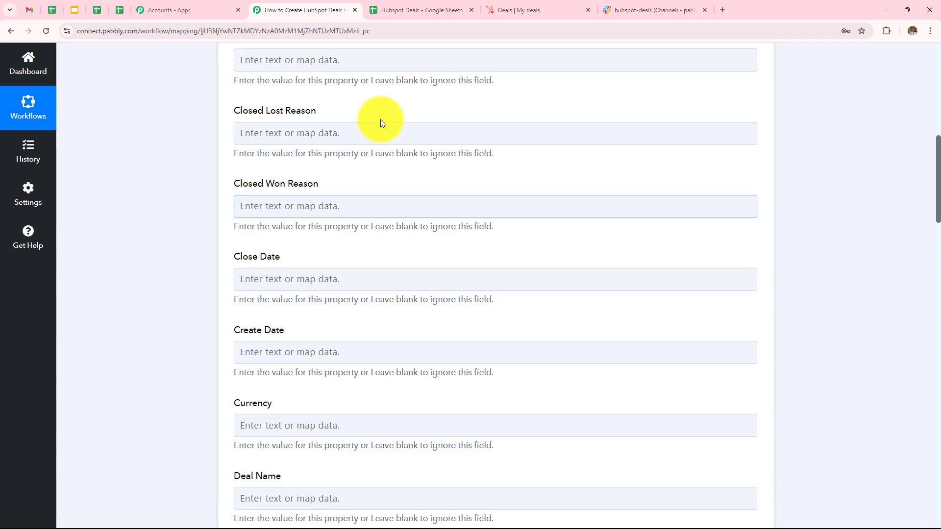
{"action": "scroll", "coordinate": [525, 189], "scroll_direction": "up", "scroll_amount": 3}
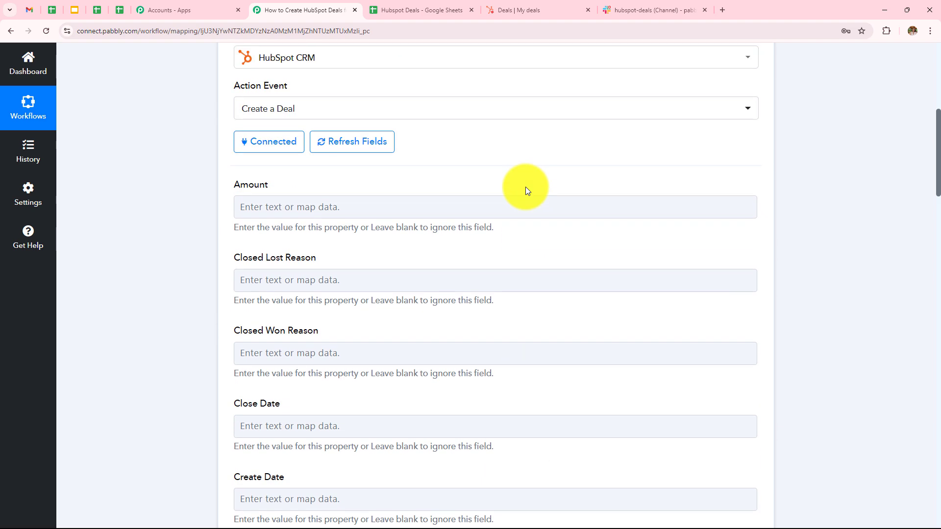
{"action": "left_click", "coordinate": [529, 203]}
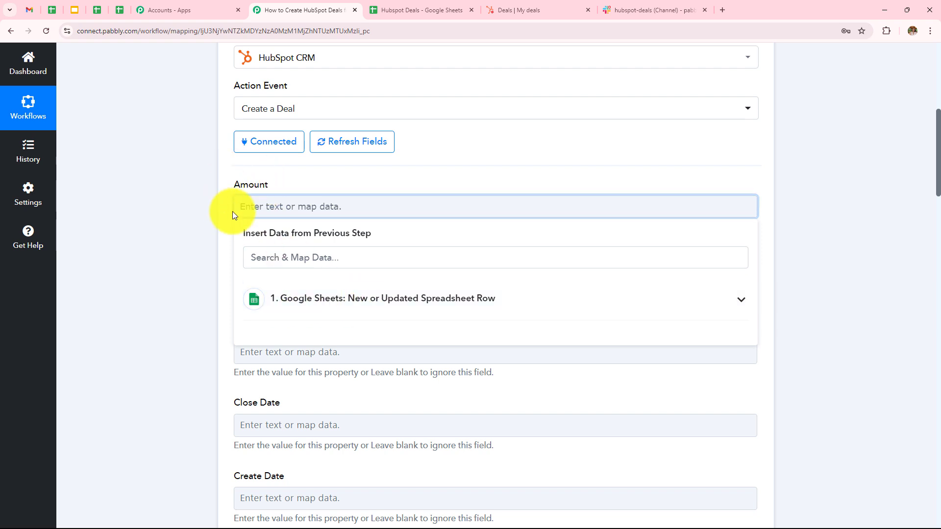
{"action": "scroll", "coordinate": [422, 230], "scroll_direction": "up", "scroll_amount": 1}
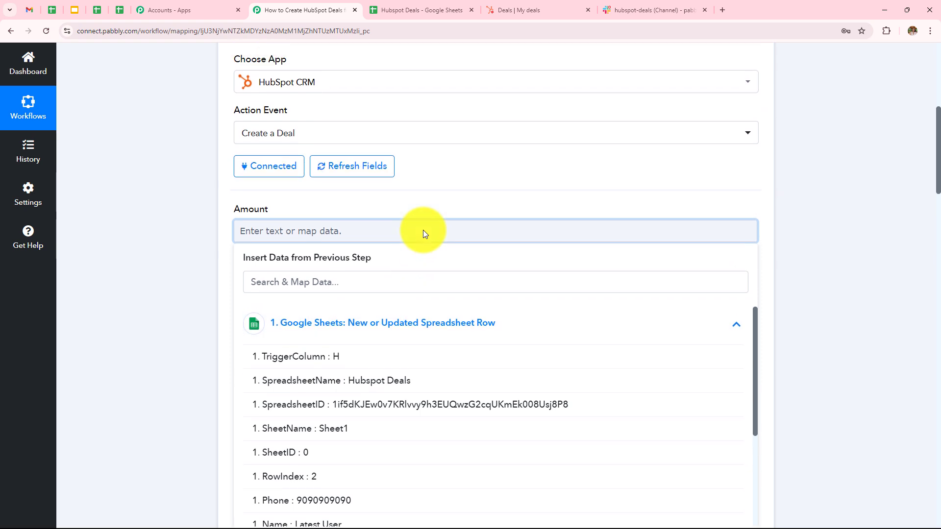
{"action": "scroll", "coordinate": [422, 245], "scroll_direction": "down", "scroll_amount": 2}
{"action": "scroll", "coordinate": [410, 367], "scroll_direction": "down", "scroll_amount": 3}
{"action": "scroll", "coordinate": [392, 427], "scroll_direction": "down", "scroll_amount": 1}
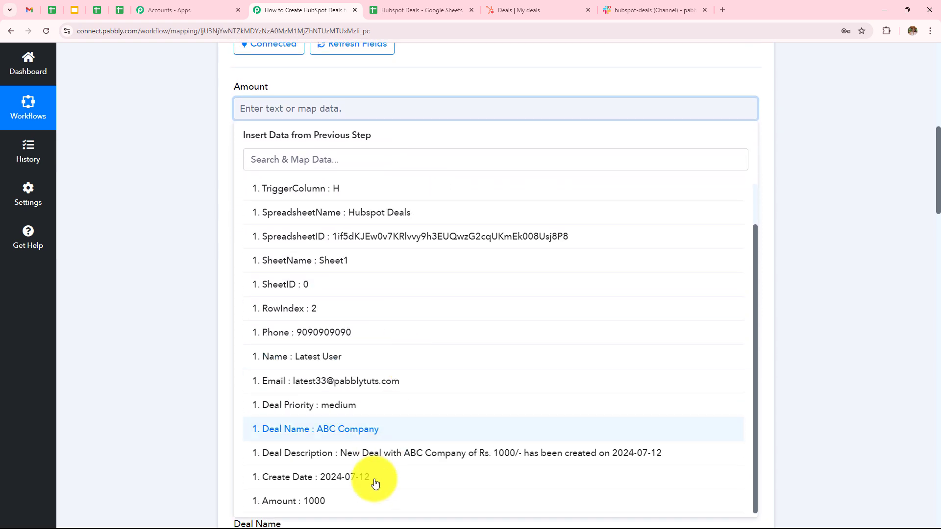
{"action": "left_click", "coordinate": [315, 504]}
{"action": "left_click", "coordinate": [189, 308]}
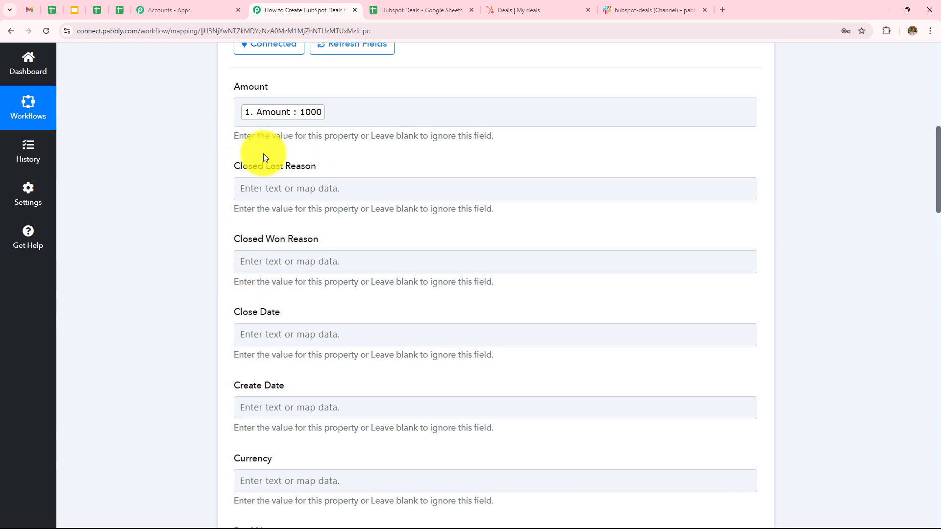
- Map the sheet's Create Date (2024-07-12) into the deal's Create Date
{"action": "scroll", "coordinate": [373, 238], "scroll_direction": "down", "scroll_amount": 3}
{"action": "left_click", "coordinate": [347, 259]}
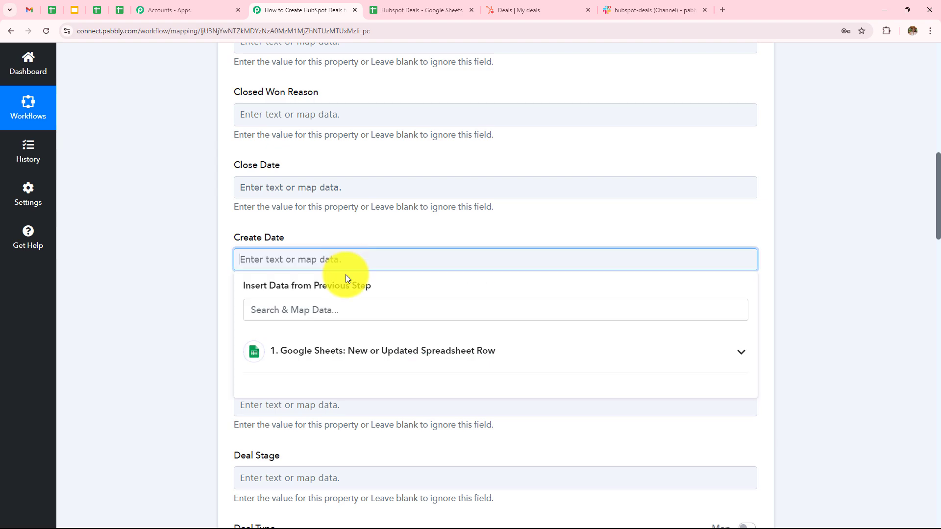
{"action": "left_click", "coordinate": [353, 366]}
{"action": "scroll", "coordinate": [406, 304], "scroll_direction": "down", "scroll_amount": 5}
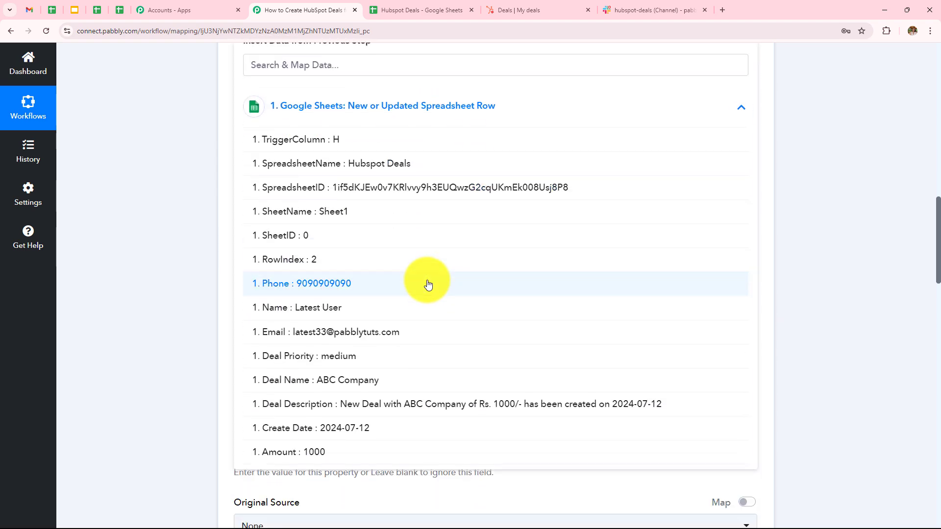
{"action": "left_click", "coordinate": [370, 431]}
{"action": "left_click", "coordinate": [203, 307]}
{"action": "scroll", "coordinate": [203, 307], "scroll_direction": "up", "scroll_amount": 4}
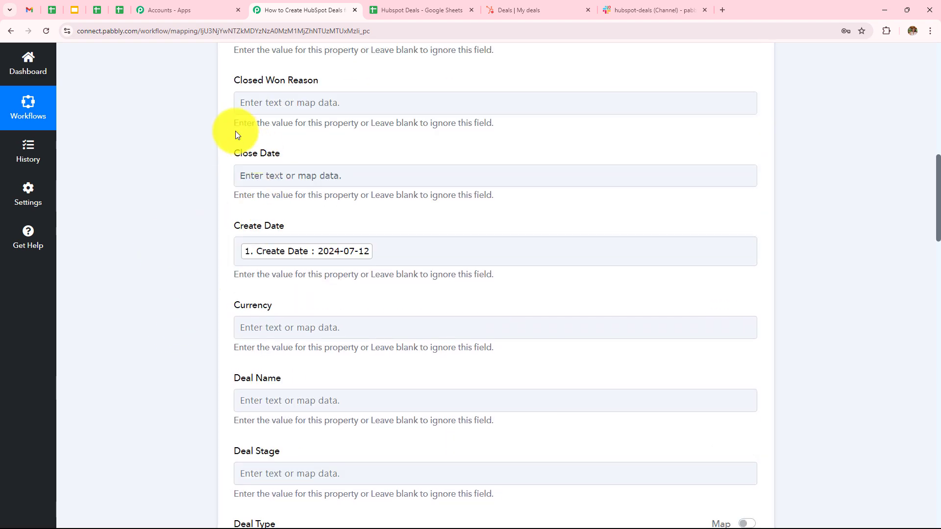
- Set the deal's Currency to USD
{"action": "left_click", "coordinate": [252, 180]}
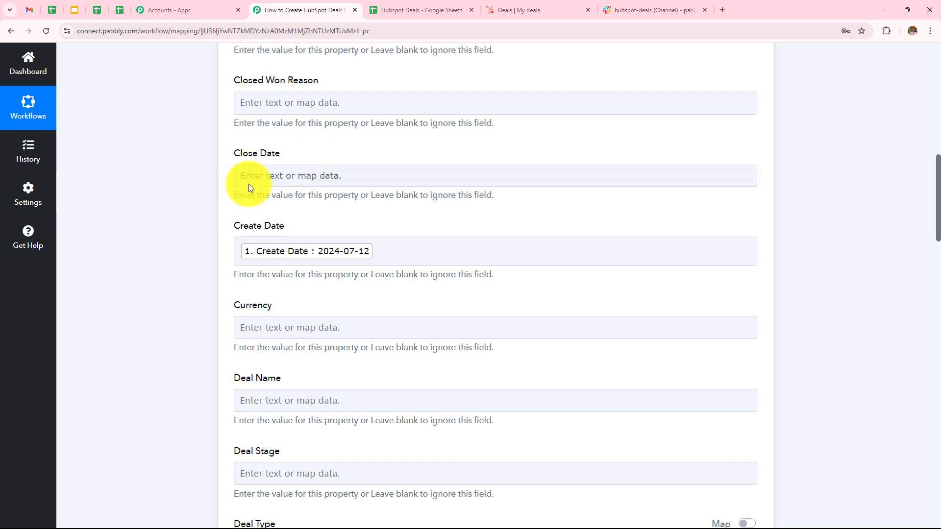
{"action": "scroll", "coordinate": [340, 166], "scroll_direction": "down", "scroll_amount": 4}
{"action": "left_click", "coordinate": [302, 139]}
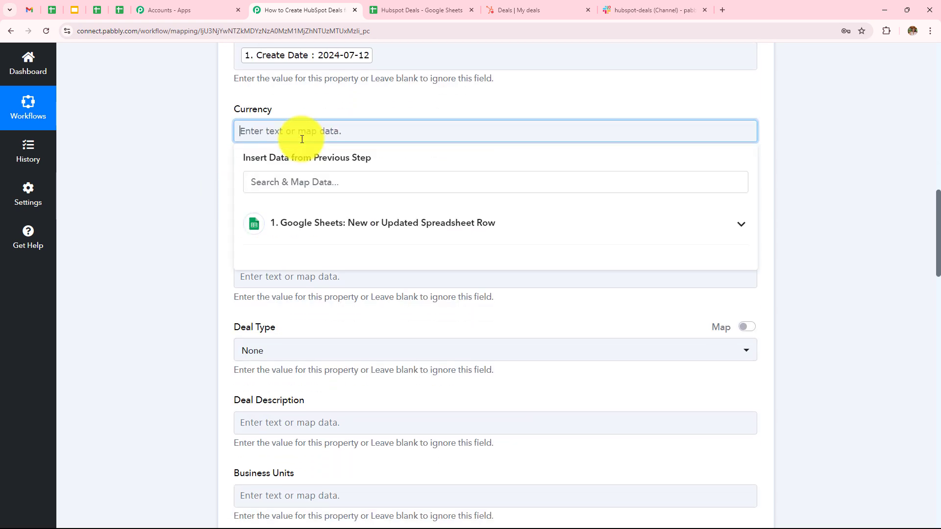
{"action": "type", "text": "USD"}
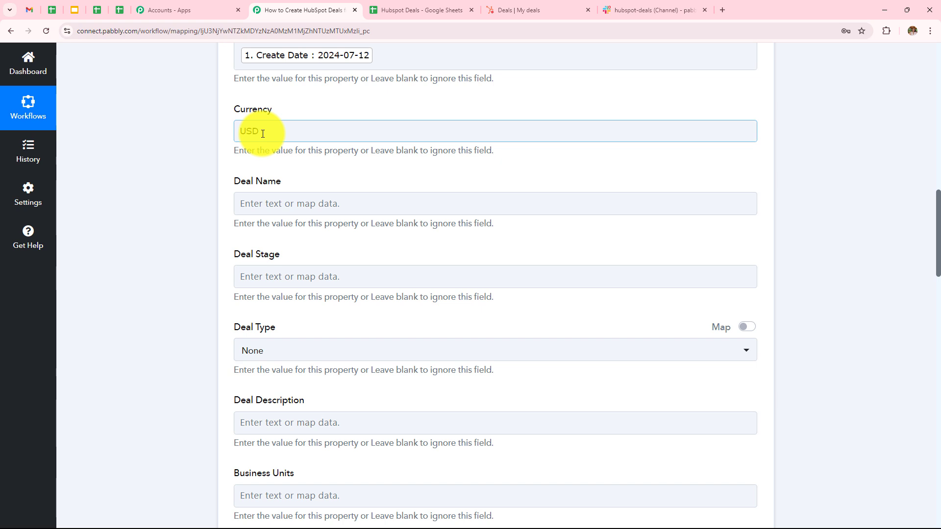
- Map the sheet's Deal Name (ABC Company) into the deal's Deal Name
{"action": "left_click", "coordinate": [294, 203]}
{"action": "left_click", "coordinate": [323, 294]}
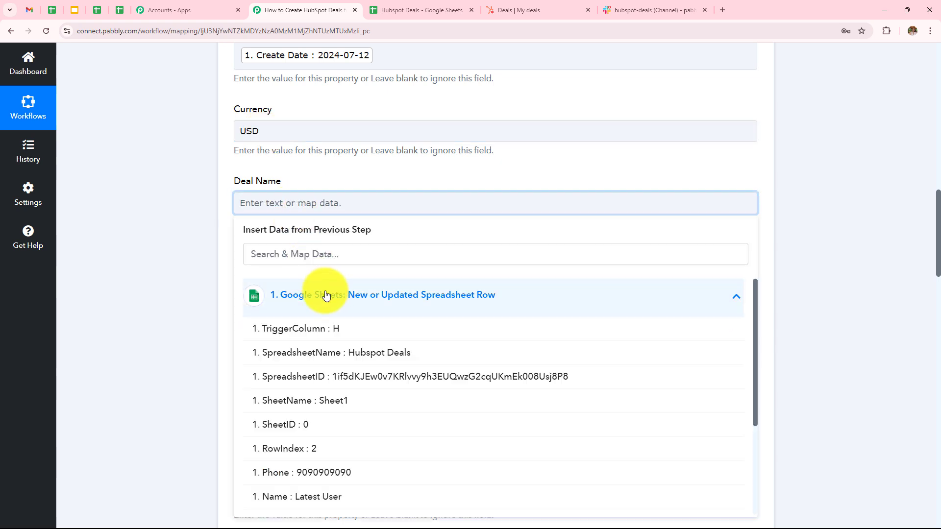
{"action": "scroll", "coordinate": [426, 248], "scroll_direction": "down", "scroll_amount": 3}
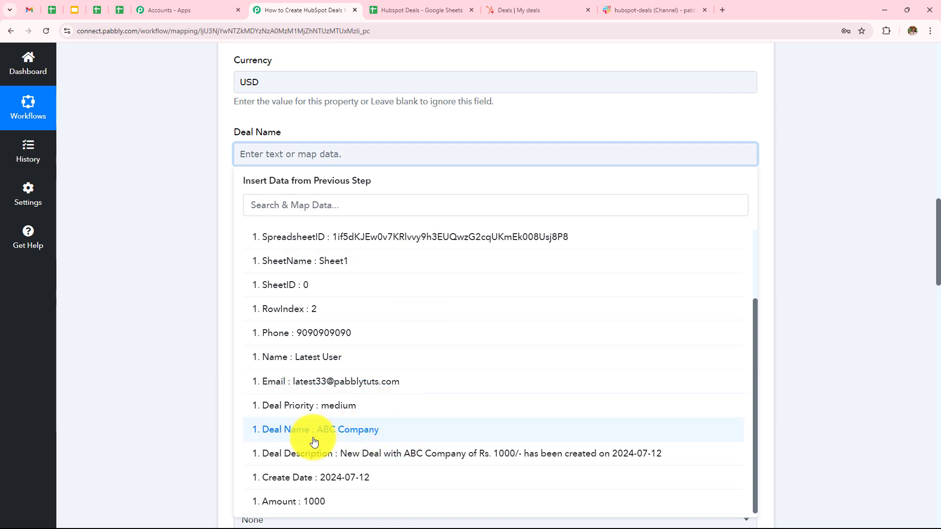
{"action": "left_click", "coordinate": [336, 439]}
{"action": "scroll", "coordinate": [354, 283], "scroll_direction": "down", "scroll_amount": 1}
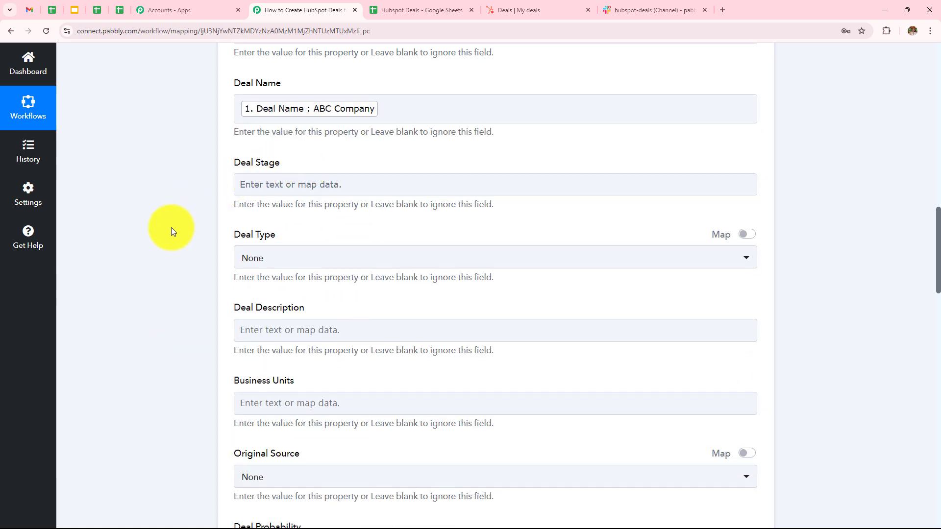
{"action": "scroll", "coordinate": [171, 232], "scroll_direction": "up", "scroll_amount": 1}
{"action": "scroll", "coordinate": [172, 231], "scroll_direction": "up", "scroll_amount": 2}
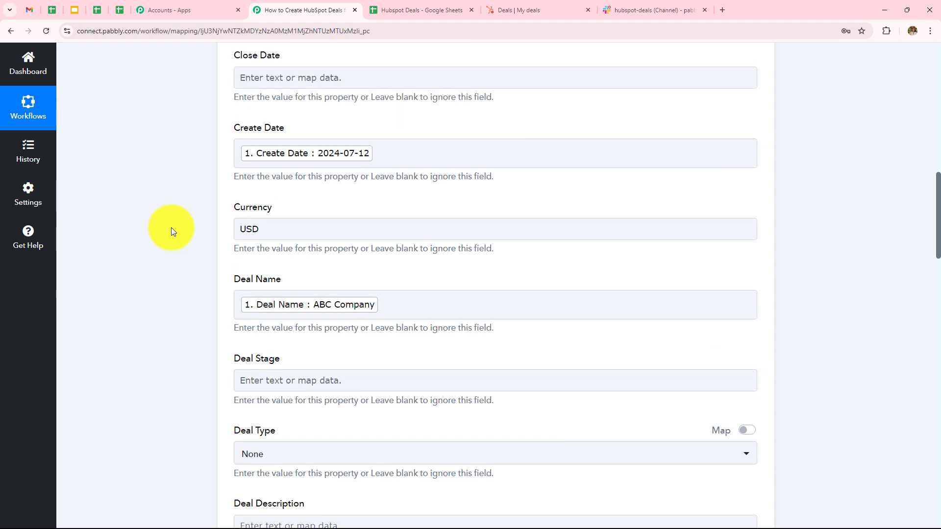
{"action": "scroll", "coordinate": [172, 227], "scroll_direction": "up", "scroll_amount": 10}
{"action": "scroll", "coordinate": [171, 227], "scroll_direction": "up", "scroll_amount": 2}
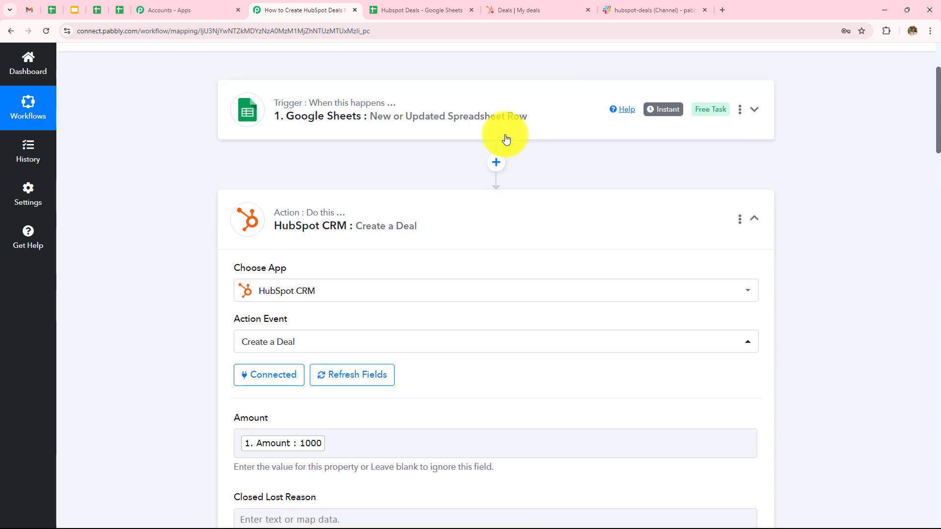
- Insert a HubSpot CRM 'Get all Deal Pipelines' step after the trigger using the existing connection
{"action": "left_click", "coordinate": [495, 163]}
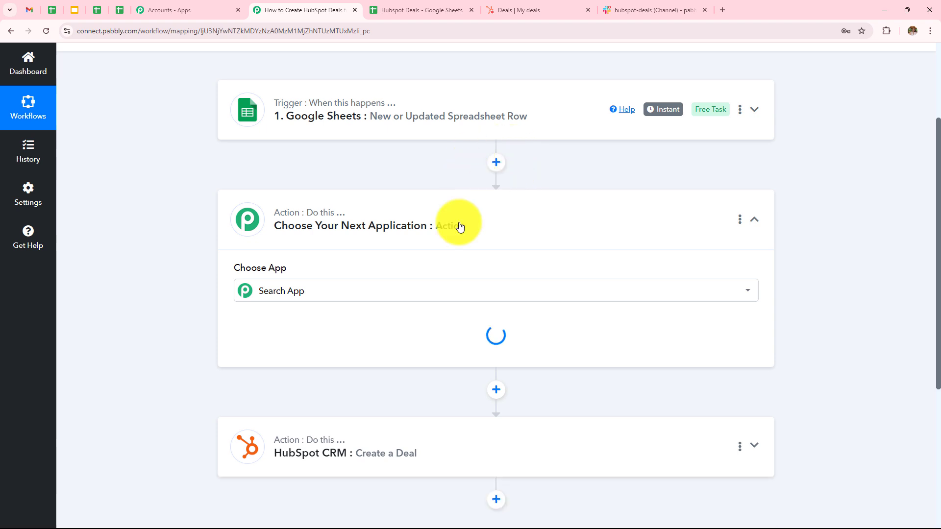
{"action": "left_click", "coordinate": [395, 253]}
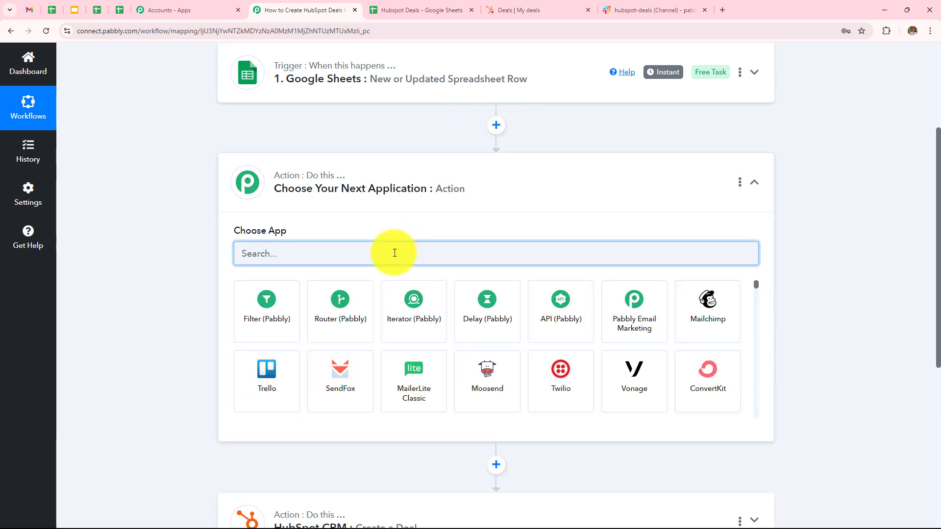
{"action": "type", "text": "Hubs"}
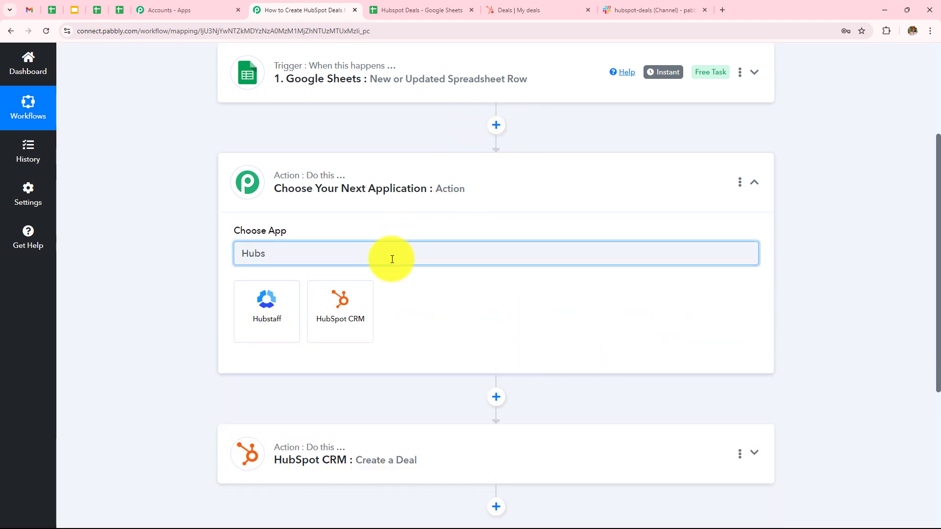
{"action": "left_click", "coordinate": [352, 312]}
{"action": "left_click", "coordinate": [344, 309]}
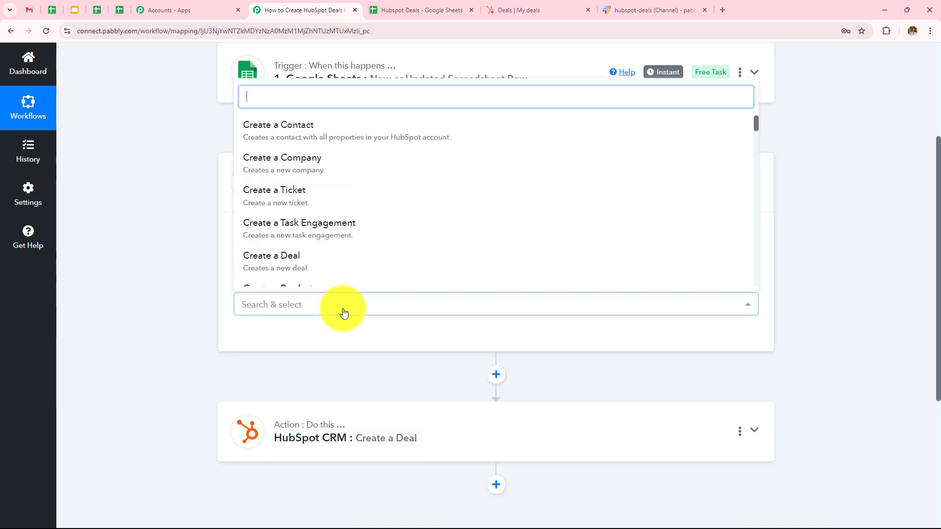
{"action": "scroll", "coordinate": [299, 187], "scroll_direction": "down", "scroll_amount": 5}
{"action": "type", "text": "p"}
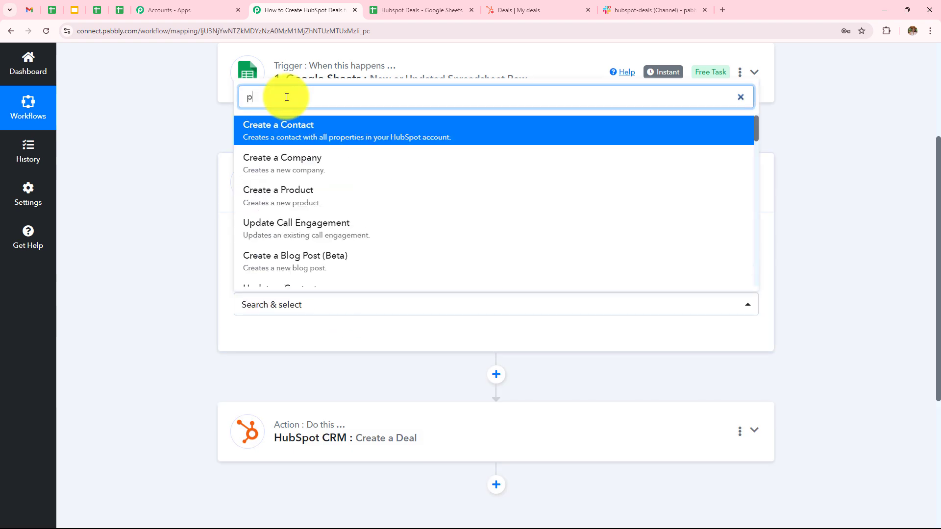
{"action": "type", "text": "ipeli"}
{"action": "left_click", "coordinate": [279, 174]}
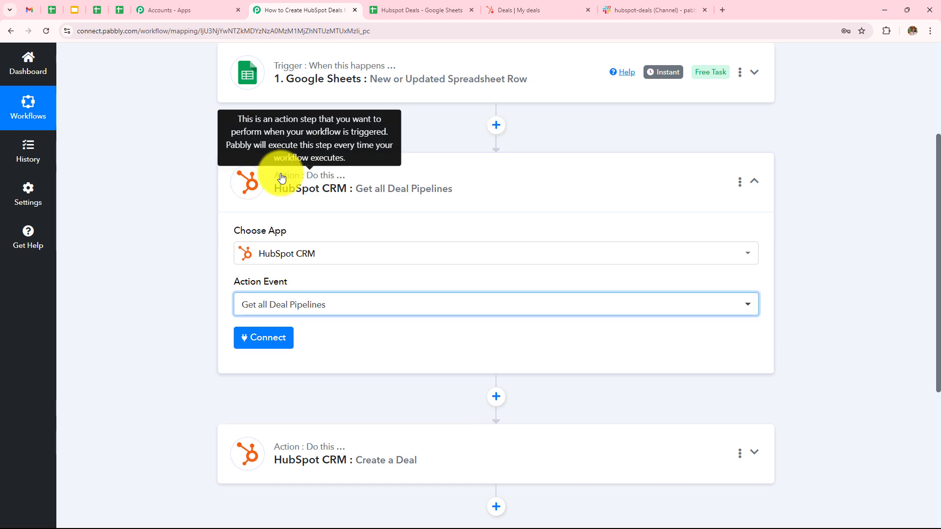
{"action": "left_click", "coordinate": [269, 344]}
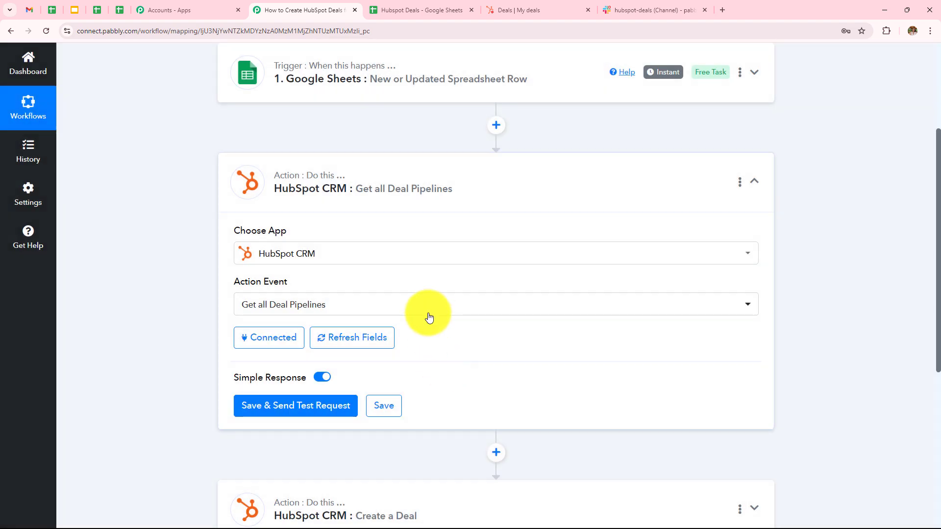
{"action": "scroll", "coordinate": [426, 314], "scroll_direction": "down", "scroll_amount": 1}
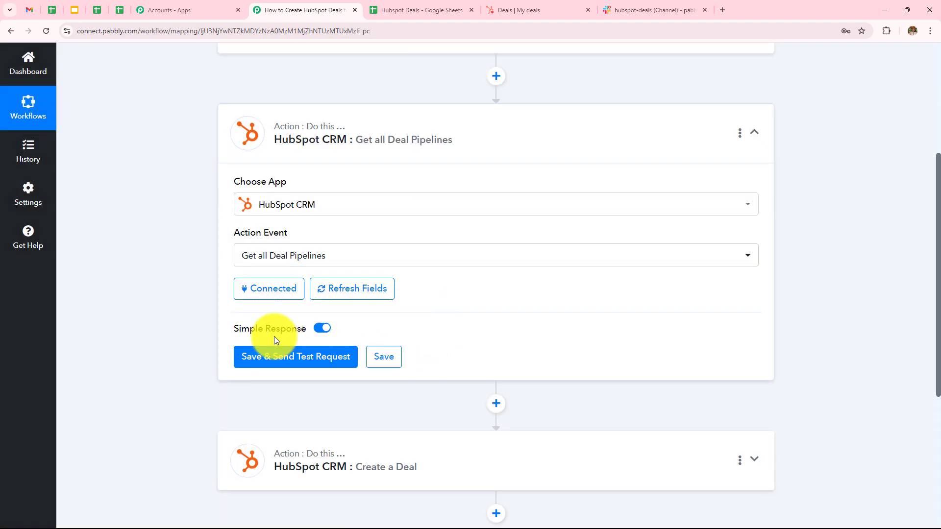
- Test the pipeline lookup and copy the appointmentscheduled stage id from the returned Sales Pipeline stages
{"action": "left_click", "coordinate": [301, 363]}
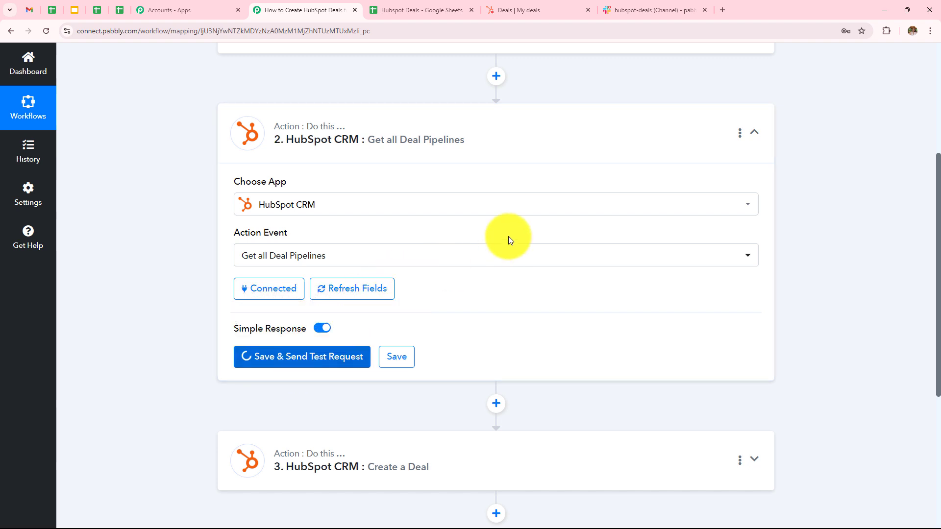
{"action": "scroll", "coordinate": [626, 308], "scroll_direction": "down", "scroll_amount": 5}
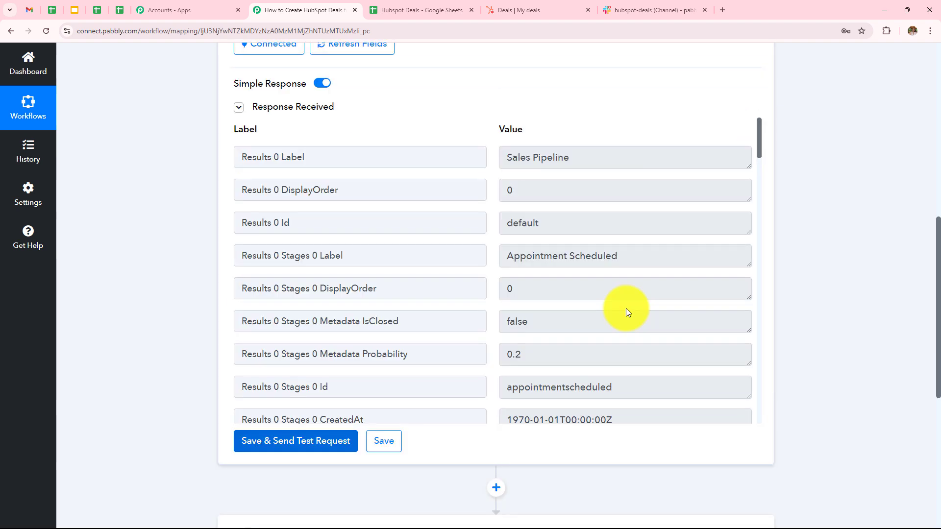
{"action": "scroll", "coordinate": [613, 289], "scroll_direction": "down", "scroll_amount": 3}
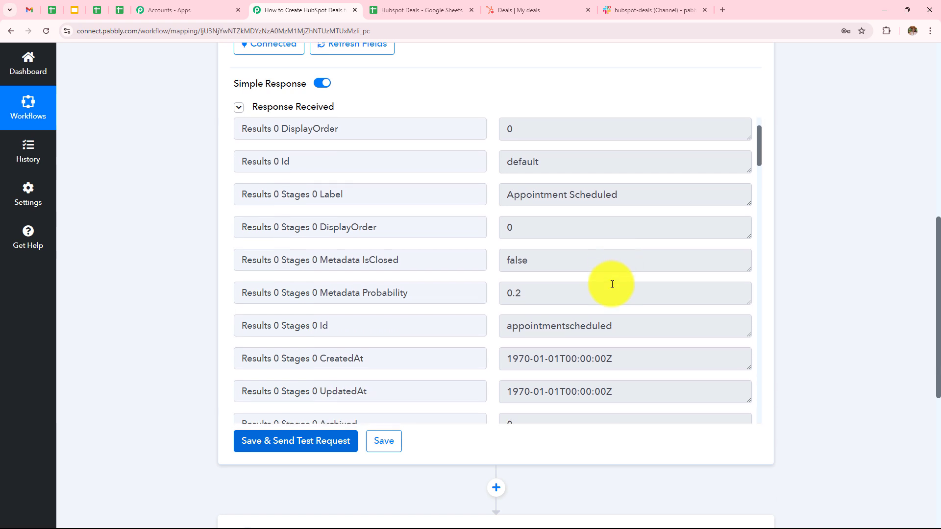
{"action": "scroll", "coordinate": [610, 281], "scroll_direction": "up", "scroll_amount": 3}
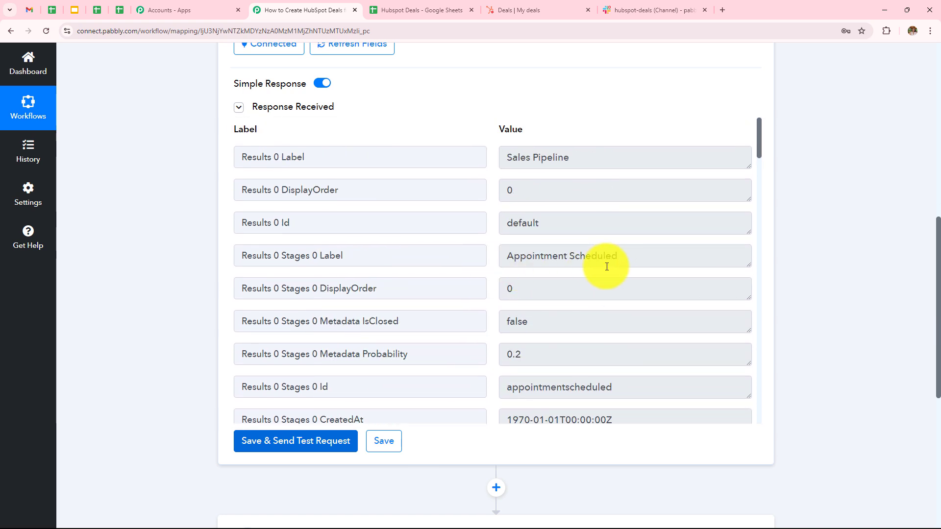
{"action": "scroll", "coordinate": [601, 253], "scroll_direction": "down", "scroll_amount": 3}
{"action": "scroll", "coordinate": [603, 248], "scroll_direction": "up", "scroll_amount": 2}
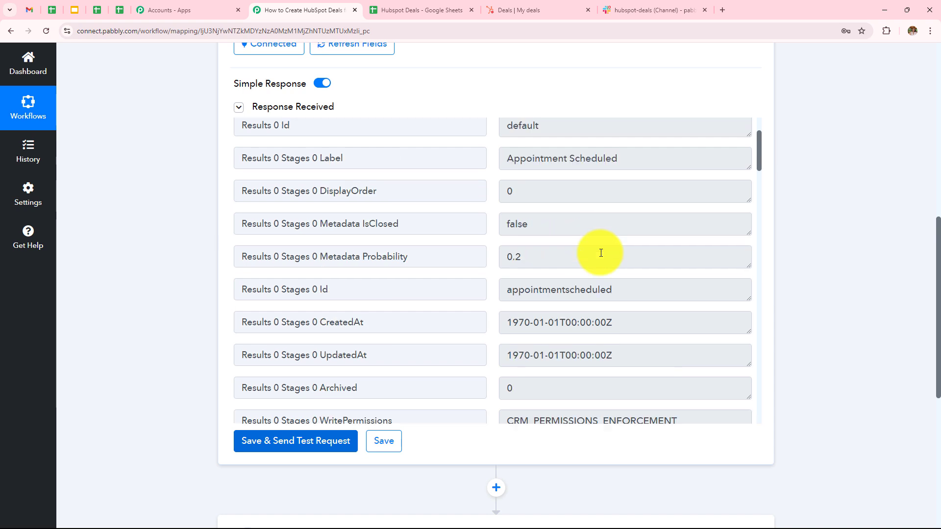
{"action": "scroll", "coordinate": [636, 237], "scroll_direction": "down", "scroll_amount": 2}
{"action": "scroll", "coordinate": [651, 225], "scroll_direction": "down", "scroll_amount": 3}
{"action": "scroll", "coordinate": [651, 225], "scroll_direction": "down", "scroll_amount": 3}
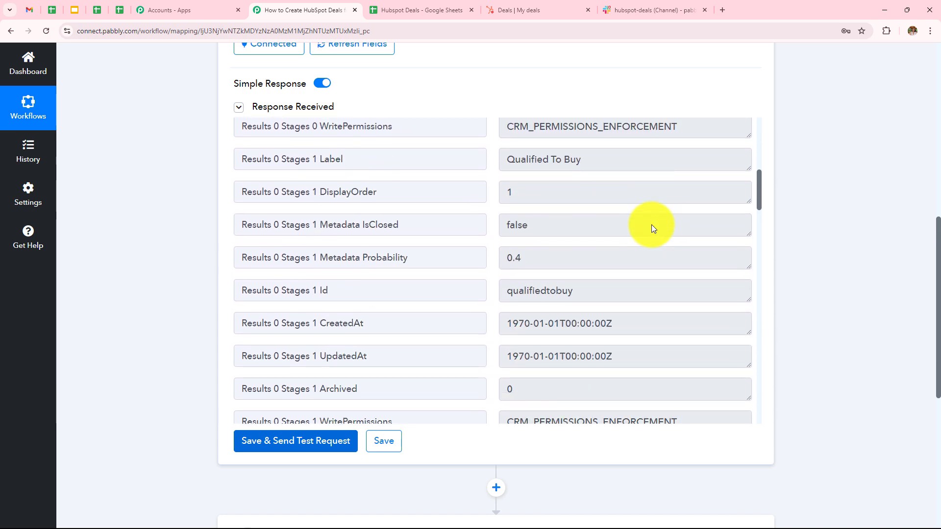
{"action": "scroll", "coordinate": [646, 225], "scroll_direction": "up", "scroll_amount": 1}
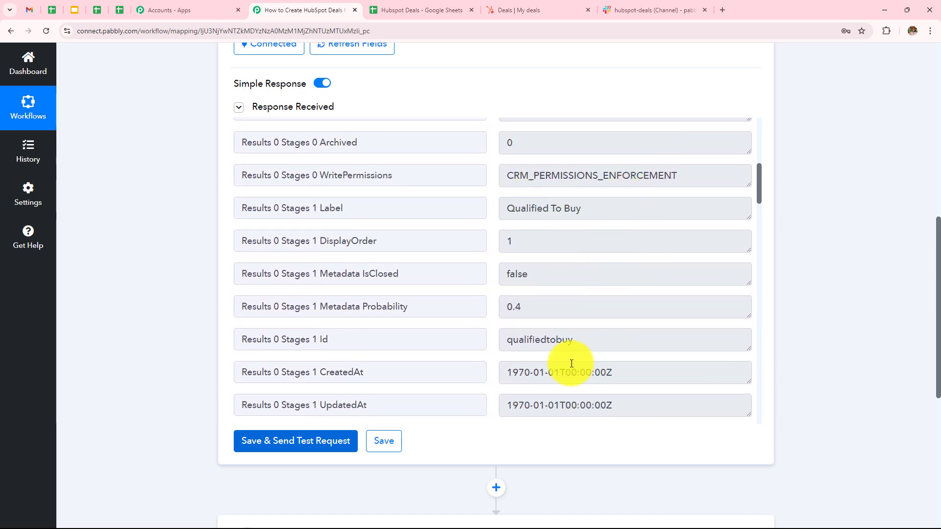
{"action": "scroll", "coordinate": [635, 277], "scroll_direction": "down", "scroll_amount": 6}
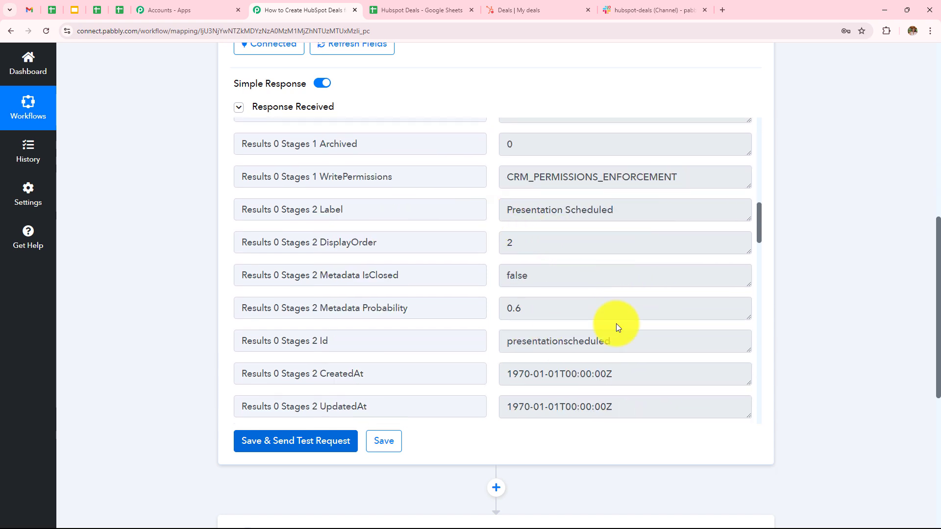
{"action": "scroll", "coordinate": [615, 322], "scroll_direction": "down", "scroll_amount": 5}
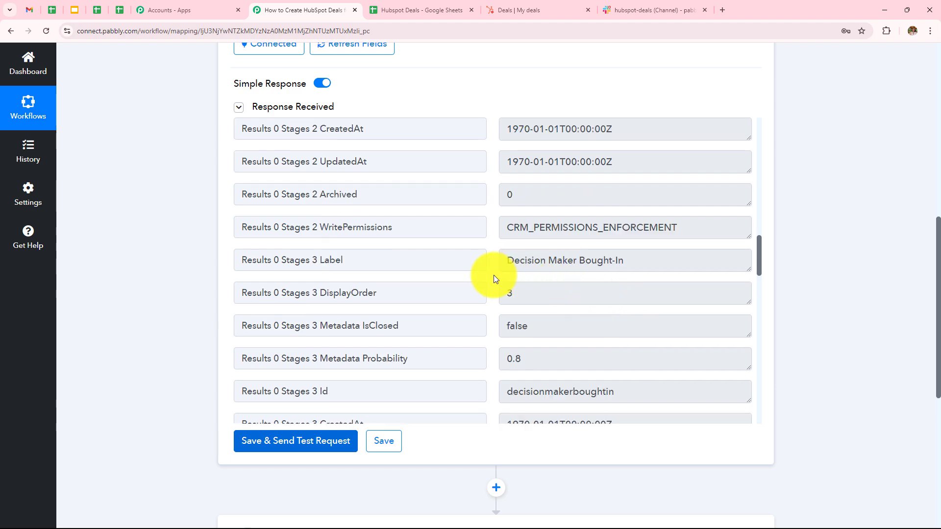
{"action": "scroll", "coordinate": [553, 253], "scroll_direction": "down", "scroll_amount": 5}
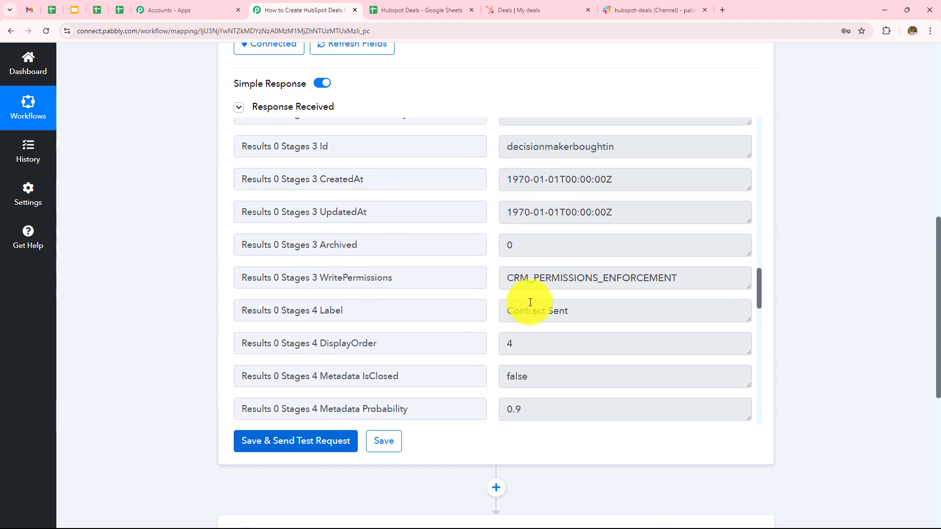
{"action": "scroll", "coordinate": [578, 265], "scroll_direction": "down", "scroll_amount": 15}
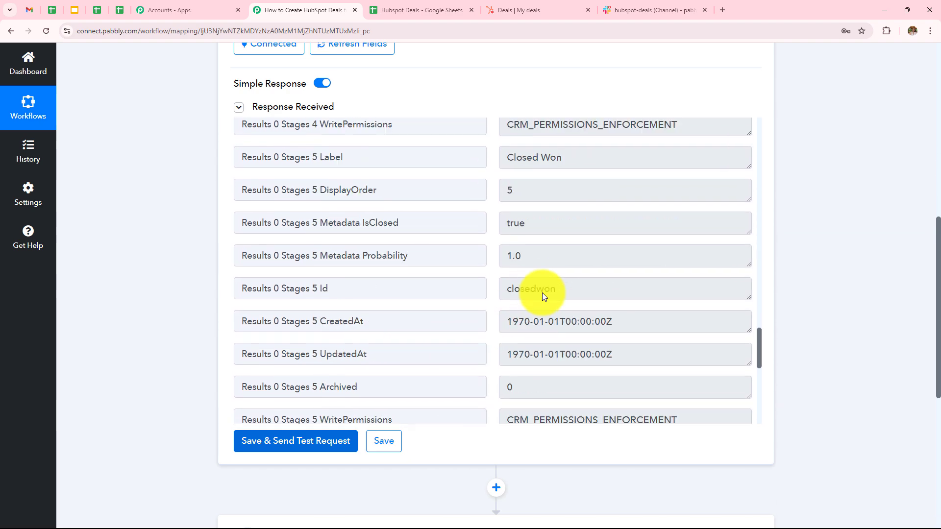
{"action": "scroll", "coordinate": [578, 309], "scroll_direction": "down", "scroll_amount": 4}
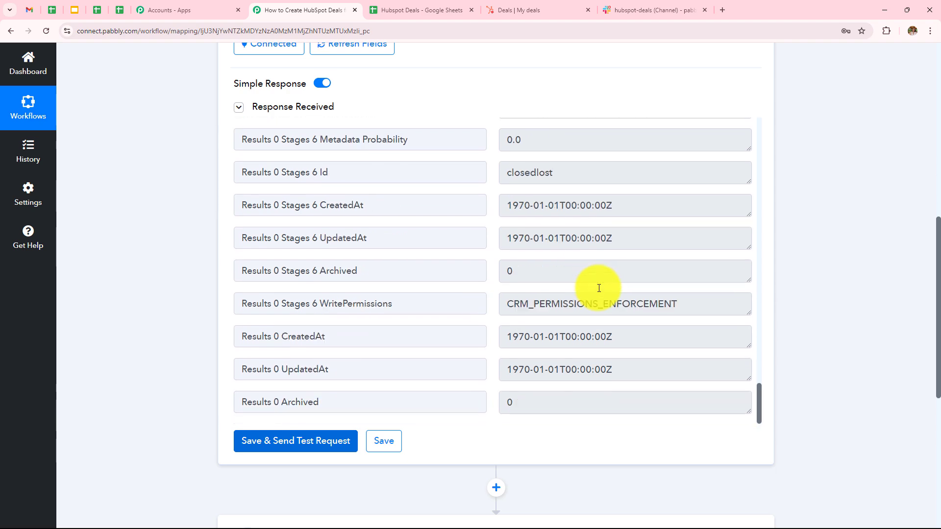
{"action": "scroll", "coordinate": [599, 289], "scroll_direction": "up", "scroll_amount": 20}
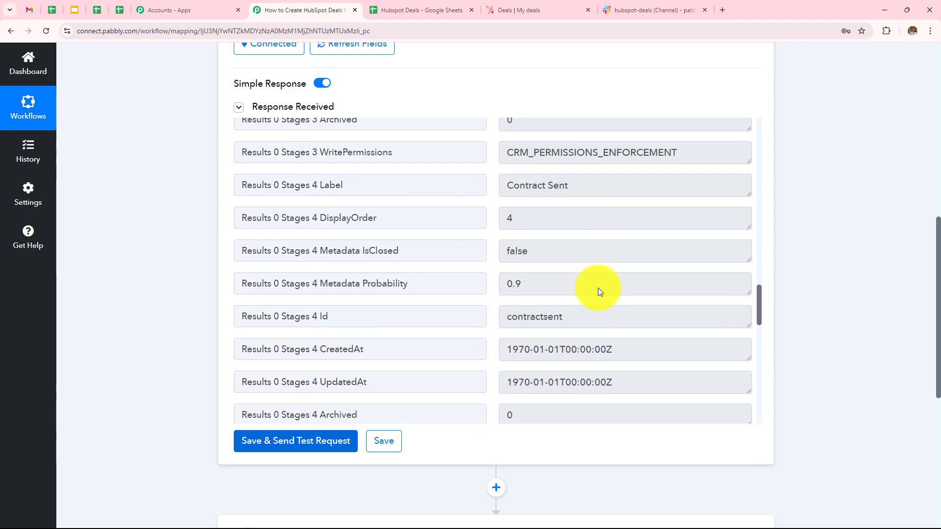
{"action": "scroll", "coordinate": [598, 288], "scroll_direction": "up", "scroll_amount": 10}
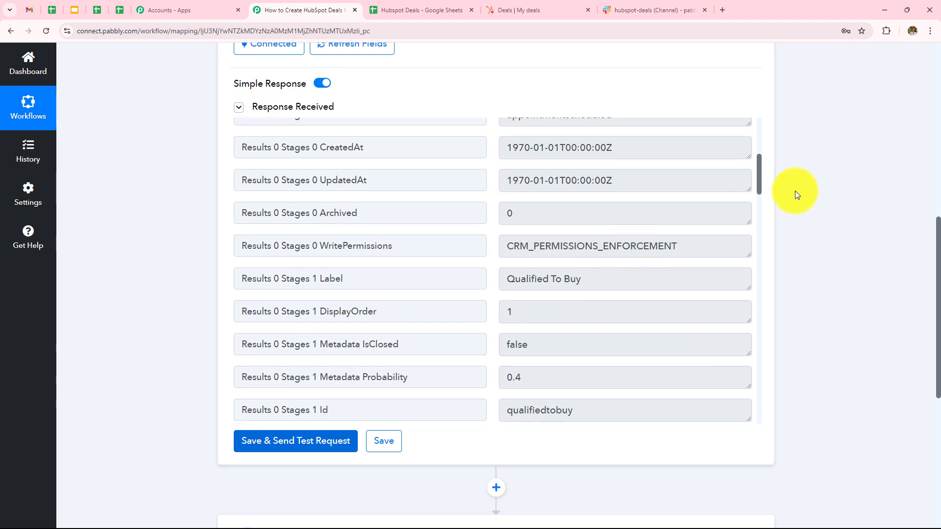
{"action": "scroll", "coordinate": [799, 187], "scroll_direction": "up", "scroll_amount": 5}
{"action": "scroll", "coordinate": [800, 187], "scroll_direction": "down", "scroll_amount": 4}
{"action": "scroll", "coordinate": [632, 343], "scroll_direction": "up", "scroll_amount": 3}
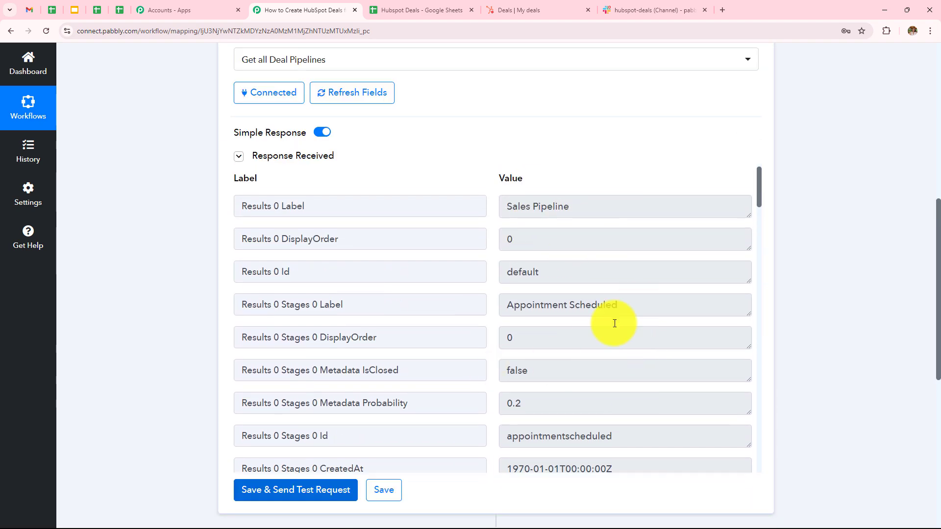
{"action": "scroll", "coordinate": [619, 320], "scroll_direction": "down", "scroll_amount": 12}
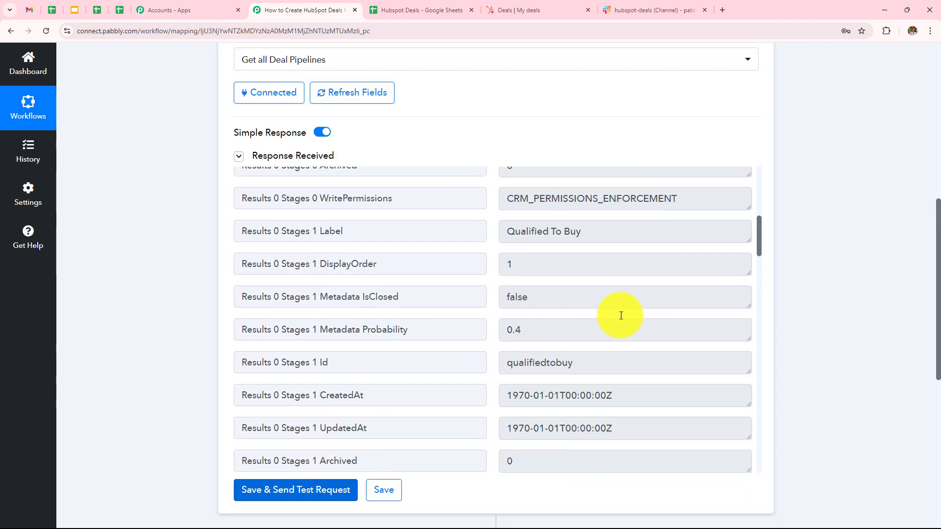
{"action": "scroll", "coordinate": [621, 316], "scroll_direction": "up", "scroll_amount": 10}
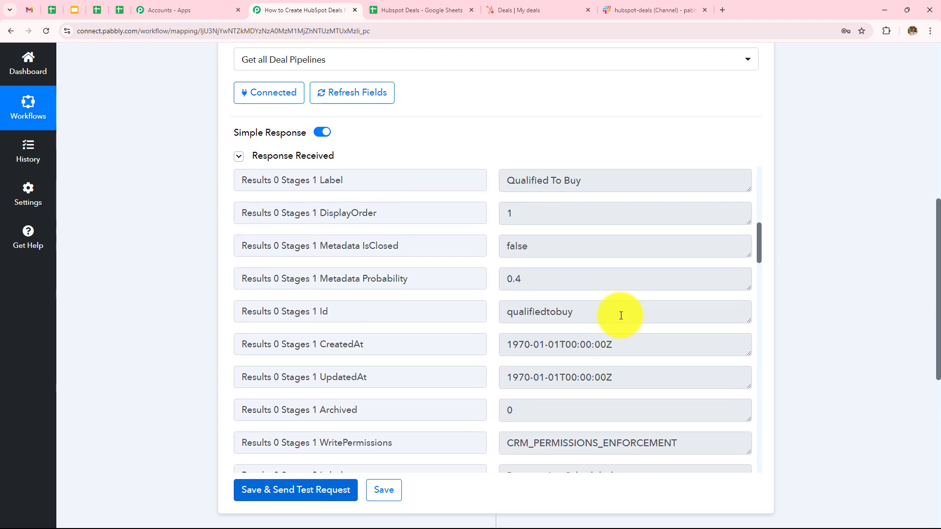
{"action": "scroll", "coordinate": [621, 316], "scroll_direction": "up", "scroll_amount": 3}
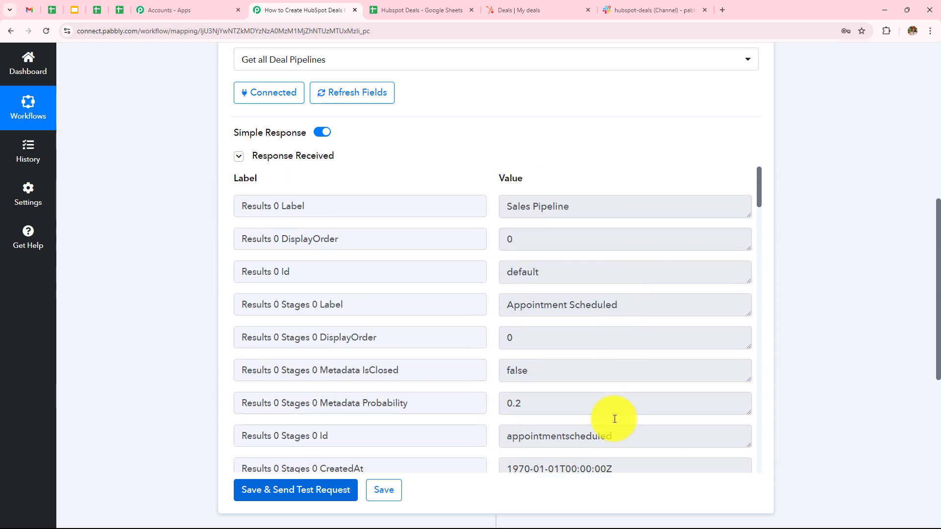
{"action": "left_click_drag", "start_coordinate": [612, 435], "coordinate": [491, 432]}
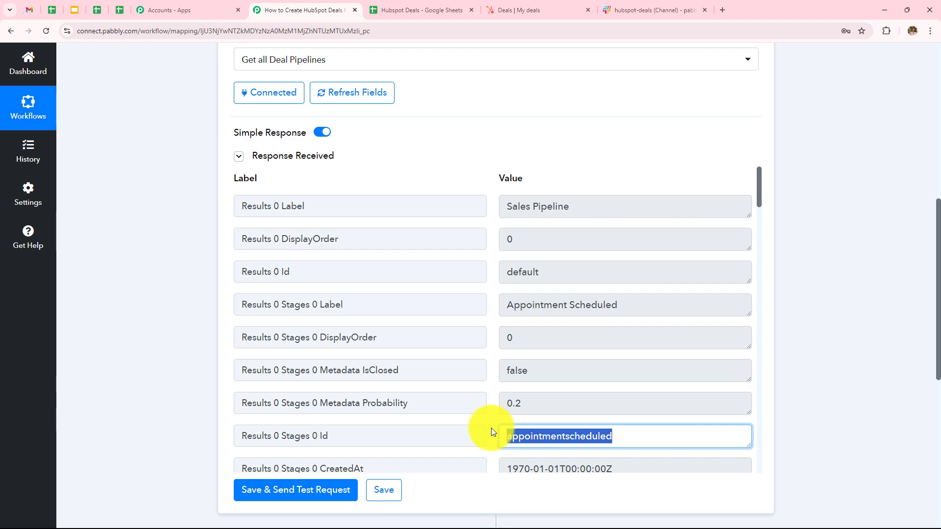
{"action": "scroll", "coordinate": [739, 224], "scroll_direction": "up", "scroll_amount": 6}
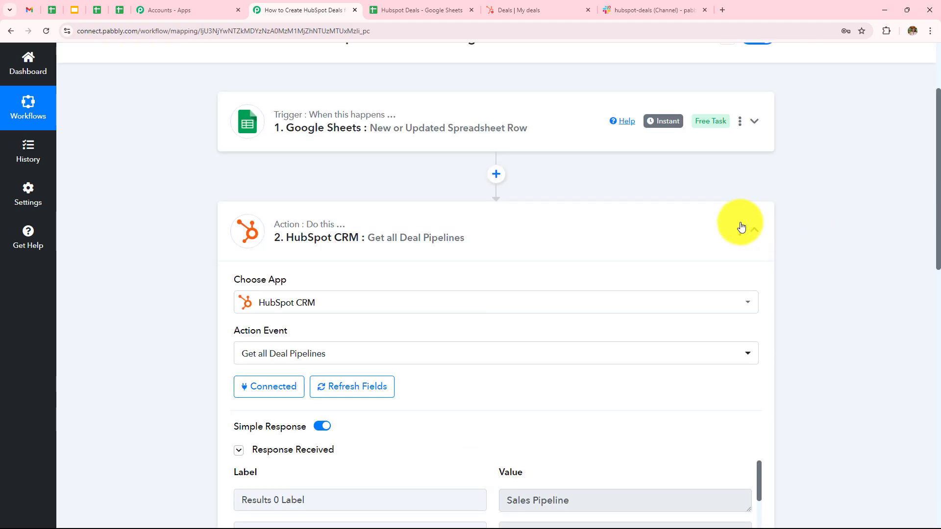
- Delete the Get all Deal Pipelines step from the workflow
{"action": "left_click", "coordinate": [740, 230]}
{"action": "left_click", "coordinate": [657, 342]}
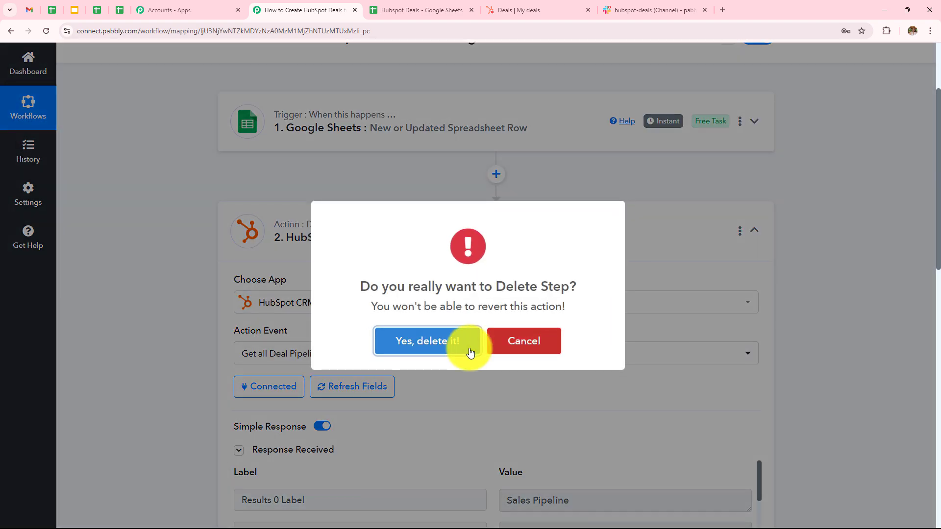
{"action": "left_click", "coordinate": [464, 343]}
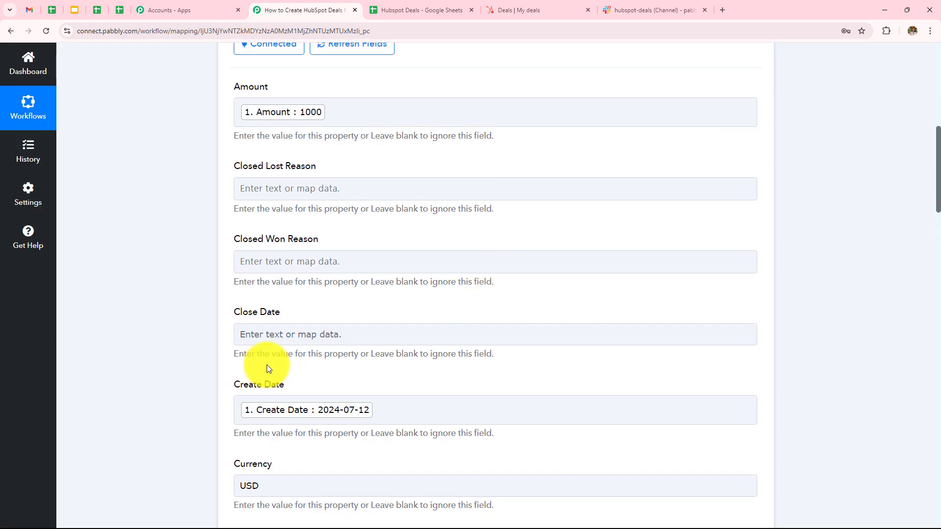
- Paste appointmentscheduled into Deal Stage and leave Deal Type as None
{"action": "scroll", "coordinate": [297, 333], "scroll_direction": "down", "scroll_amount": 8}
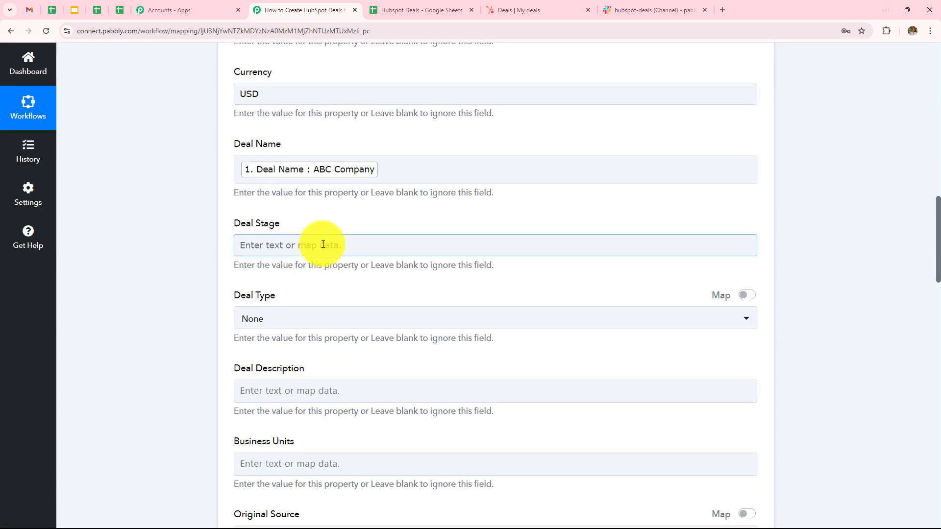
{"action": "left_click", "coordinate": [323, 245]}
{"action": "left_click", "coordinate": [329, 316]}
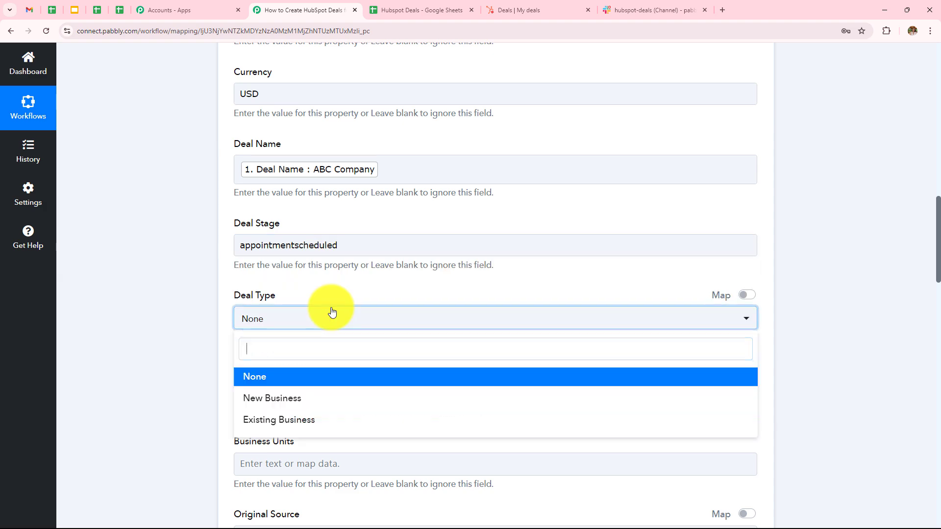
{"action": "left_click", "coordinate": [322, 376]}
{"action": "left_click", "coordinate": [122, 360]}
- Map the sheet row's Deal Description into the Deal Description field
{"action": "scroll", "coordinate": [323, 265], "scroll_direction": "down", "scroll_amount": 3}
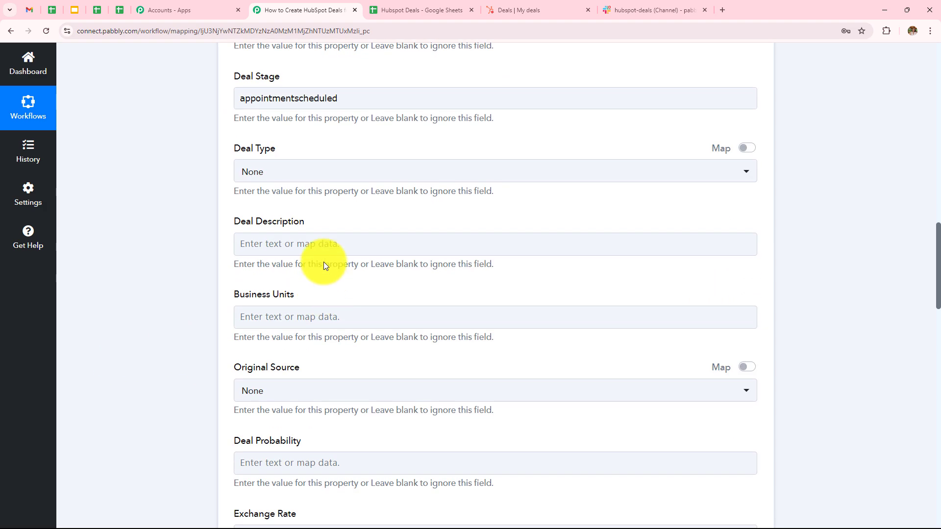
{"action": "left_click", "coordinate": [328, 244]}
{"action": "left_click", "coordinate": [330, 335]}
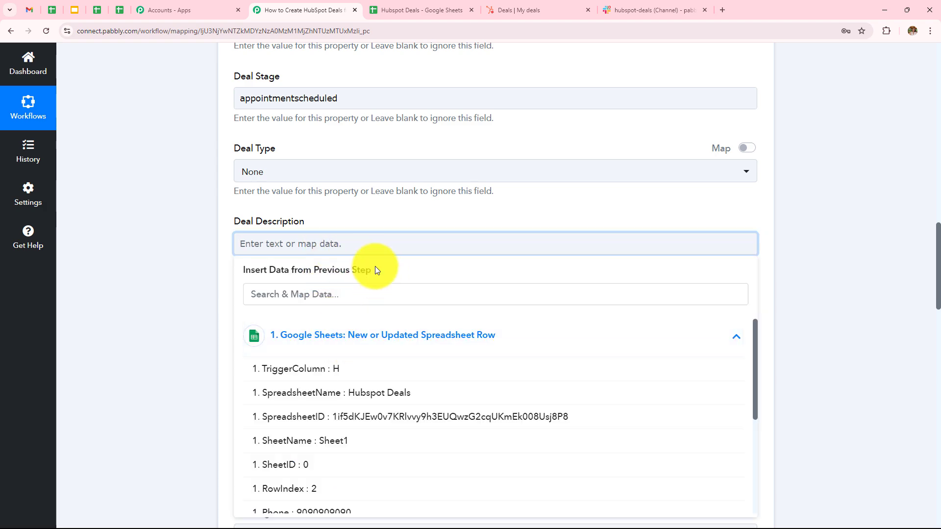
{"action": "scroll", "coordinate": [375, 266], "scroll_direction": "down", "scroll_amount": 5}
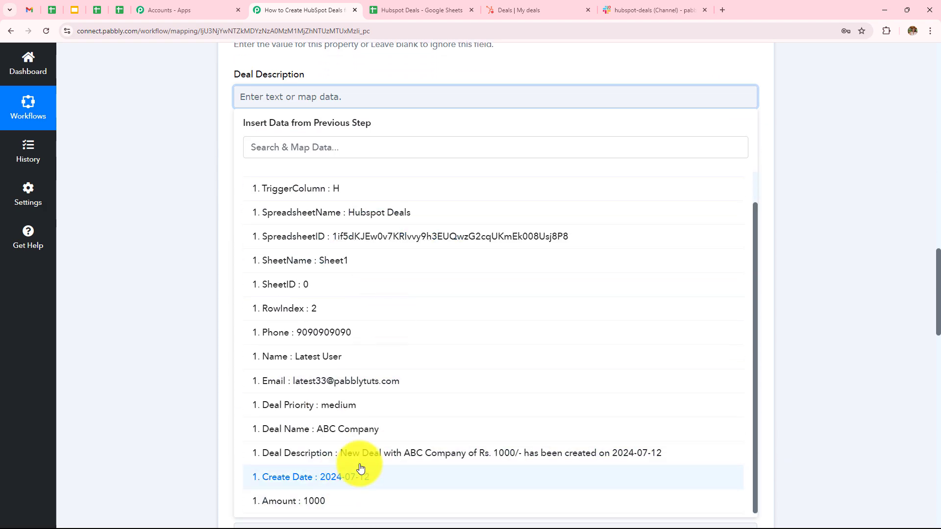
{"action": "left_click", "coordinate": [358, 455]}
{"action": "left_click", "coordinate": [137, 230]}
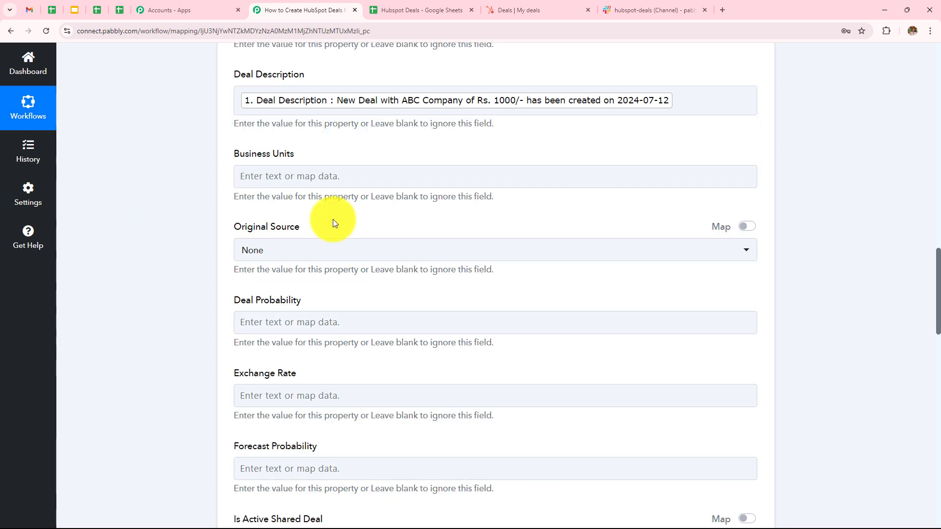
- Leave Is Active Shared Deal set to None
{"action": "scroll", "coordinate": [273, 156], "scroll_direction": "down", "scroll_amount": 2}
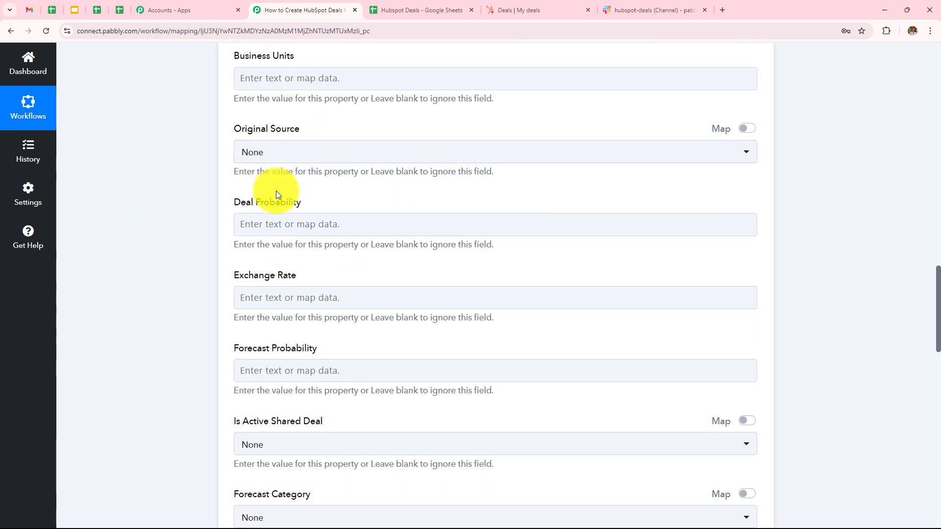
{"action": "scroll", "coordinate": [277, 194], "scroll_direction": "down", "scroll_amount": 1}
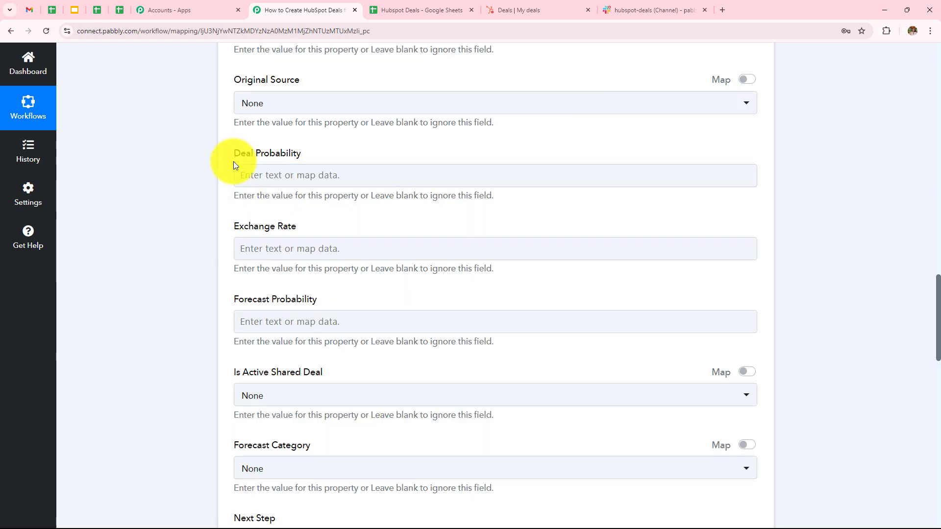
{"action": "scroll", "coordinate": [308, 160], "scroll_direction": "down", "scroll_amount": 2}
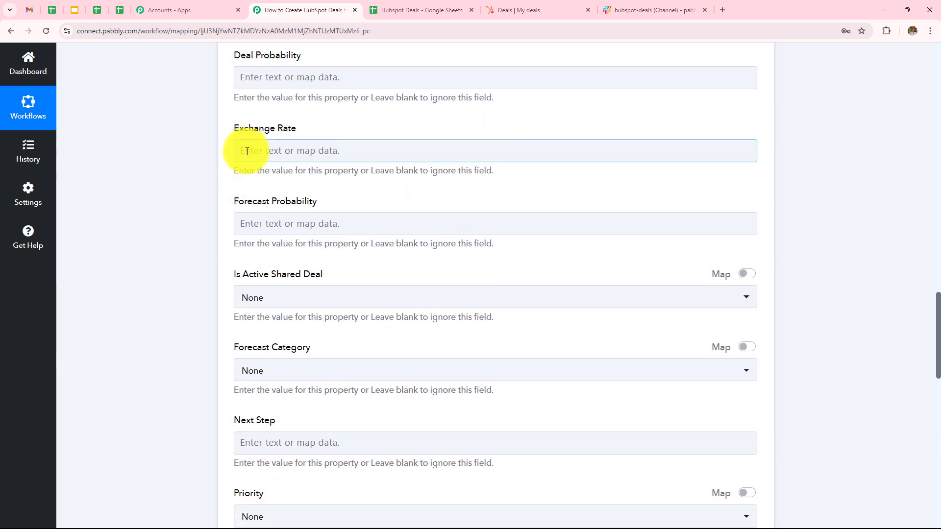
{"action": "scroll", "coordinate": [325, 183], "scroll_direction": "down", "scroll_amount": 2}
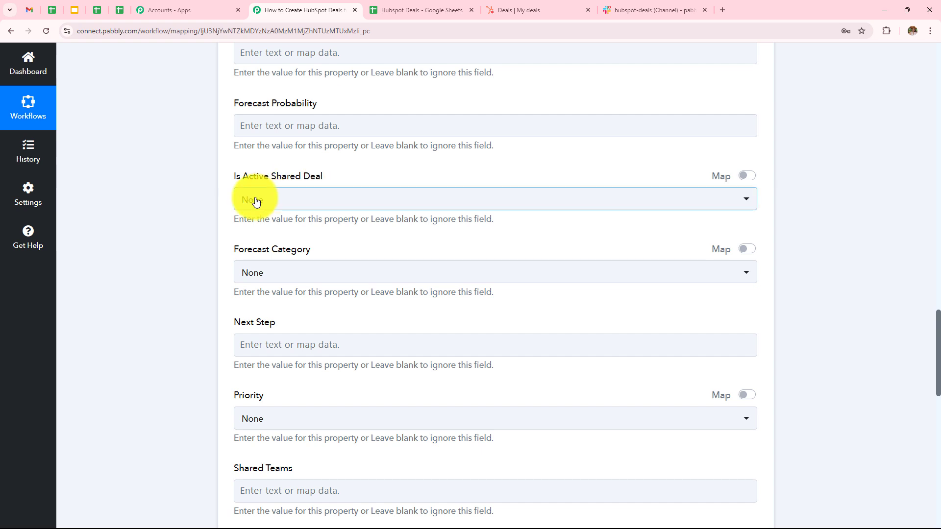
{"action": "left_click", "coordinate": [280, 203]}
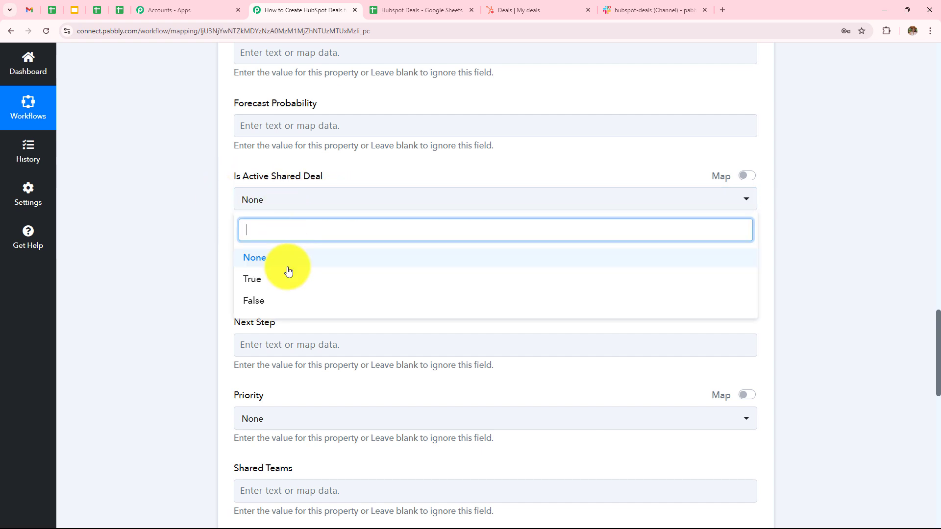
{"action": "left_click", "coordinate": [282, 257]}
{"action": "scroll", "coordinate": [289, 190], "scroll_direction": "down", "scroll_amount": 2}
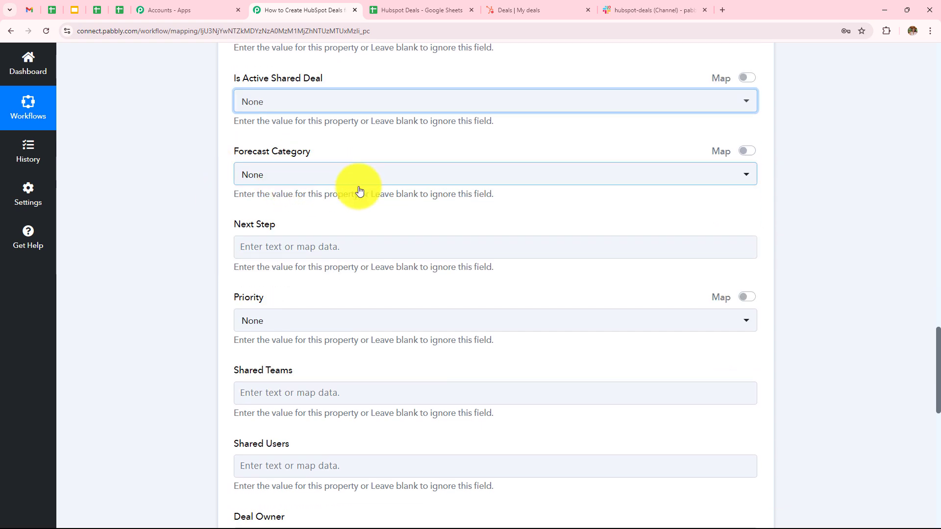
{"action": "scroll", "coordinate": [204, 231], "scroll_direction": "down", "scroll_amount": 1}
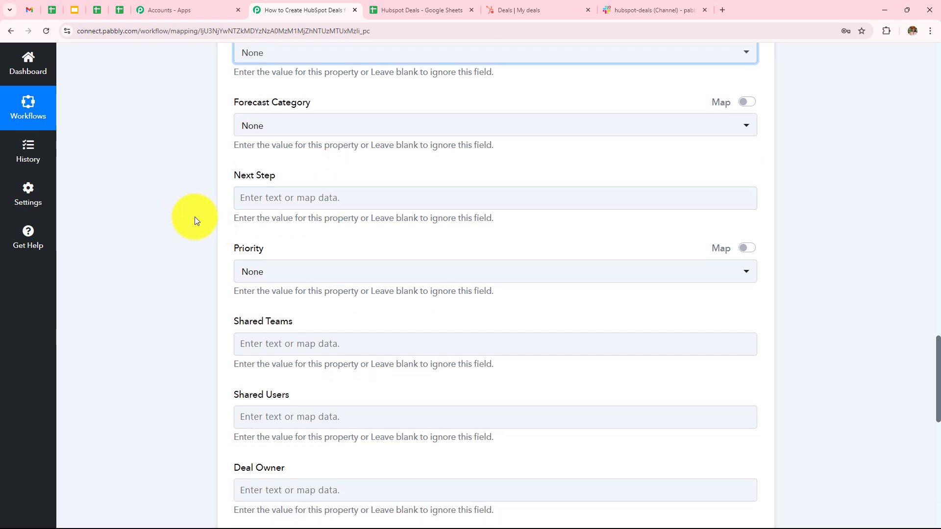
{"action": "scroll", "coordinate": [299, 189], "scroll_direction": "down", "scroll_amount": 2}
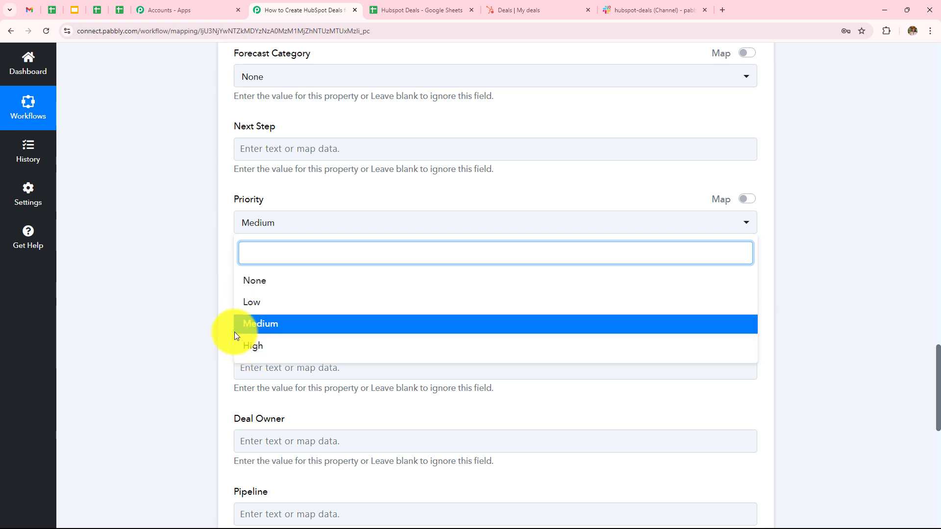
- Replace the fixed Medium priority with the sheet row's mapped Deal Priority value (medium)
{"action": "left_click", "coordinate": [196, 251]}
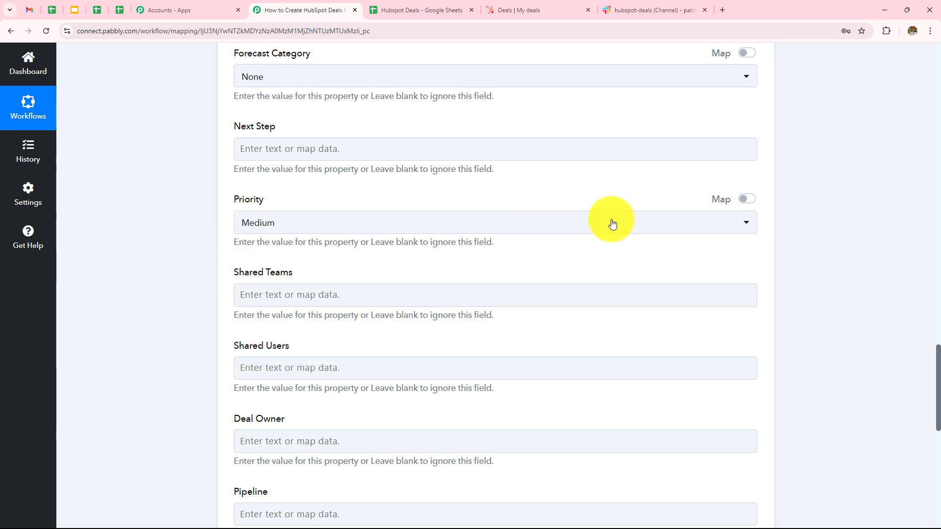
{"action": "left_click", "coordinate": [749, 201]}
{"action": "left_click", "coordinate": [330, 223]}
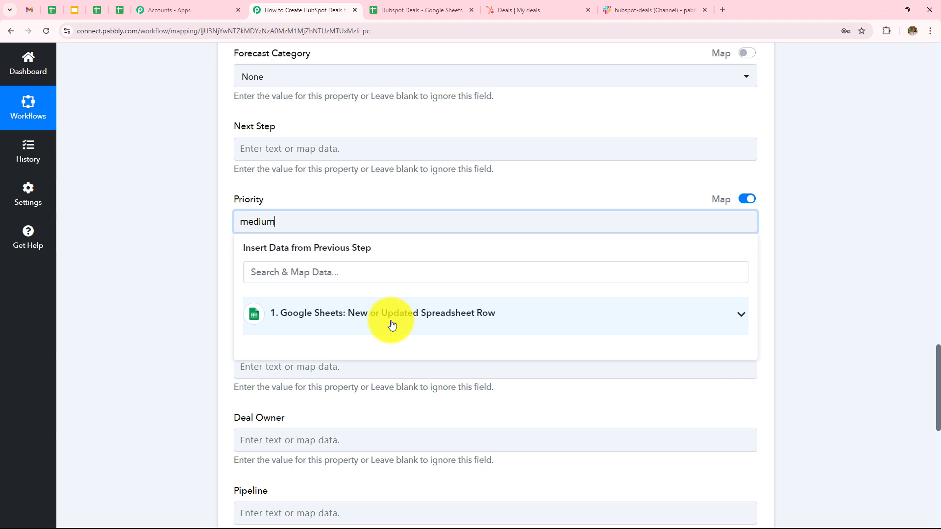
{"action": "left_click", "coordinate": [747, 200]}
{"action": "left_click", "coordinate": [292, 226]}
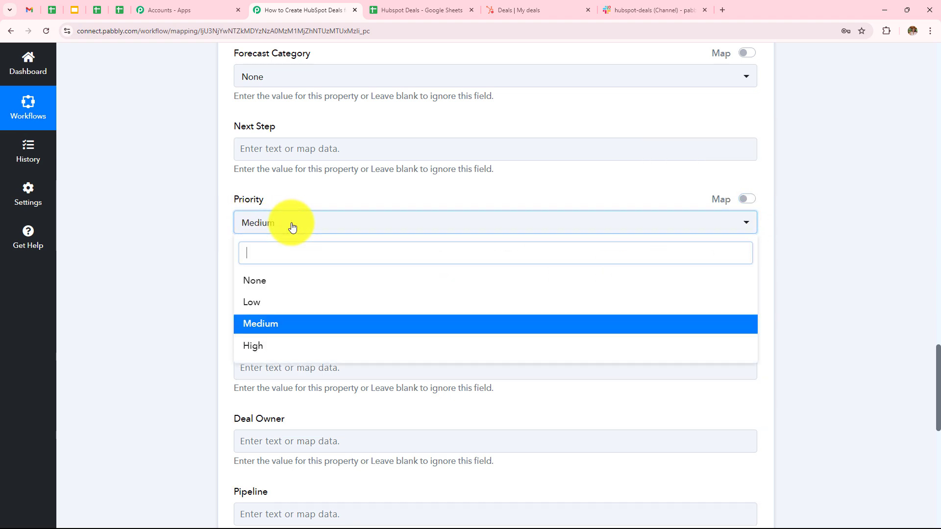
{"action": "left_click", "coordinate": [751, 201]}
{"action": "left_click", "coordinate": [424, 221]}
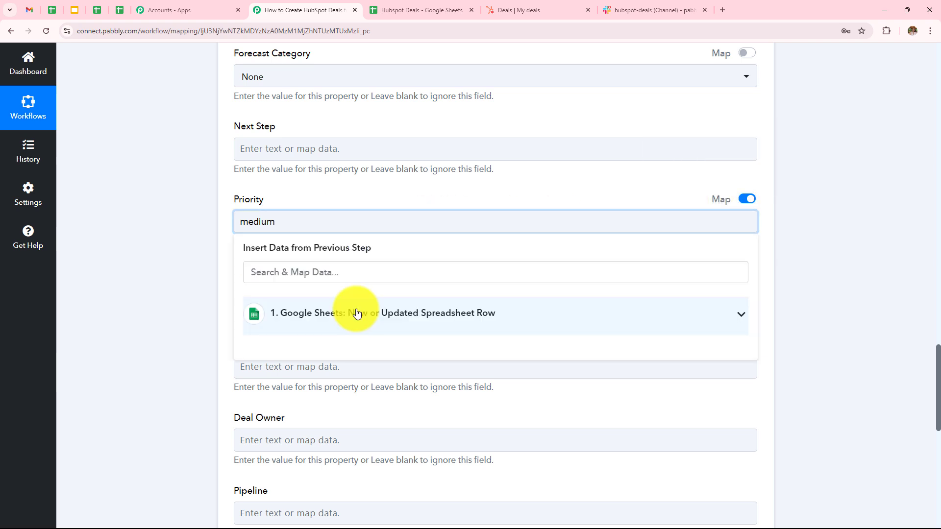
{"action": "left_click", "coordinate": [356, 314]}
{"action": "scroll", "coordinate": [357, 316], "scroll_direction": "down", "scroll_amount": 3}
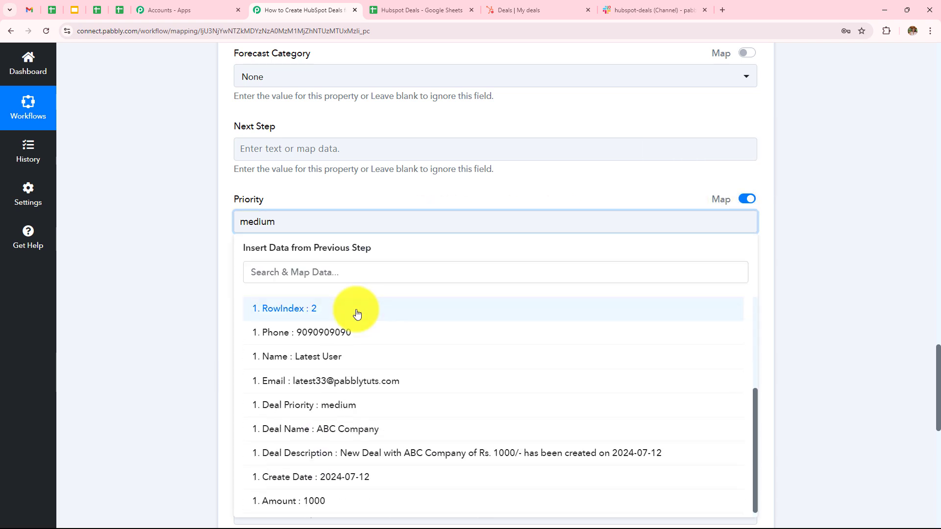
{"action": "scroll", "coordinate": [360, 342], "scroll_direction": "down", "scroll_amount": 1}
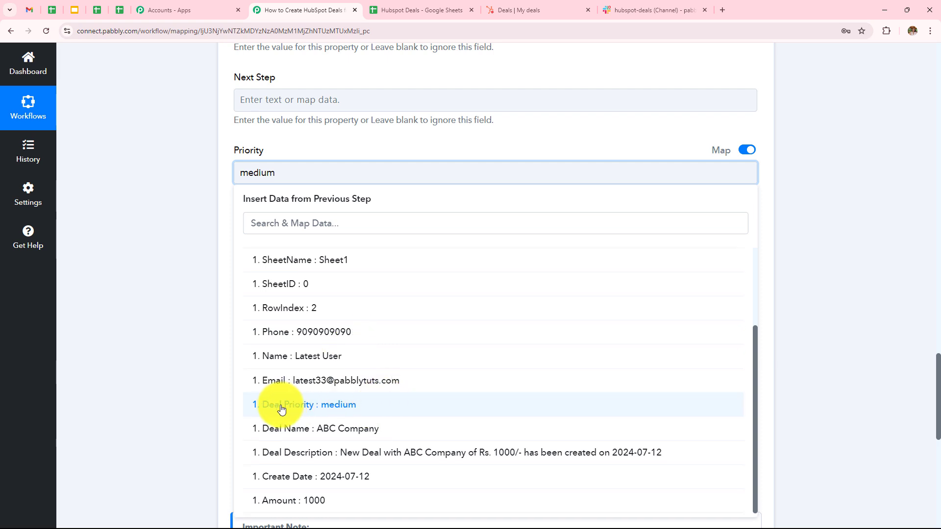
{"action": "left_click", "coordinate": [360, 411]}
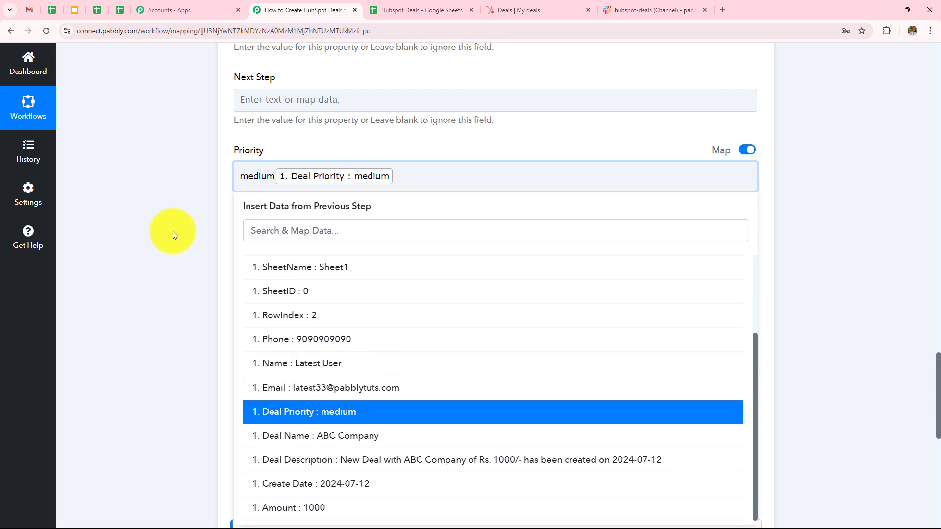
{"action": "left_click", "coordinate": [173, 231]}
{"action": "scroll", "coordinate": [354, 255], "scroll_direction": "down", "scroll_amount": 2}
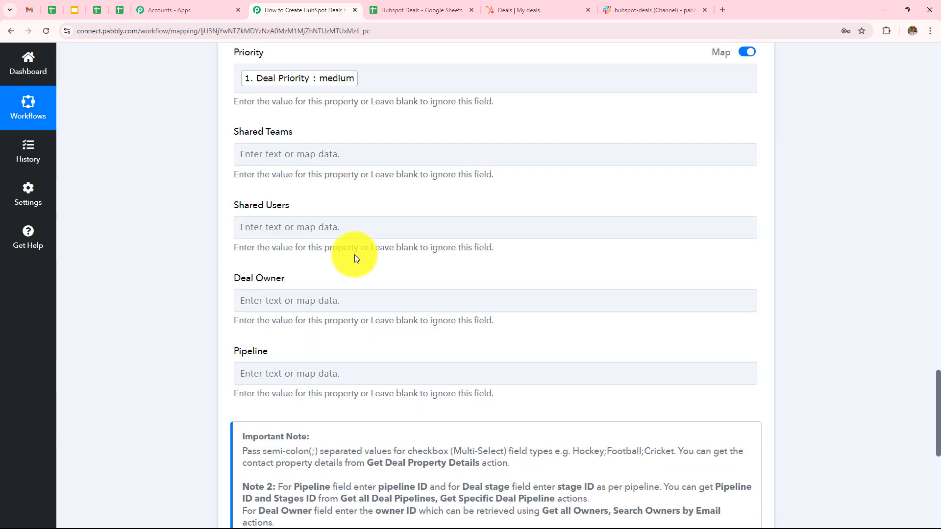
{"action": "scroll", "coordinate": [355, 255], "scroll_direction": "down", "scroll_amount": 1}
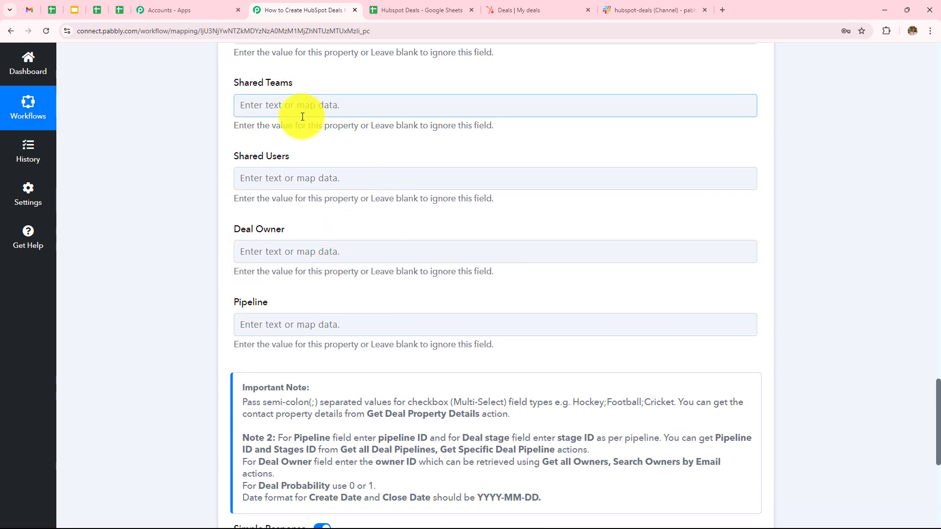
{"action": "scroll", "coordinate": [396, 257], "scroll_direction": "up", "scroll_amount": 15}
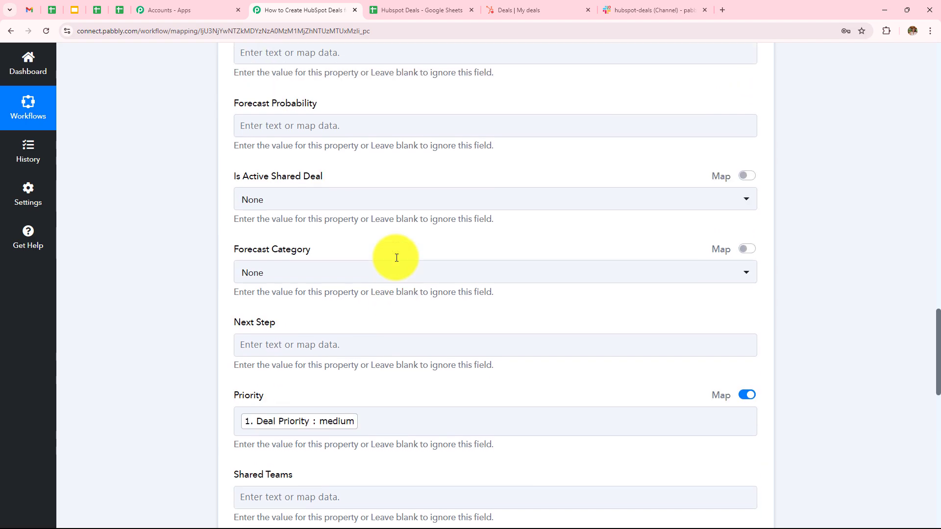
{"action": "scroll", "coordinate": [396, 257], "scroll_direction": "up", "scroll_amount": 13}
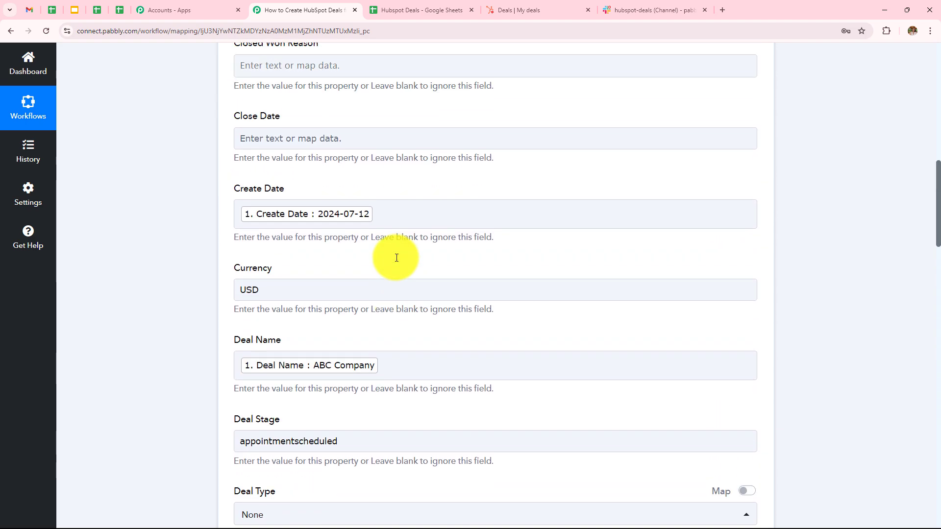
{"action": "scroll", "coordinate": [395, 258], "scroll_direction": "up", "scroll_amount": 3}
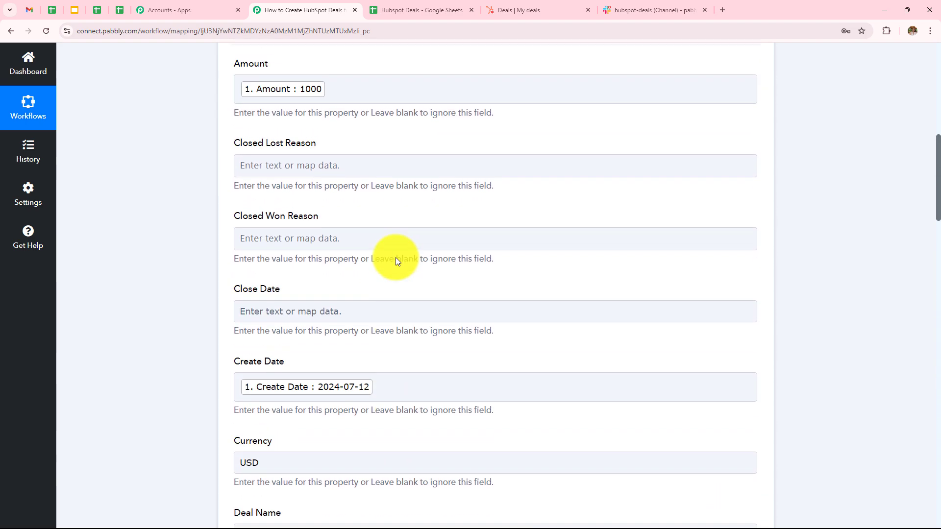
{"action": "scroll", "coordinate": [396, 258], "scroll_direction": "down", "scroll_amount": 3}
{"action": "scroll", "coordinate": [396, 258], "scroll_direction": "down", "scroll_amount": 5}
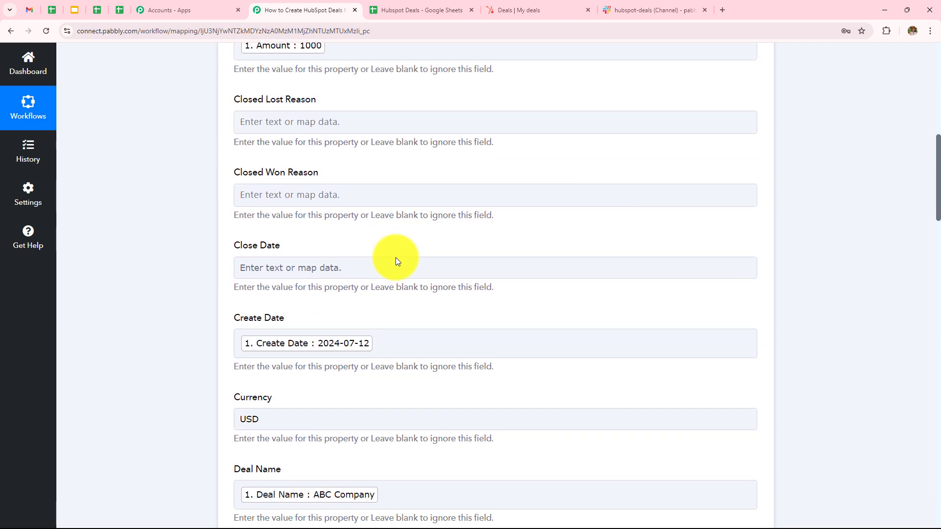
{"action": "scroll", "coordinate": [395, 257], "scroll_direction": "down", "scroll_amount": 9}
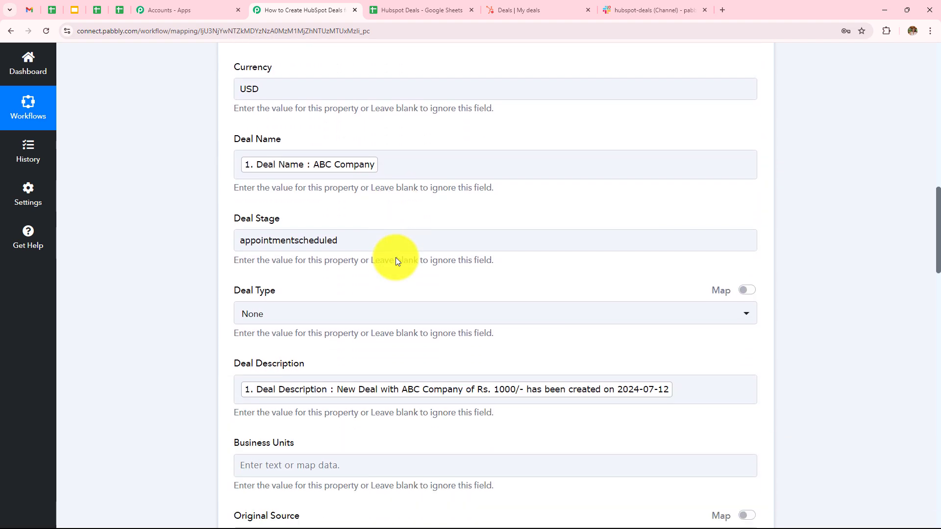
{"action": "scroll", "coordinate": [395, 258], "scroll_direction": "down", "scroll_amount": 8}
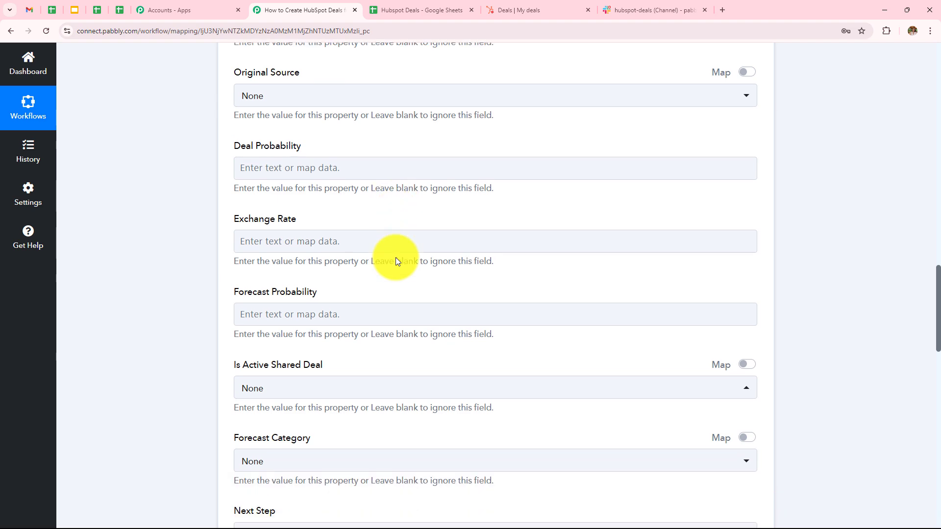
{"action": "scroll", "coordinate": [397, 262], "scroll_direction": "up", "scroll_amount": 16}
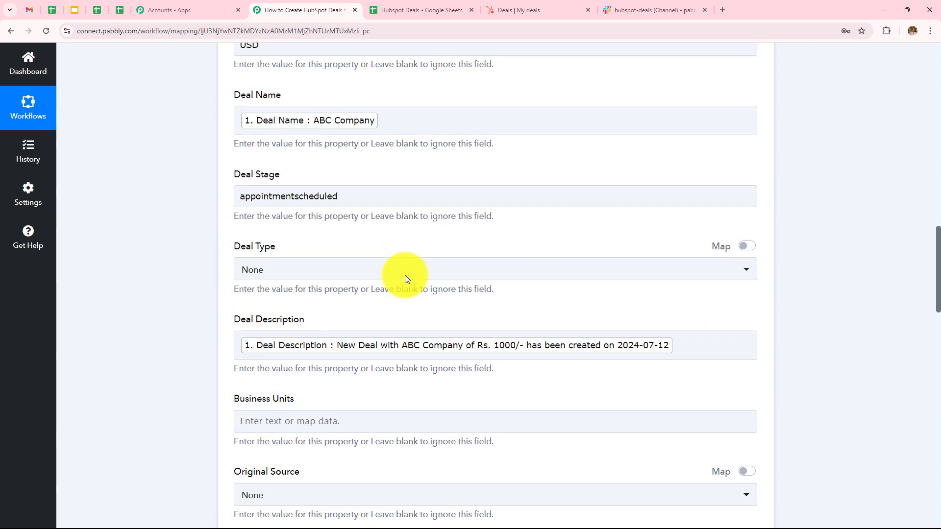
{"action": "scroll", "coordinate": [550, 275], "scroll_direction": "up", "scroll_amount": 1}
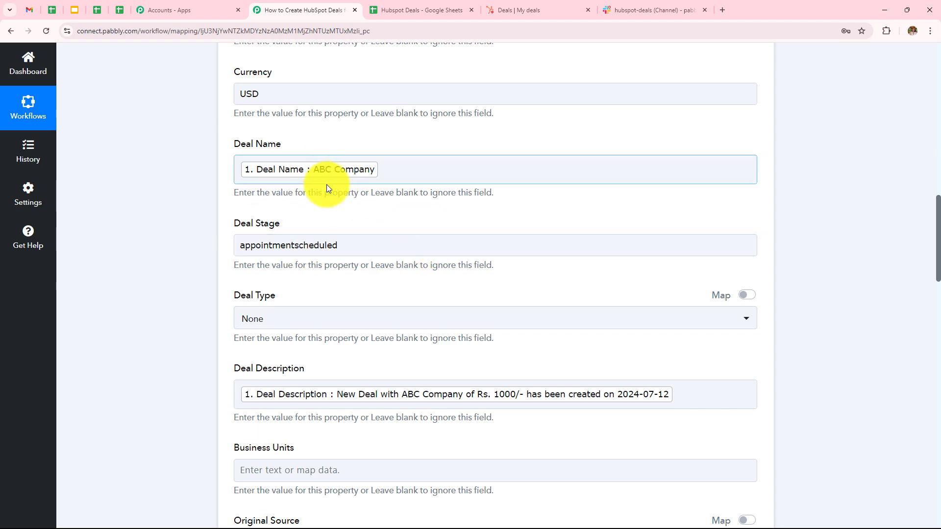
{"action": "scroll", "coordinate": [534, 225], "scroll_direction": "down", "scroll_amount": 15}
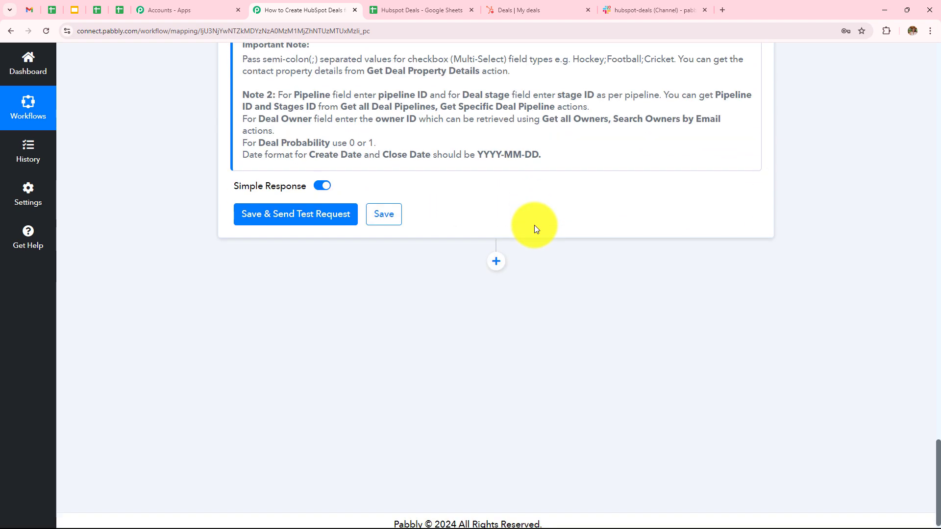
- Test the deal step and review the response: ABC Company, amount 1000, USD, appointmentscheduled
{"action": "left_click", "coordinate": [295, 214]}
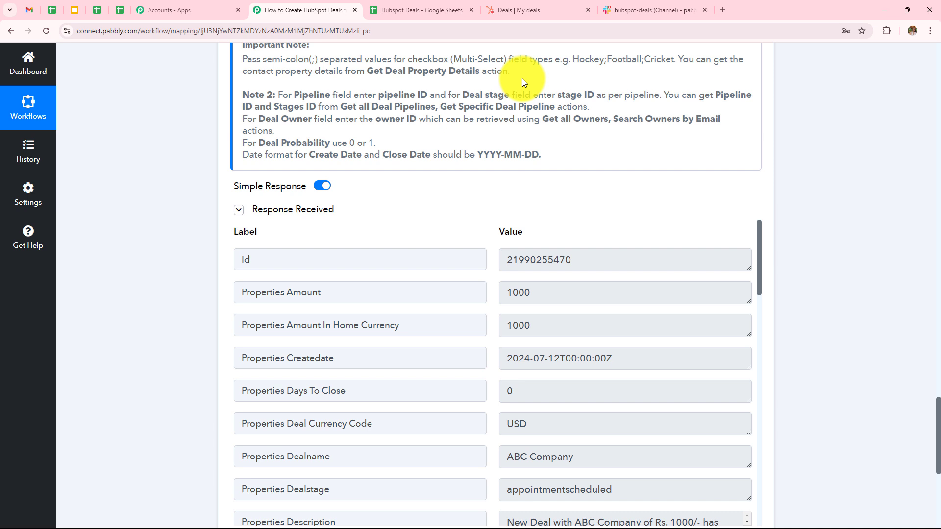
{"action": "scroll", "coordinate": [529, 132], "scroll_direction": "down", "scroll_amount": 1}
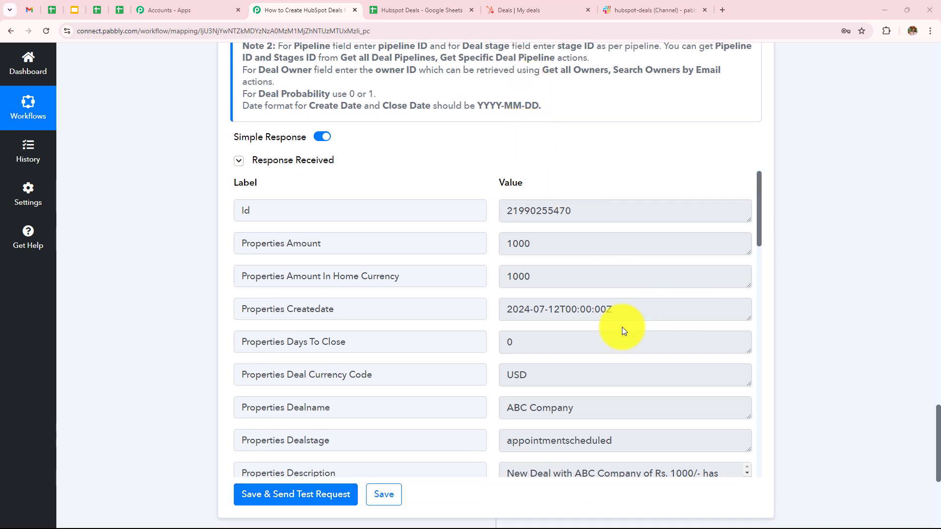
{"action": "scroll", "coordinate": [569, 268], "scroll_direction": "up", "scroll_amount": 3}
{"action": "scroll", "coordinate": [569, 269], "scroll_direction": "down", "scroll_amount": 4}
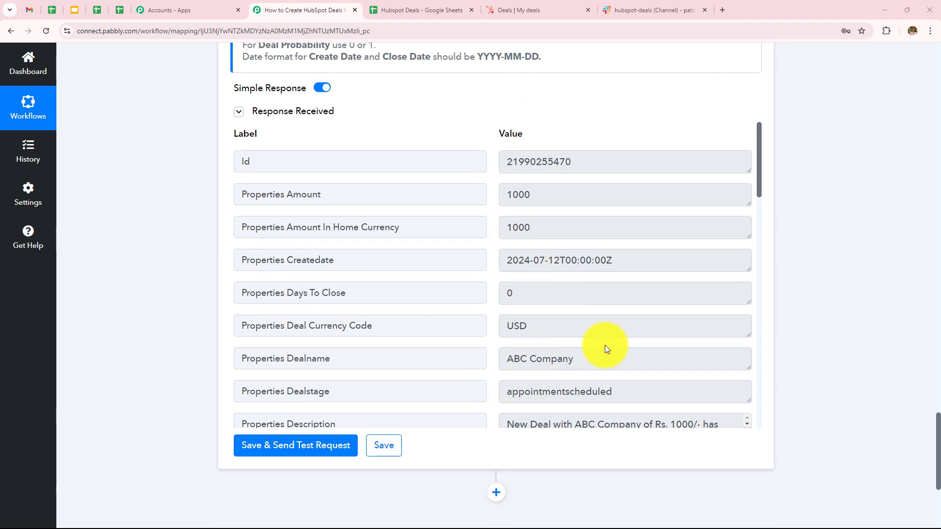
{"action": "scroll", "coordinate": [577, 245], "scroll_direction": "down", "scroll_amount": 4}
{"action": "scroll", "coordinate": [602, 268], "scroll_direction": "up", "scroll_amount": 3}
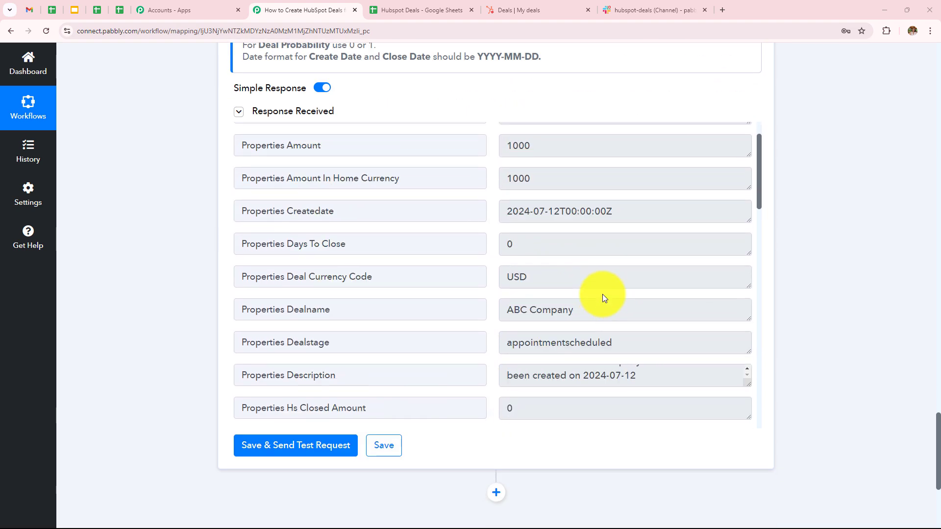
- Verify the HubSpot ABC Company deal shows $1,000, Appointment Scheduled and Medium priority, then return to Pabbly
{"action": "left_click", "coordinate": [517, 10]}
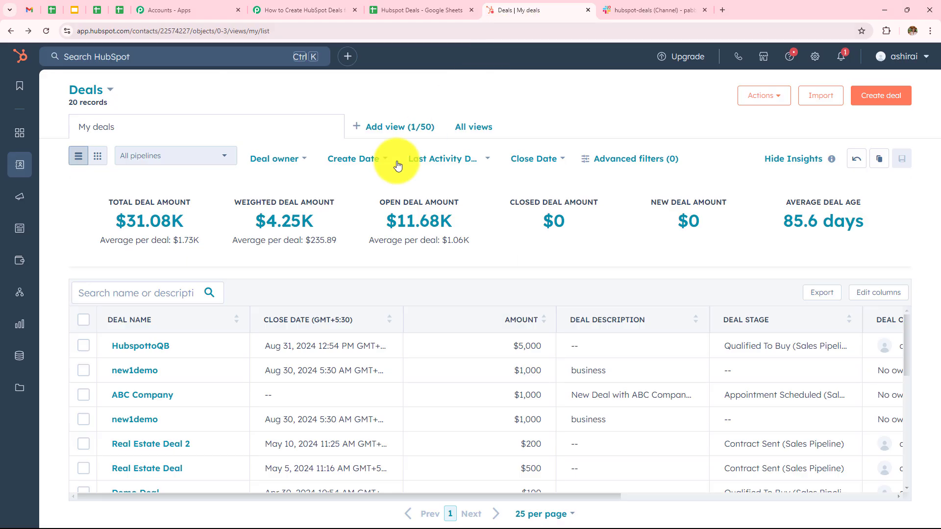
{"action": "scroll", "coordinate": [158, 415], "scroll_direction": "down", "scroll_amount": 2}
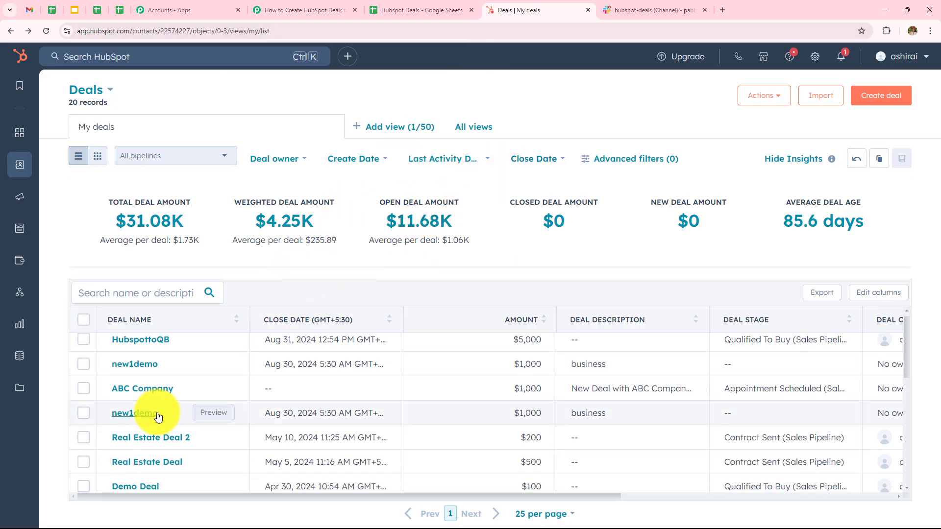
{"action": "scroll", "coordinate": [147, 409], "scroll_direction": "up", "scroll_amount": 2}
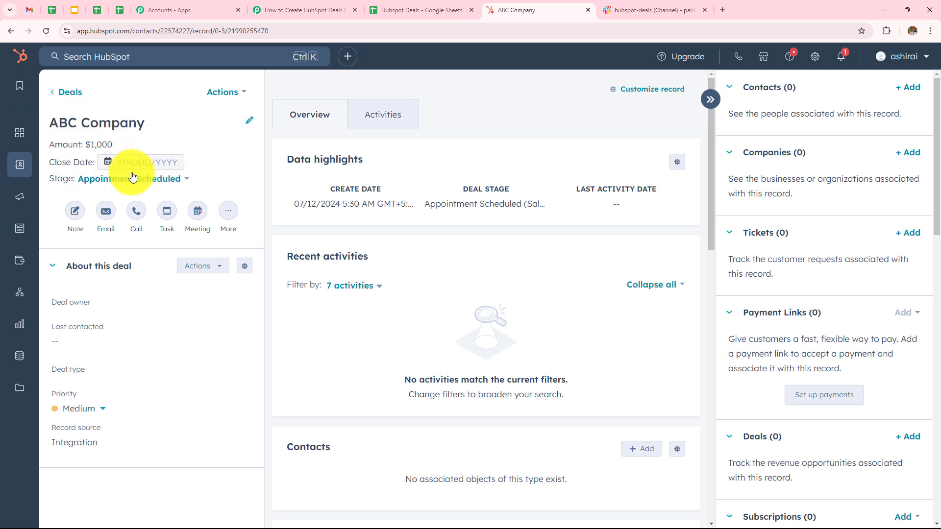
{"action": "left_click", "coordinate": [166, 180]}
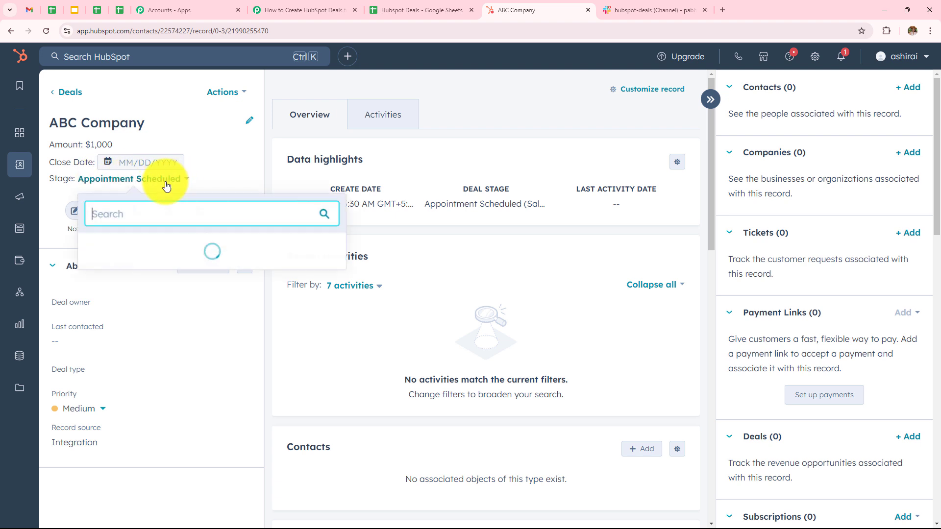
{"action": "left_click", "coordinate": [214, 149]}
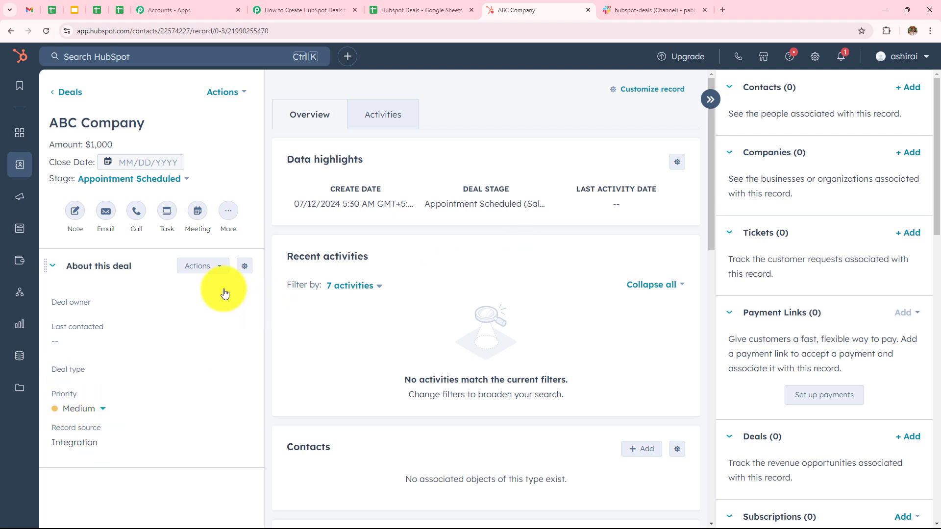
{"action": "left_click", "coordinate": [303, 10]}
{"action": "scroll", "coordinate": [827, 338], "scroll_direction": "up", "scroll_amount": 1}
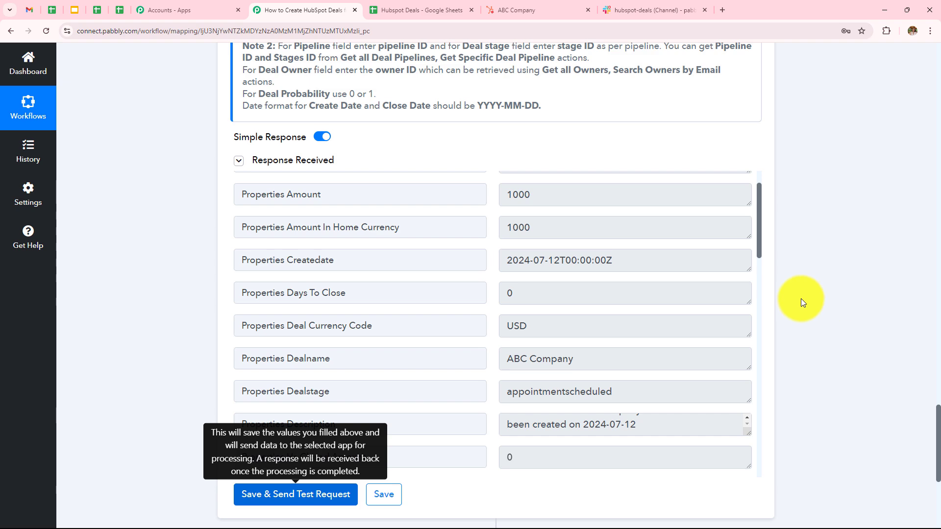
- Add a Slack Send Channel Message step after the HubSpot deal step and begin connecting an account
{"action": "scroll", "coordinate": [801, 298], "scroll_direction": "down", "scroll_amount": 3}
{"action": "left_click", "coordinate": [496, 398]}
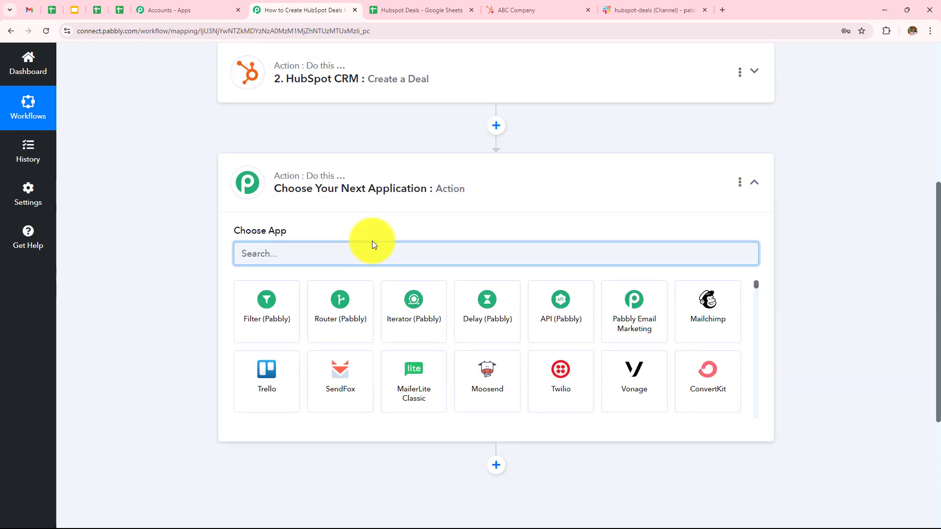
{"action": "type", "text": "Slack"}
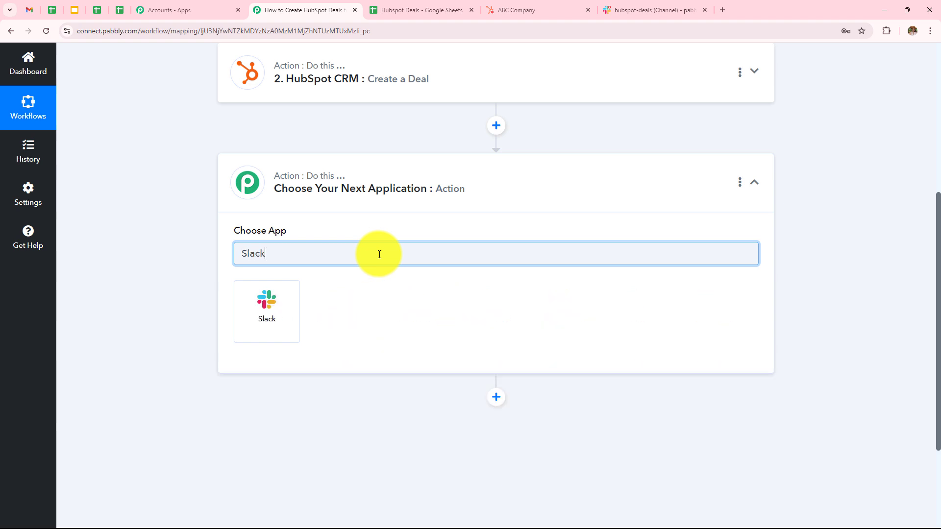
{"action": "left_click", "coordinate": [275, 328]}
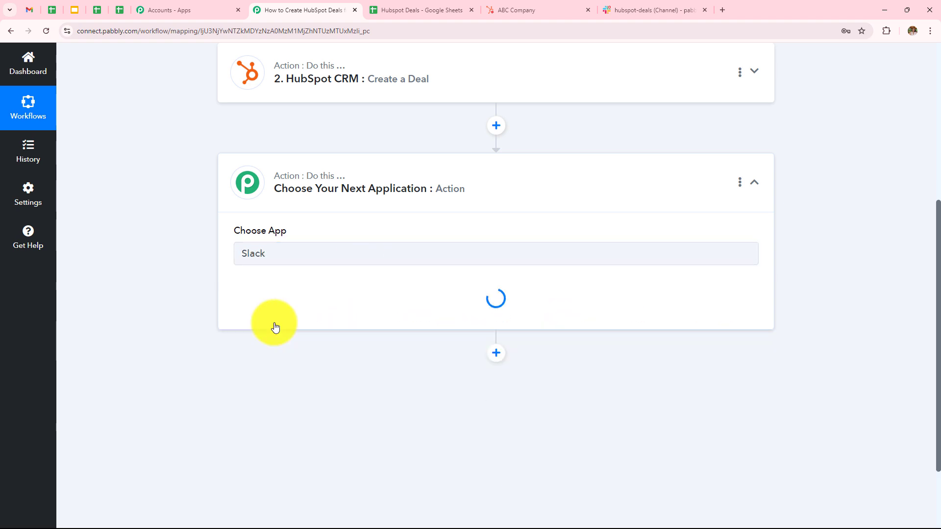
{"action": "left_click", "coordinate": [290, 302]}
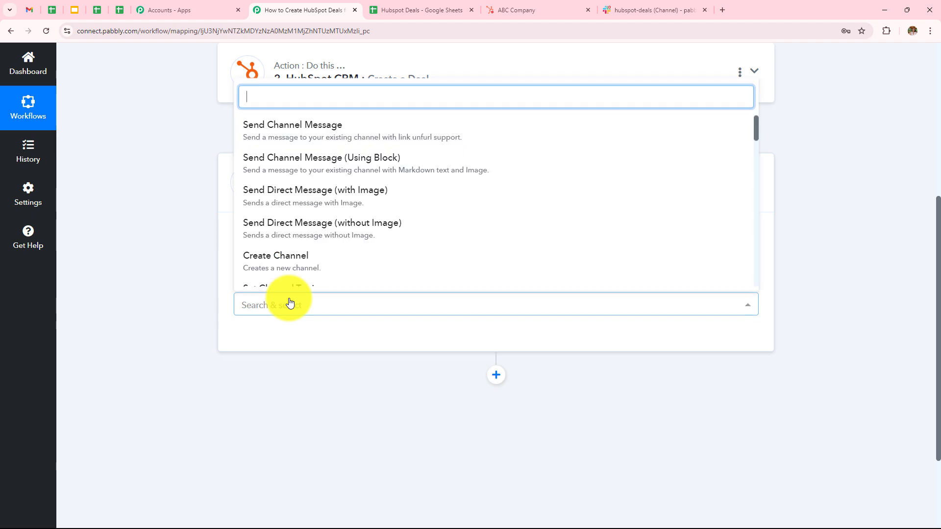
{"action": "left_click", "coordinate": [347, 130]}
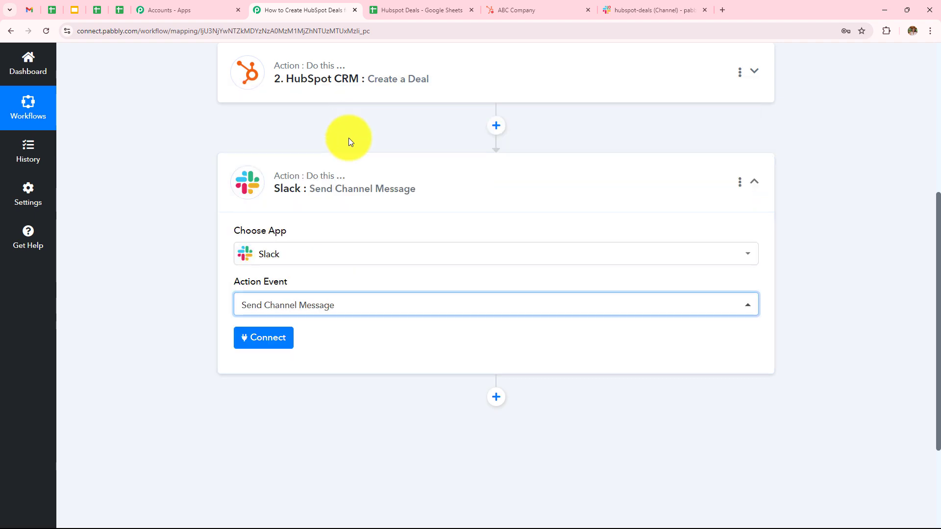
{"action": "left_click", "coordinate": [275, 341]}
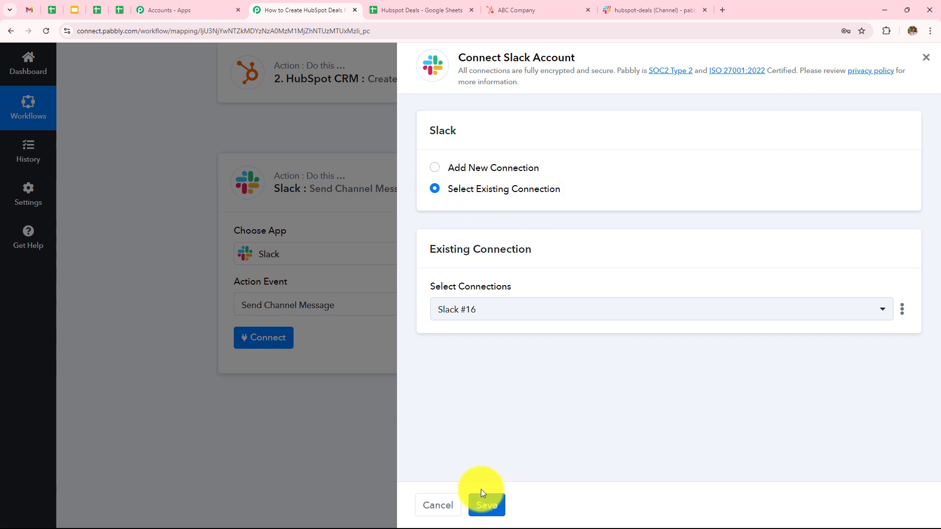
- Create a new Slack connection and authorize Pabbly Connect for the Slack workspace
{"action": "left_click", "coordinate": [435, 167]}
{"action": "left_click", "coordinate": [474, 335]}
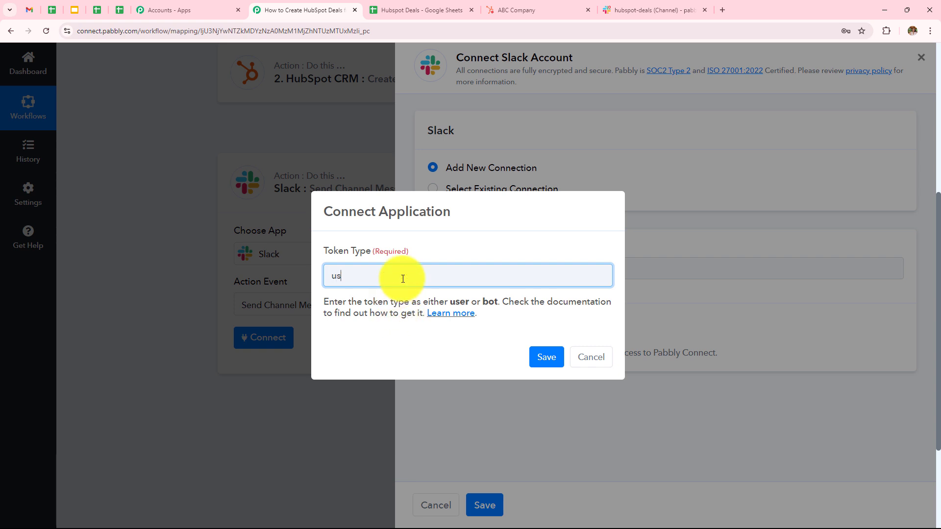
{"action": "left_click", "coordinate": [545, 356]}
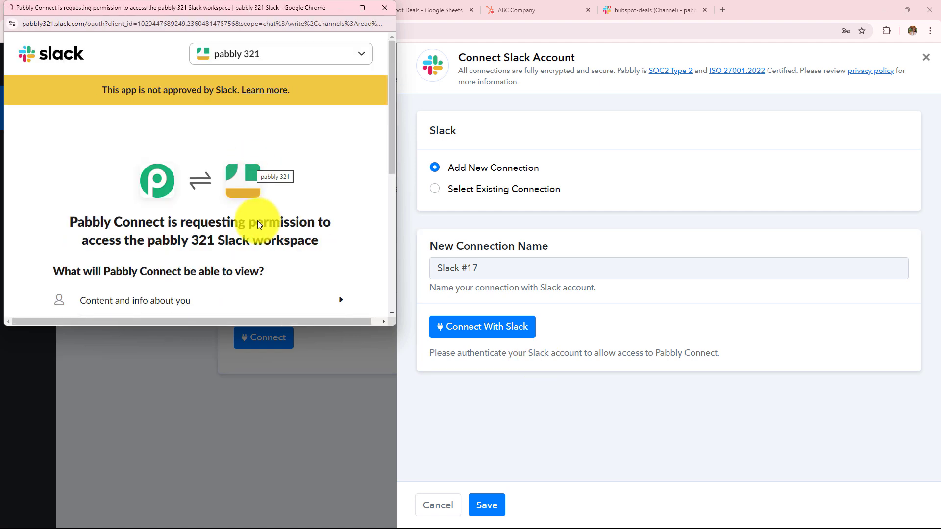
{"action": "scroll", "coordinate": [268, 231], "scroll_direction": "down", "scroll_amount": 5}
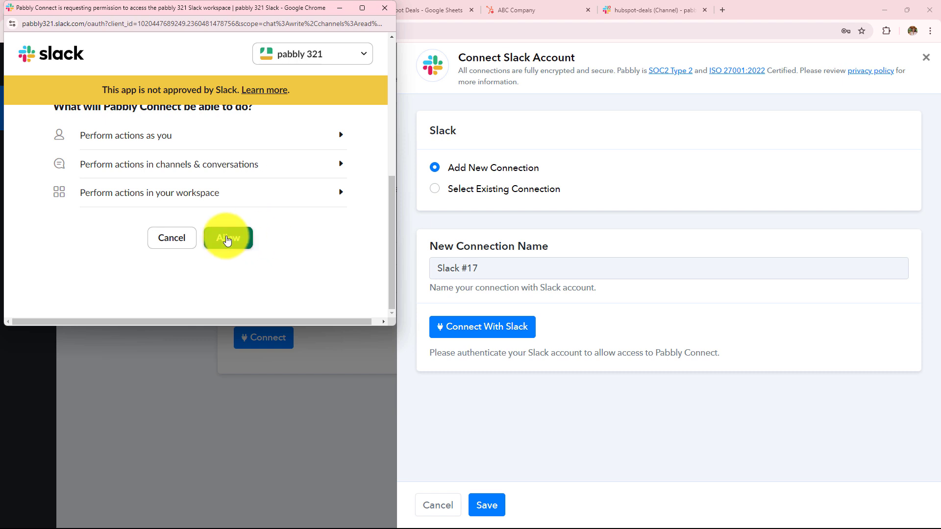
{"action": "left_click", "coordinate": [227, 248]}
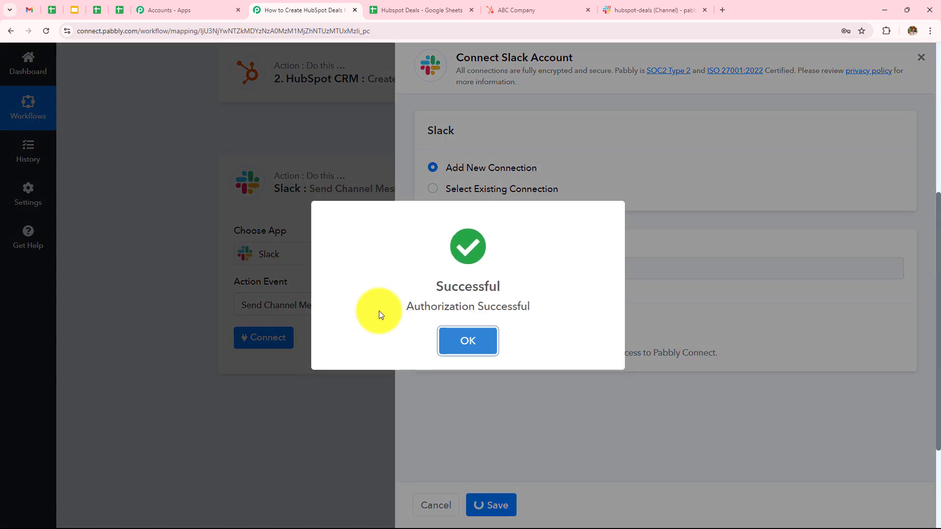
{"action": "left_click", "coordinate": [467, 342]}
- Check the hubspot-deals channel in Slack, then choose hubspot-deals as the step's Channel
{"action": "scroll", "coordinate": [169, 226], "scroll_direction": "down", "scroll_amount": 3}
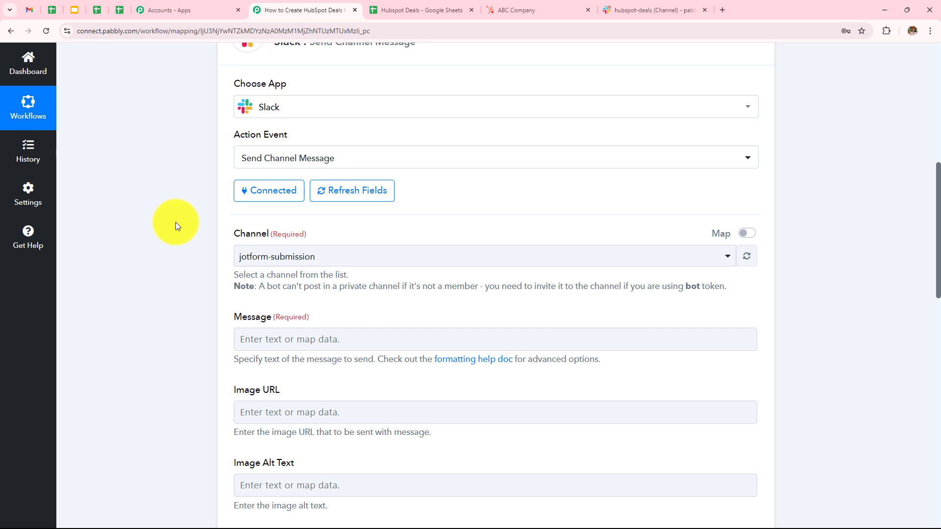
{"action": "scroll", "coordinate": [325, 298], "scroll_direction": "down", "scroll_amount": 2}
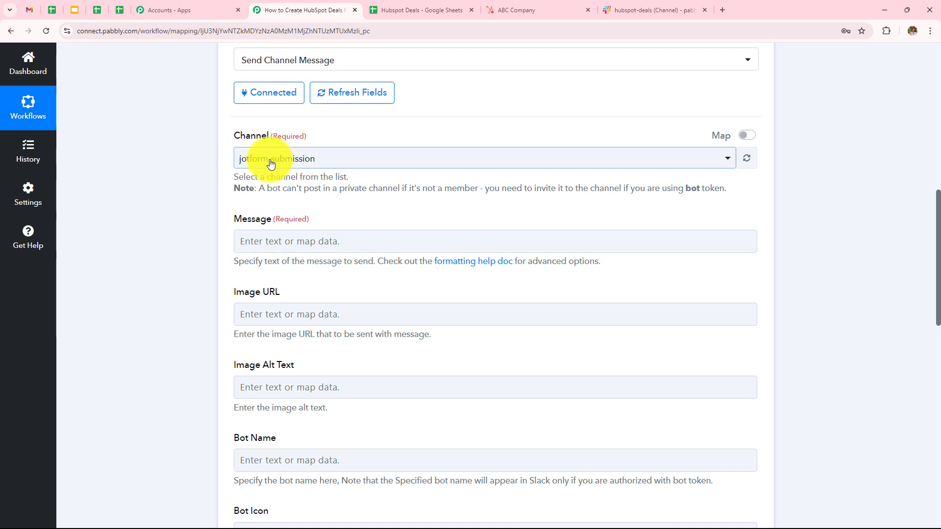
{"action": "left_click", "coordinate": [632, 10]}
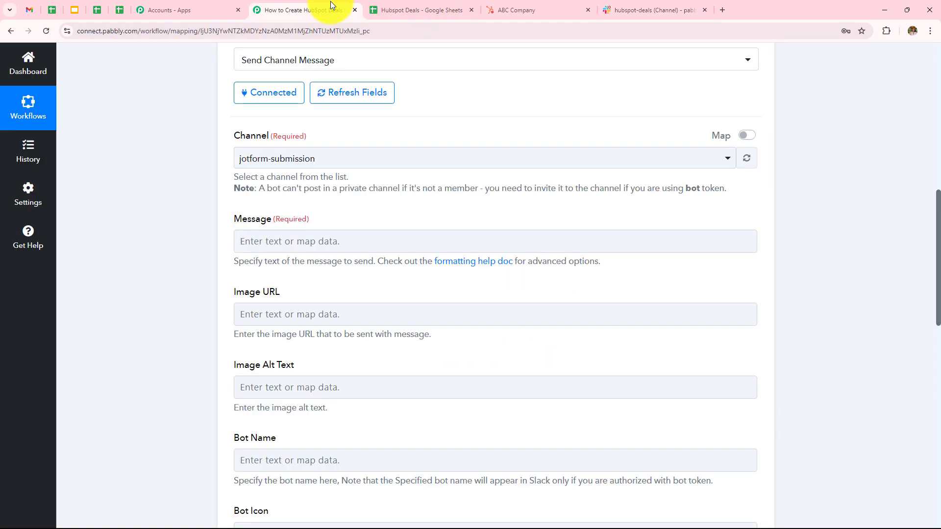
{"action": "left_click", "coordinate": [324, 10]}
{"action": "left_click", "coordinate": [390, 164]}
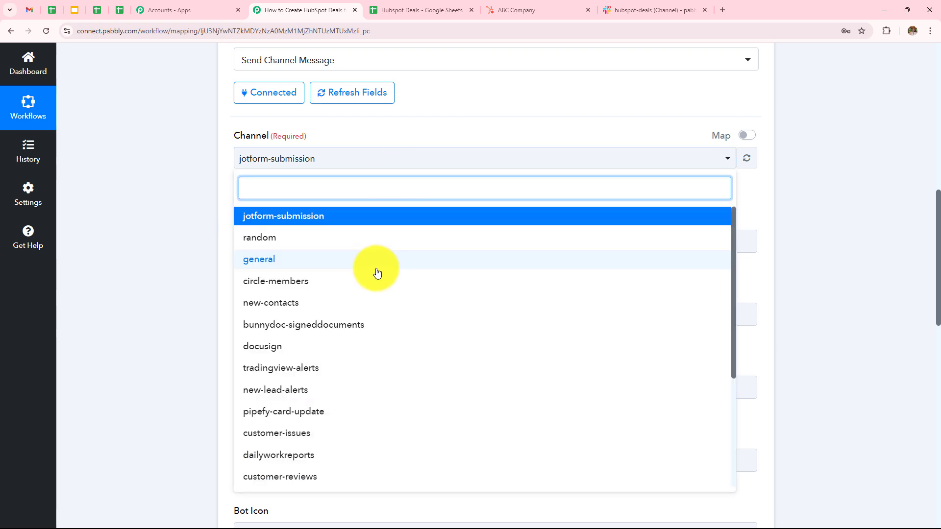
{"action": "scroll", "coordinate": [377, 273], "scroll_direction": "down", "scroll_amount": 4}
{"action": "scroll", "coordinate": [377, 273], "scroll_direction": "down", "scroll_amount": 3}
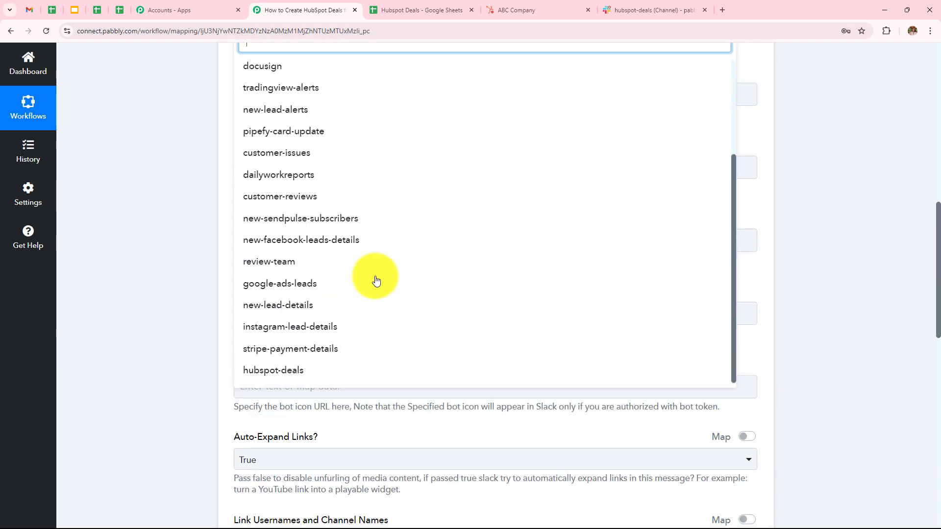
{"action": "left_click", "coordinate": [289, 475]}
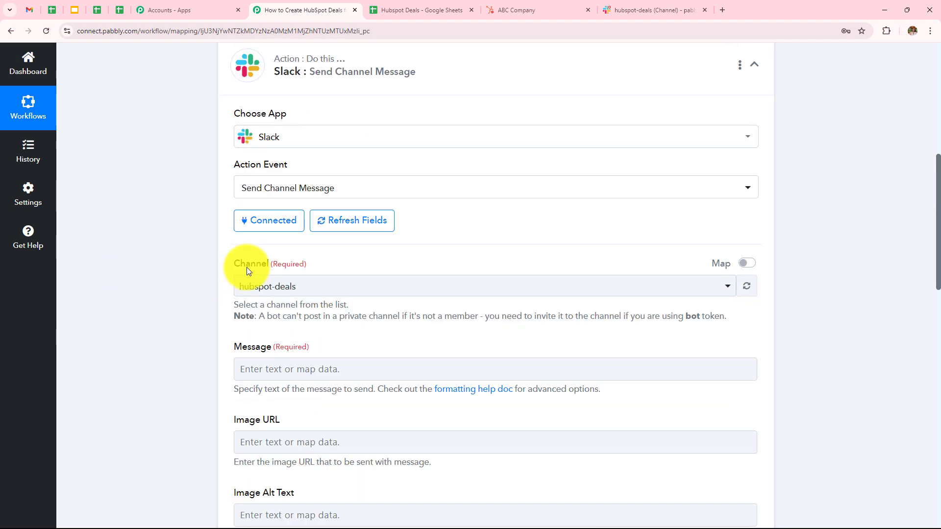
{"action": "scroll", "coordinate": [246, 266], "scroll_direction": "down", "scroll_amount": 3}
{"action": "left_click", "coordinate": [330, 221]}
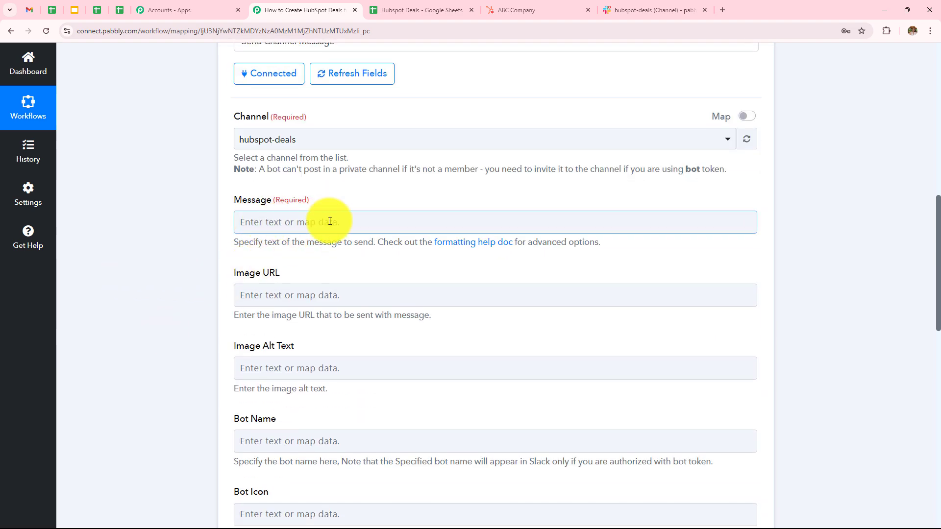
- Type 'Hello Team' and 'We have created a new deal on Hubspot.' on separate lines of Message
{"action": "left_click", "coordinate": [297, 221]}
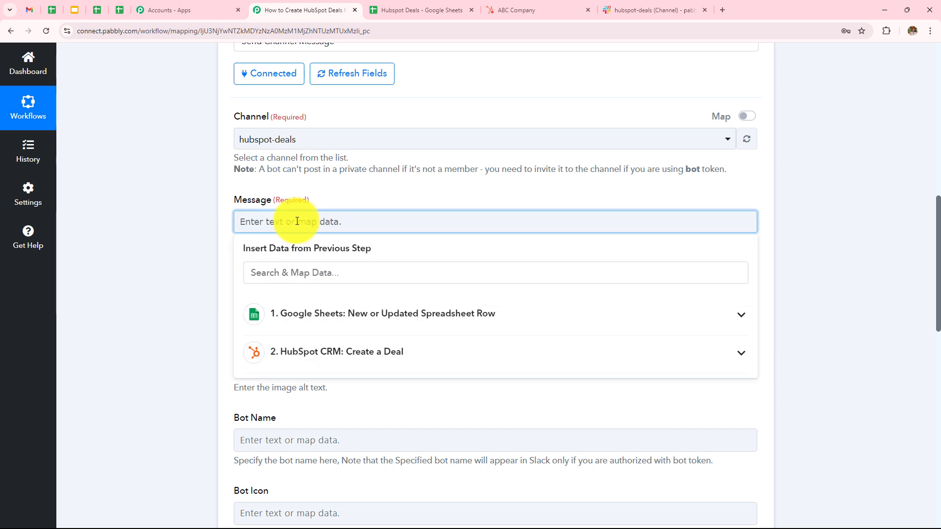
{"action": "type", "text": "Hello Team"}
{"action": "key", "text": "Return"}
{"action": "type", "text": "We have cre"}
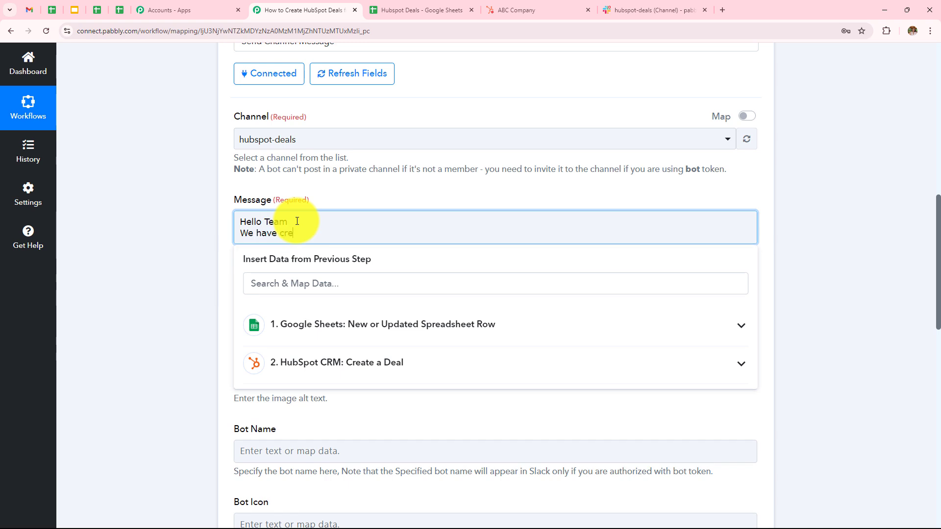
{"action": "type", "text": "ated a new deal on Hubspot."}
{"action": "key", "text": "Return"}
{"action": "type", "text": "Here are the details:"}
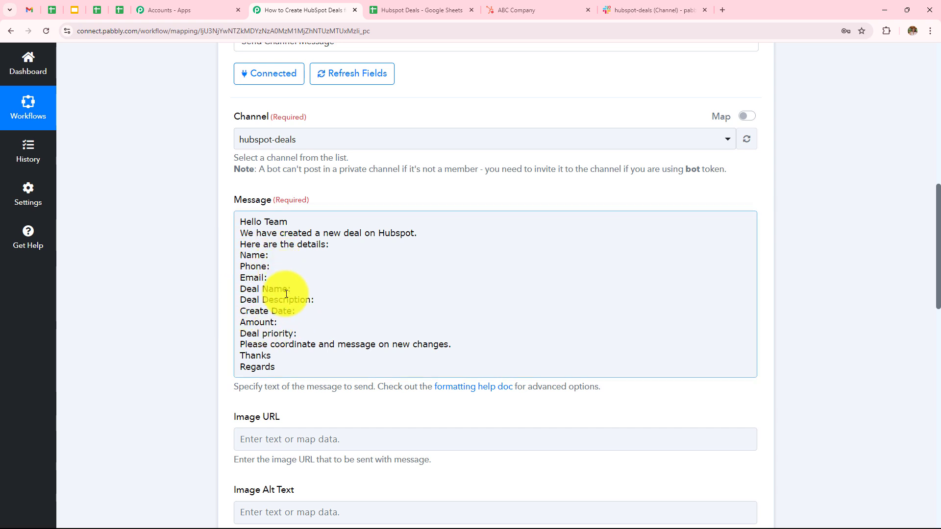
- Map the sheet row's Name, Phone and Email values after their labels in the message
{"action": "left_click", "coordinate": [286, 258]}
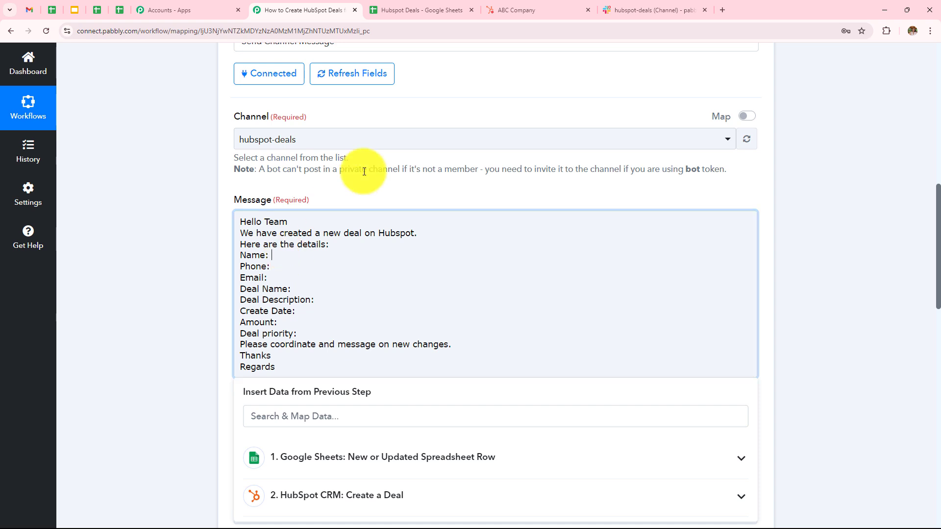
{"action": "scroll", "coordinate": [384, 178], "scroll_direction": "down", "scroll_amount": 2}
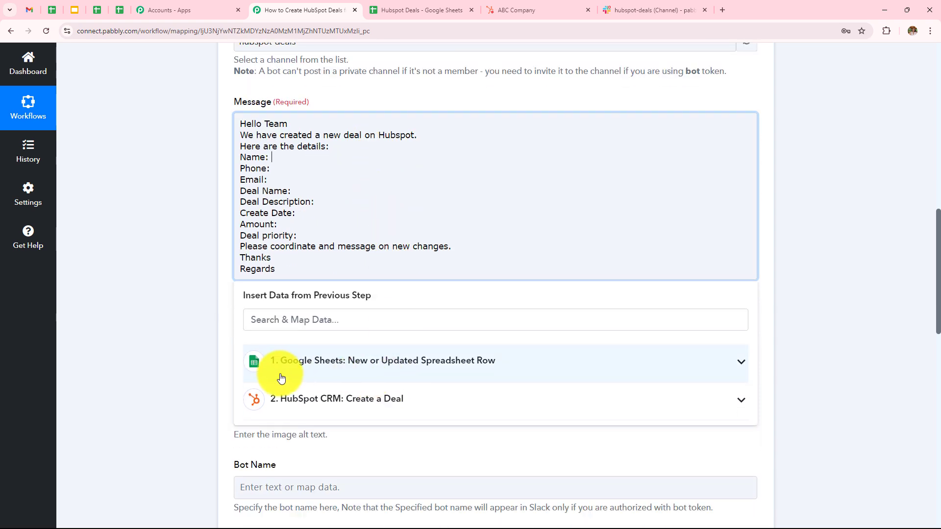
{"action": "left_click", "coordinate": [300, 374]}
{"action": "scroll", "coordinate": [322, 337], "scroll_direction": "down", "scroll_amount": 3}
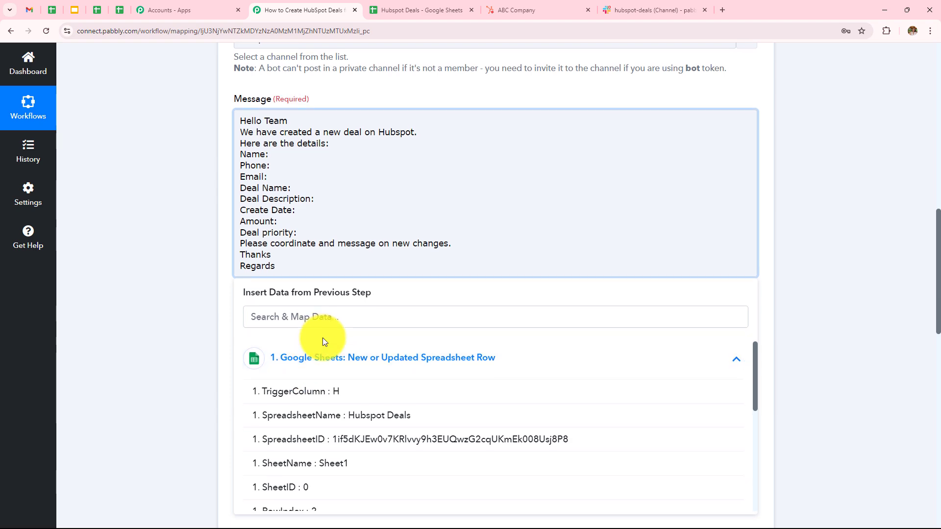
{"action": "left_click", "coordinate": [325, 415]}
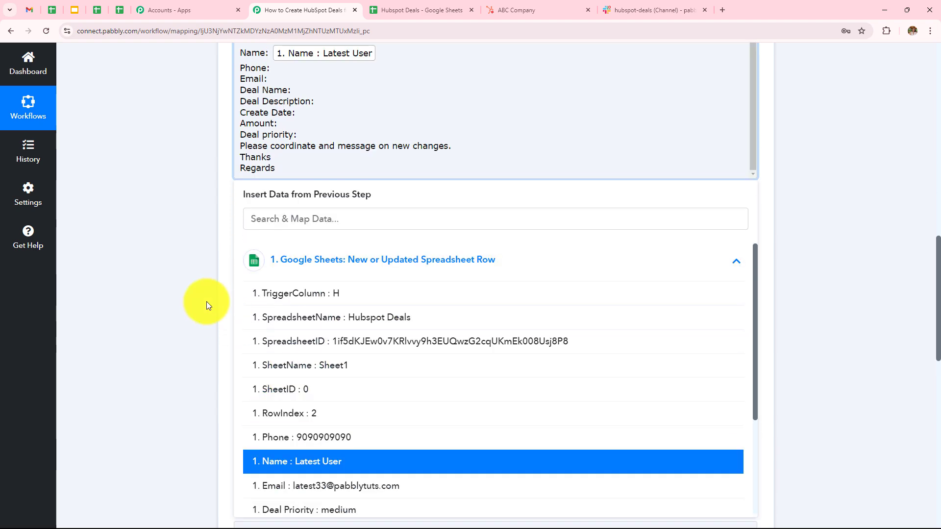
{"action": "left_click", "coordinate": [272, 70]}
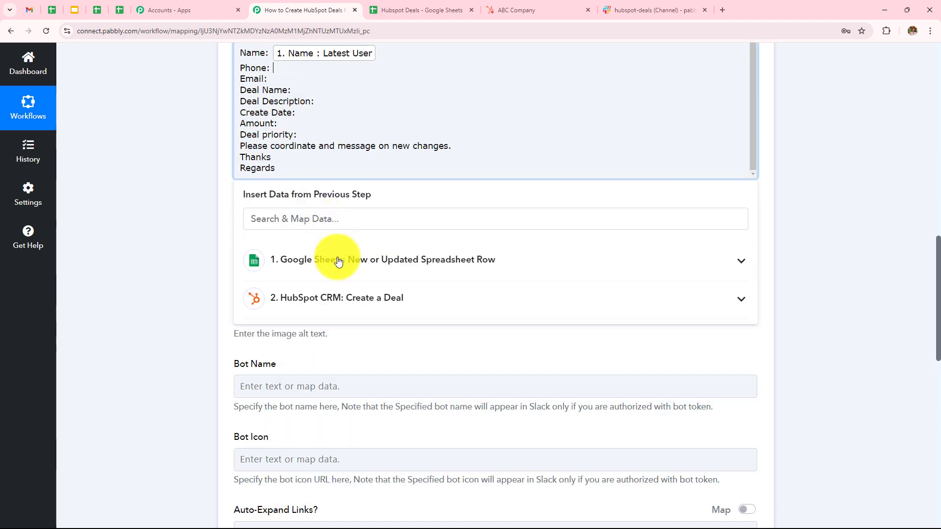
{"action": "left_click", "coordinate": [336, 260]}
{"action": "left_click", "coordinate": [353, 437]}
{"action": "left_click", "coordinate": [292, 83]}
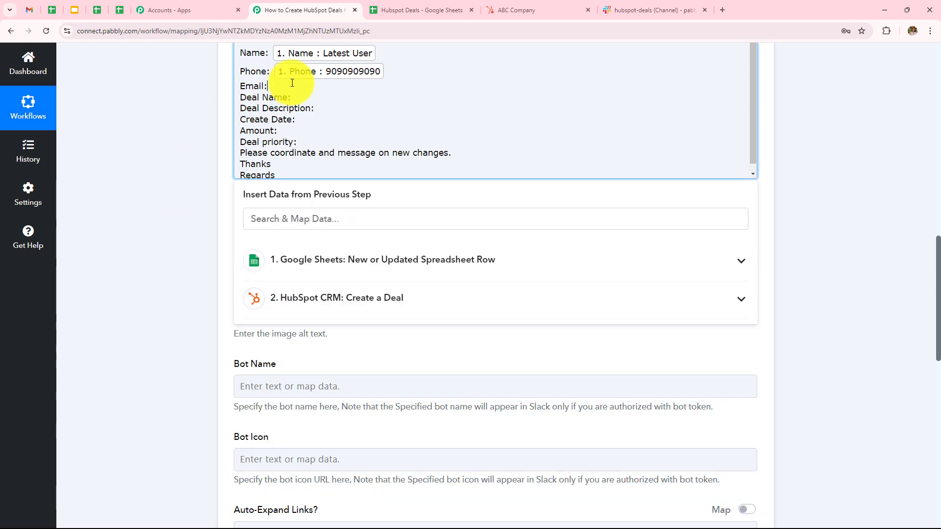
{"action": "left_click", "coordinate": [315, 262]}
{"action": "left_click", "coordinate": [334, 340]}
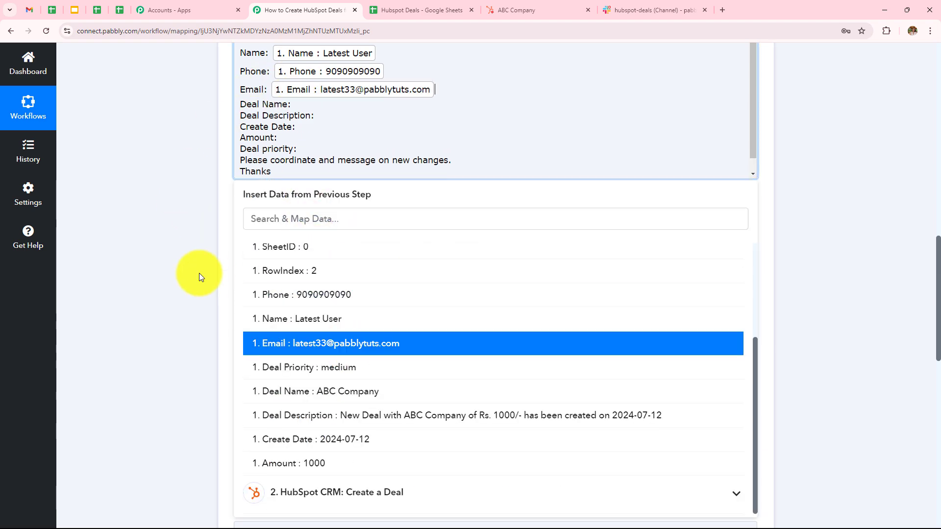
- Map the row's Deal Name, Deal Description and Create Date values into the message
{"action": "left_click", "coordinate": [311, 104]}
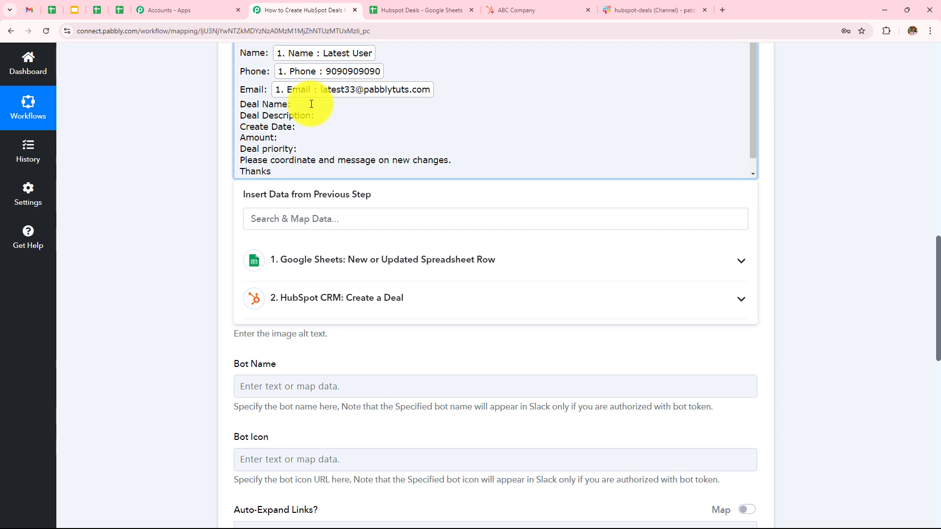
{"action": "left_click", "coordinate": [438, 261]}
{"action": "scroll", "coordinate": [386, 358], "scroll_direction": "down", "scroll_amount": 2}
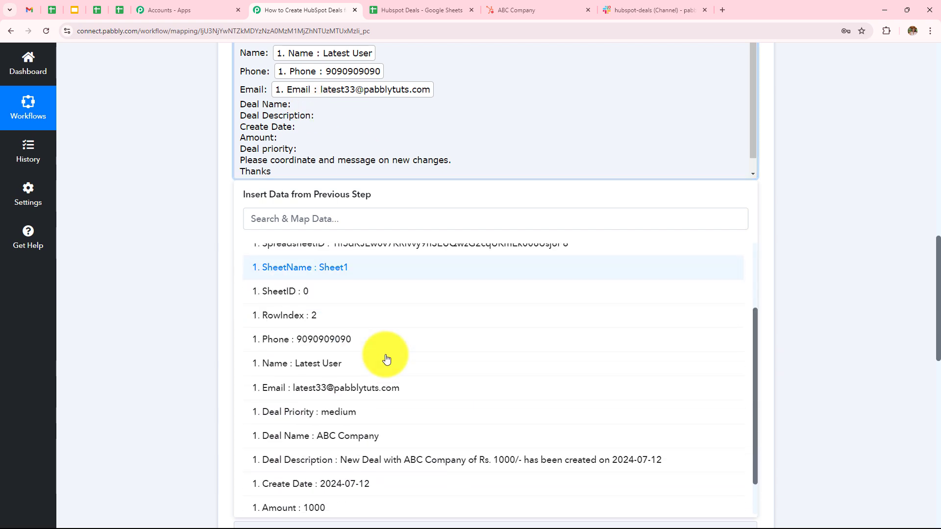
{"action": "left_click", "coordinate": [343, 436]}
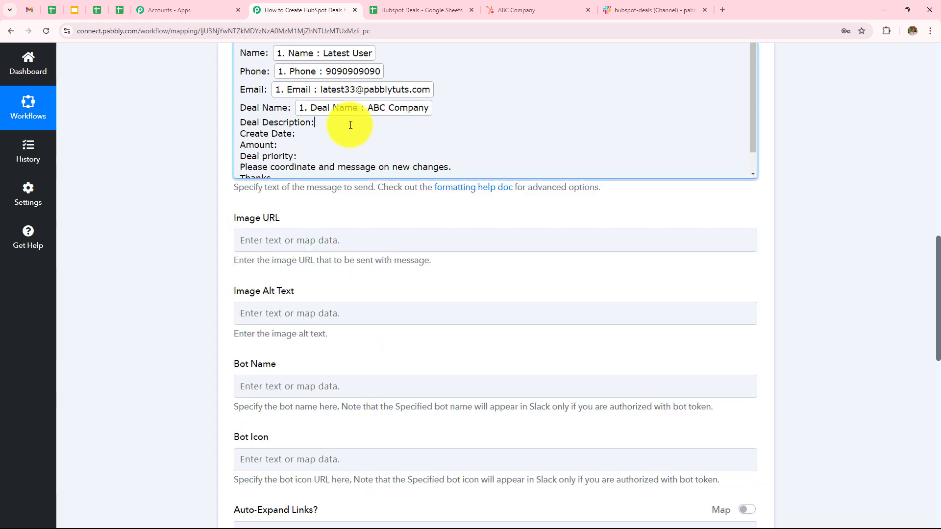
{"action": "left_click", "coordinate": [350, 125]}
{"action": "left_click", "coordinate": [384, 264]}
{"action": "scroll", "coordinate": [393, 403], "scroll_direction": "down", "scroll_amount": 3}
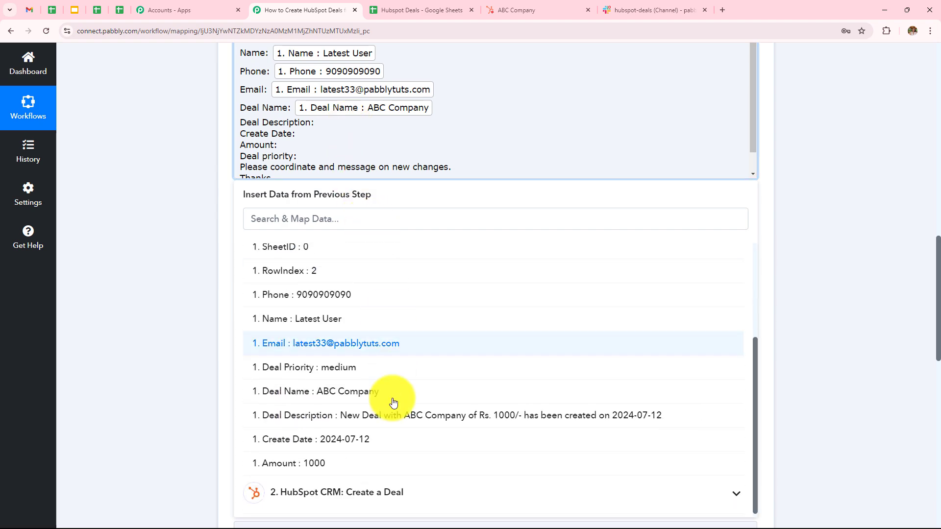
{"action": "left_click", "coordinate": [394, 414]}
{"action": "left_click", "coordinate": [302, 152]}
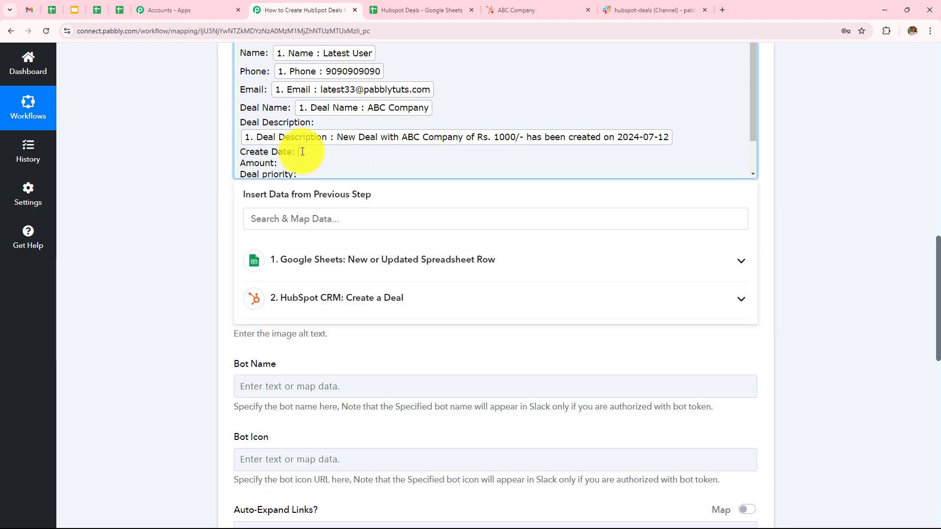
{"action": "left_click", "coordinate": [332, 265]}
{"action": "scroll", "coordinate": [336, 287], "scroll_direction": "down", "scroll_amount": 3}
{"action": "left_click", "coordinate": [354, 379]}
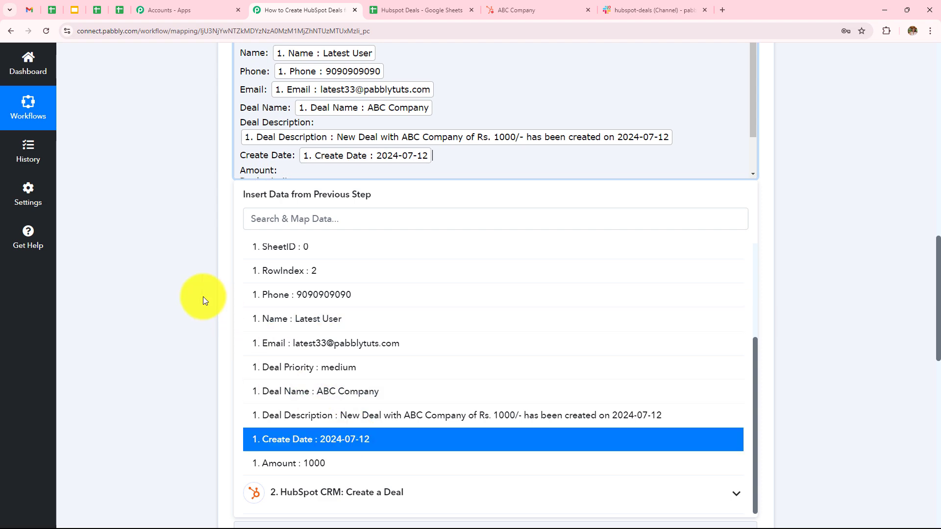
- Insert the row's Amount and Deal Priority values after their labels in the message
{"action": "left_click", "coordinate": [285, 172]}
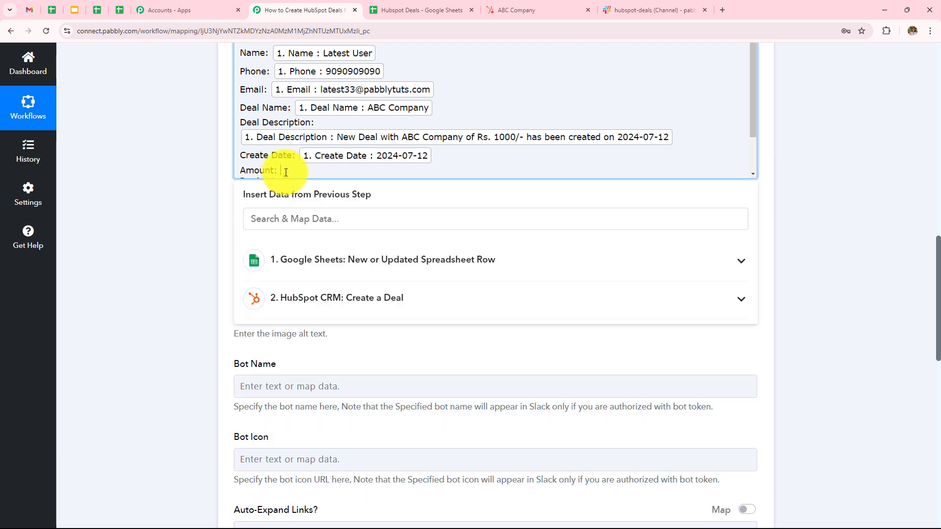
{"action": "left_click", "coordinate": [304, 260]}
{"action": "left_click", "coordinate": [274, 460]}
{"action": "scroll", "coordinate": [284, 202], "scroll_direction": "up", "scroll_amount": 1}
{"action": "left_click", "coordinate": [321, 185]}
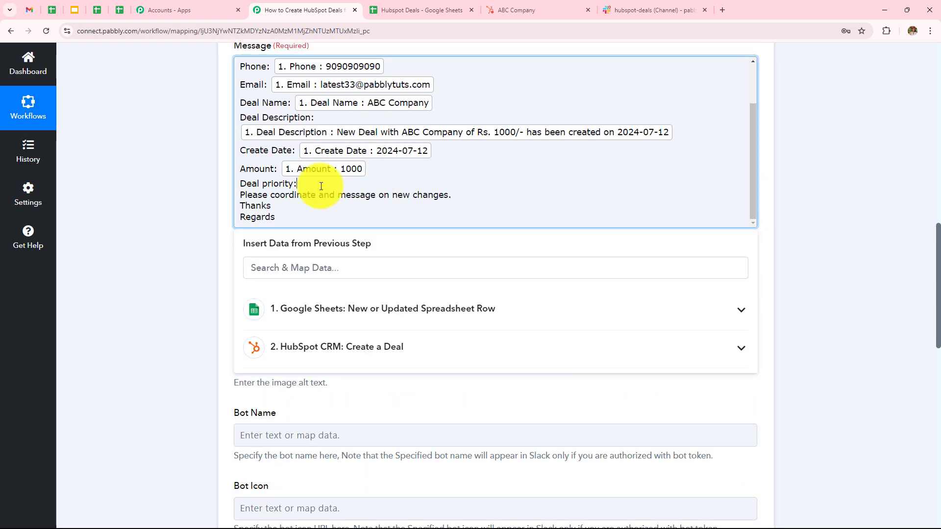
{"action": "left_click", "coordinate": [351, 316]}
{"action": "scroll", "coordinate": [364, 294], "scroll_direction": "down", "scroll_amount": 2}
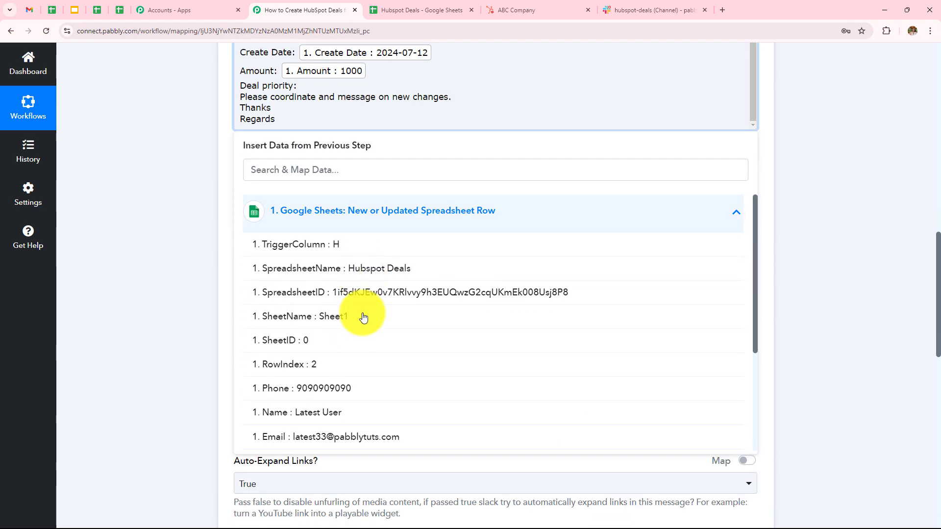
{"action": "left_click", "coordinate": [362, 461]}
{"action": "scroll", "coordinate": [336, 301], "scroll_direction": "up", "scroll_amount": 2}
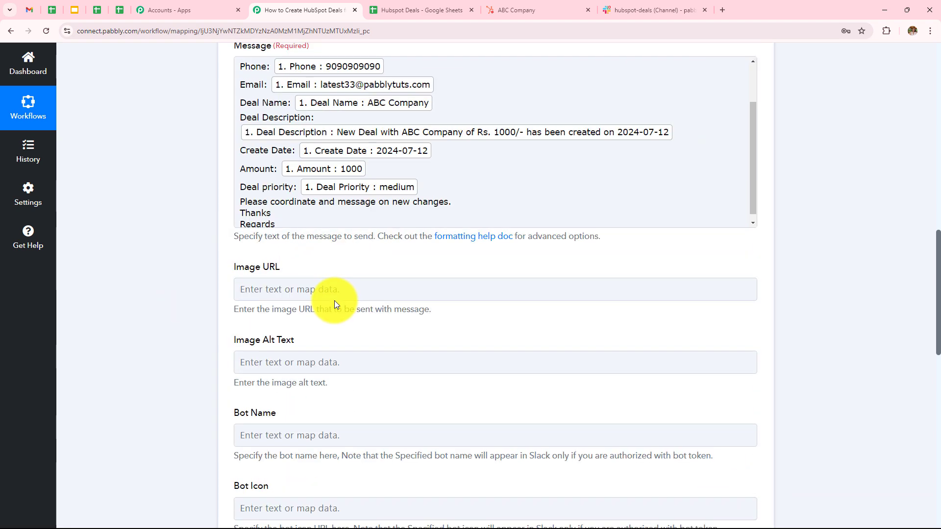
- Finish the 'Hello Team' message text and review the Slack step's fields
{"action": "left_click", "coordinate": [840, 172]}
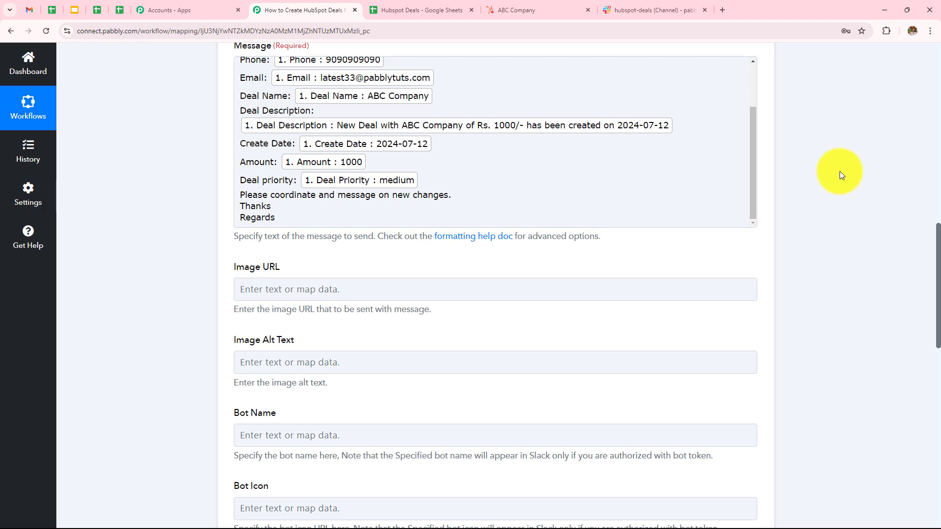
{"action": "scroll", "coordinate": [840, 171], "scroll_direction": "up", "scroll_amount": 2}
{"action": "scroll", "coordinate": [839, 172], "scroll_direction": "down", "scroll_amount": 1}
{"action": "scroll", "coordinate": [840, 172], "scroll_direction": "down", "scroll_amount": 4}
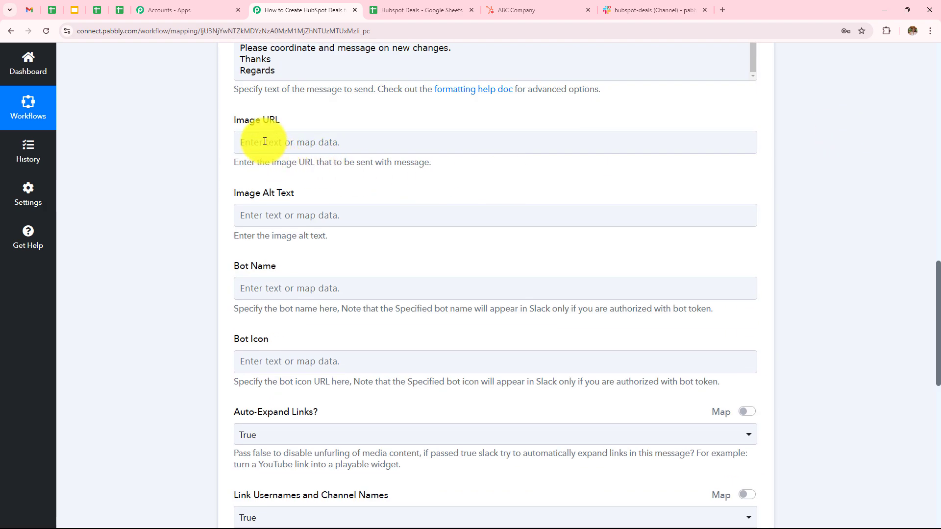
{"action": "left_click", "coordinate": [279, 213]}
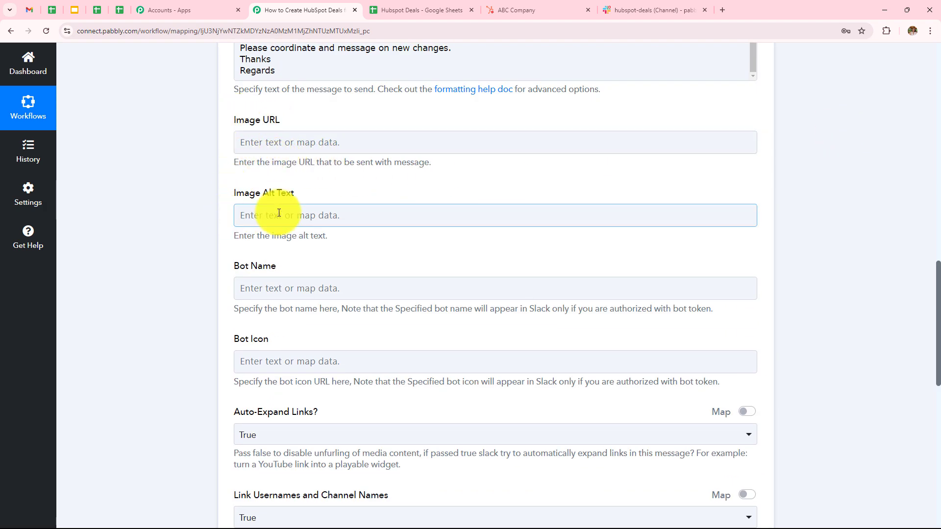
{"action": "scroll", "coordinate": [279, 213], "scroll_direction": "down", "scroll_amount": 3}
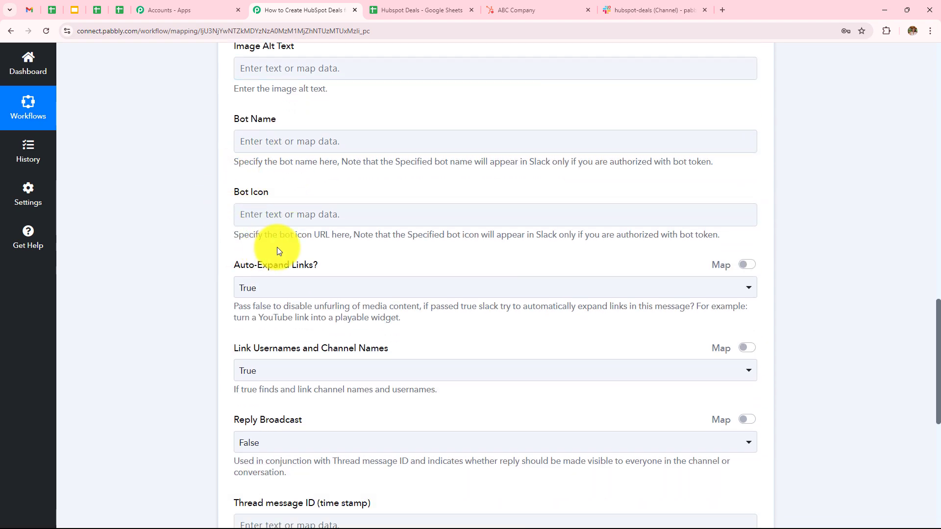
{"action": "scroll", "coordinate": [307, 259], "scroll_direction": "up", "scroll_amount": 2}
{"action": "scroll", "coordinate": [308, 260], "scroll_direction": "down", "scroll_amount": 6}
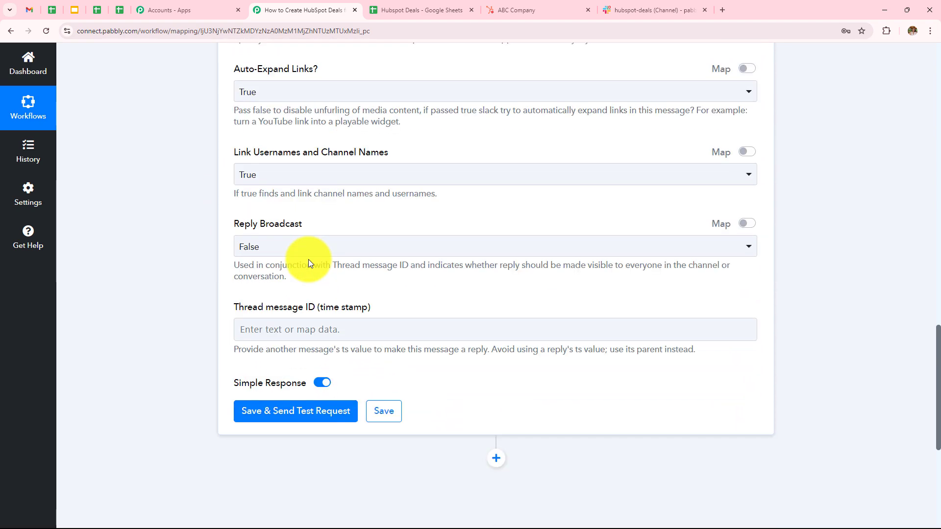
{"action": "scroll", "coordinate": [309, 263], "scroll_direction": "up", "scroll_amount": 1}
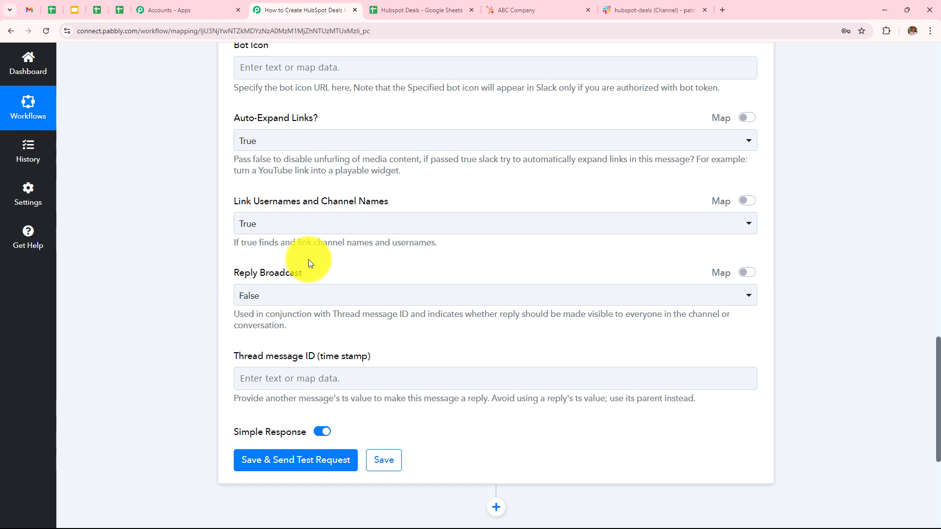
{"action": "scroll", "coordinate": [309, 263], "scroll_direction": "up", "scroll_amount": 2}
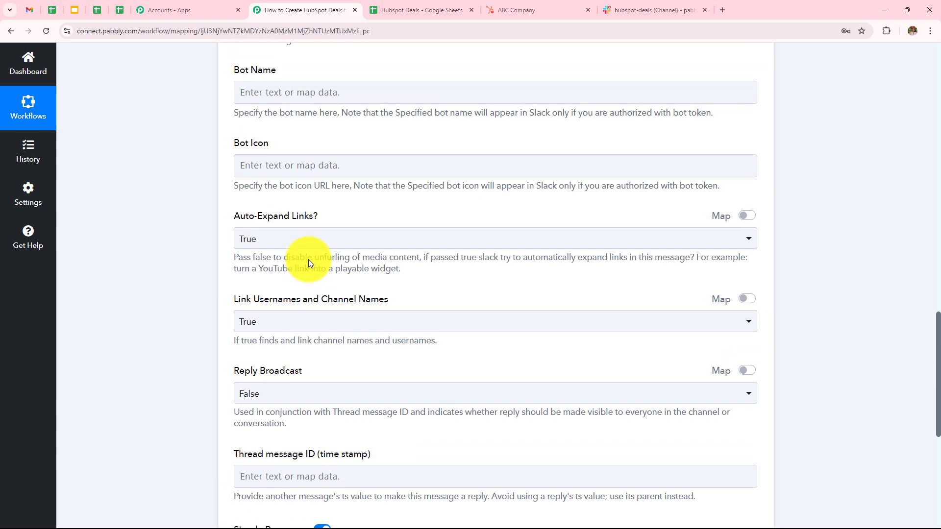
- Save the Slack step and send a test request, returning Ok 1 and the channel ID
{"action": "scroll", "coordinate": [323, 369], "scroll_direction": "down", "scroll_amount": 2}
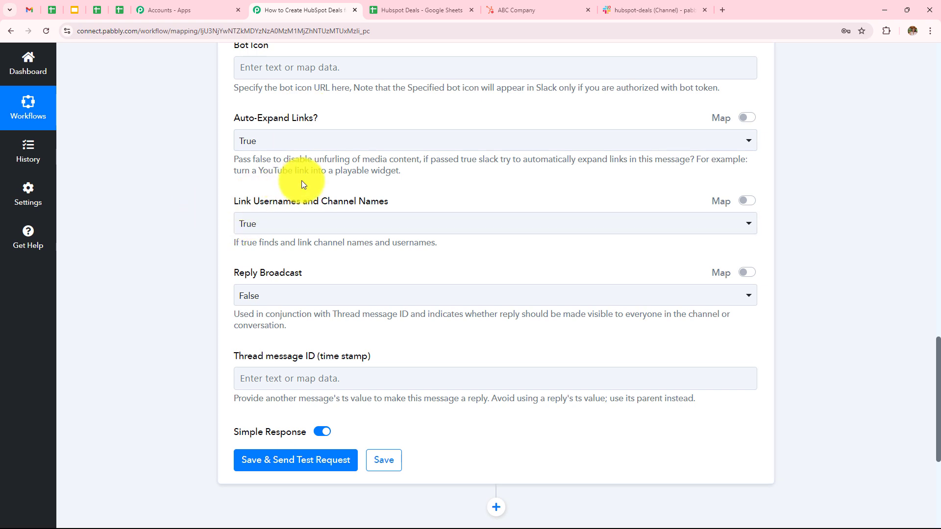
{"action": "scroll", "coordinate": [342, 265], "scroll_direction": "down", "scroll_amount": 2}
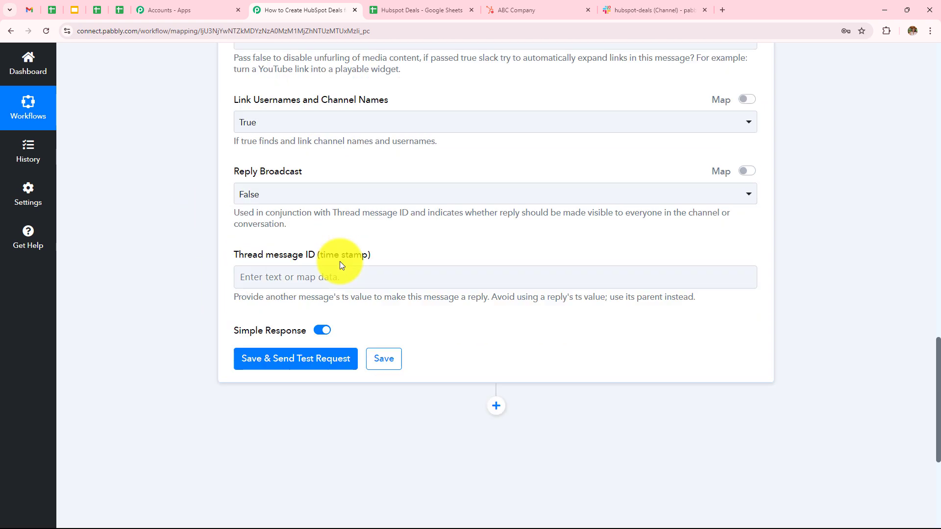
{"action": "scroll", "coordinate": [342, 265], "scroll_direction": "down", "scroll_amount": 1}
{"action": "scroll", "coordinate": [283, 199], "scroll_direction": "up", "scroll_amount": 7}
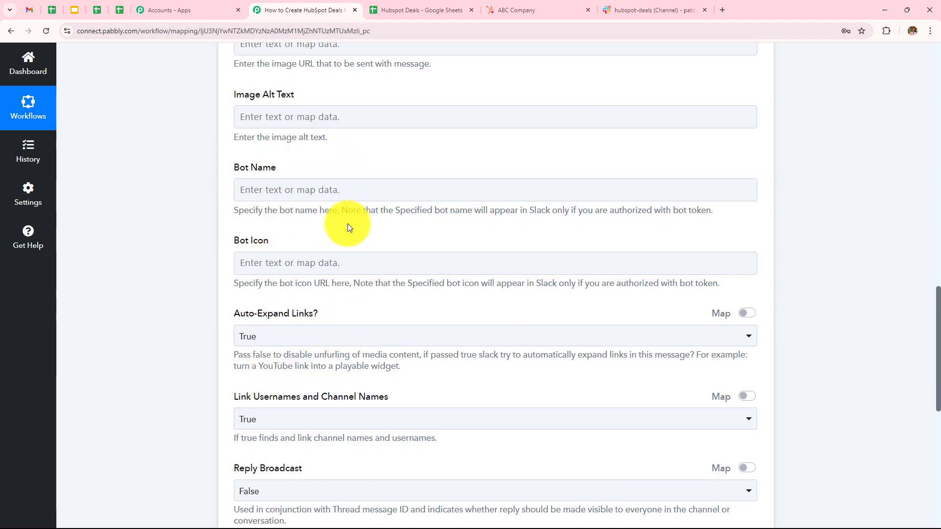
{"action": "scroll", "coordinate": [348, 224], "scroll_direction": "down", "scroll_amount": 7}
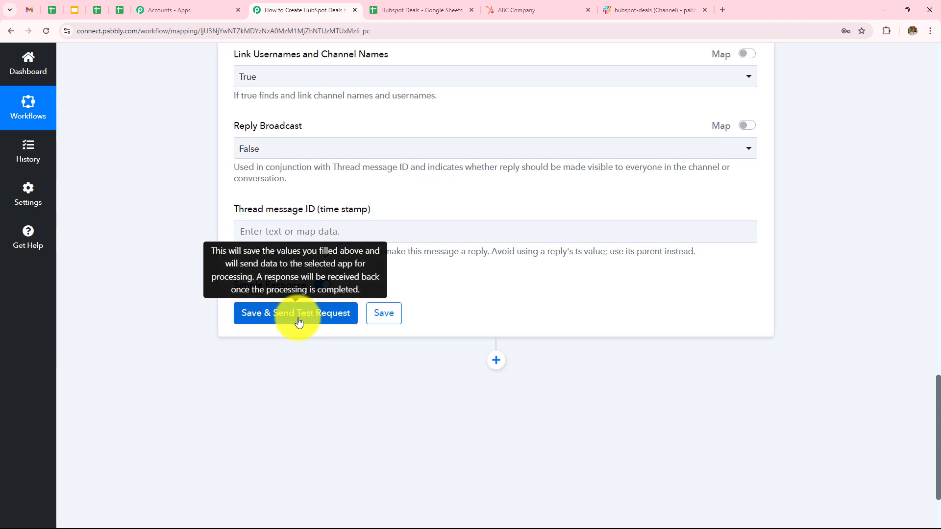
{"action": "left_click", "coordinate": [310, 318]}
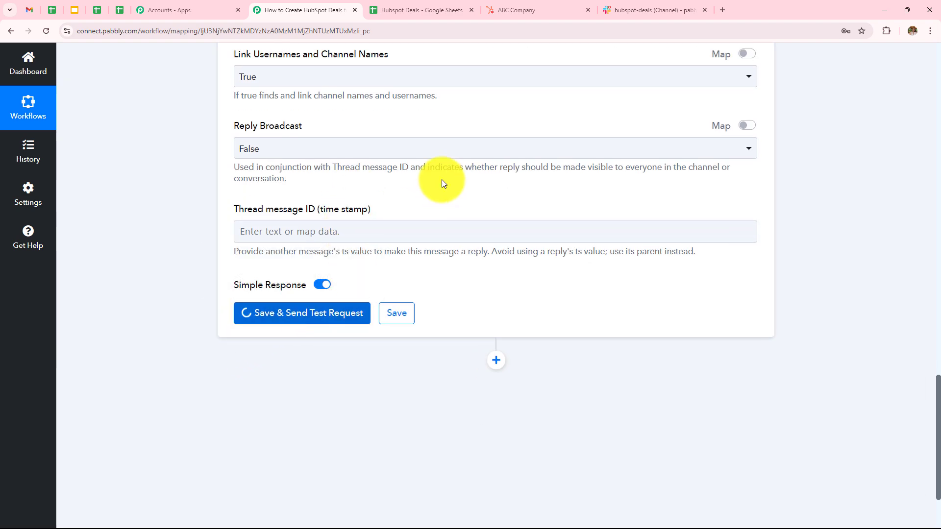
{"action": "scroll", "coordinate": [449, 163], "scroll_direction": "down", "scroll_amount": 3}
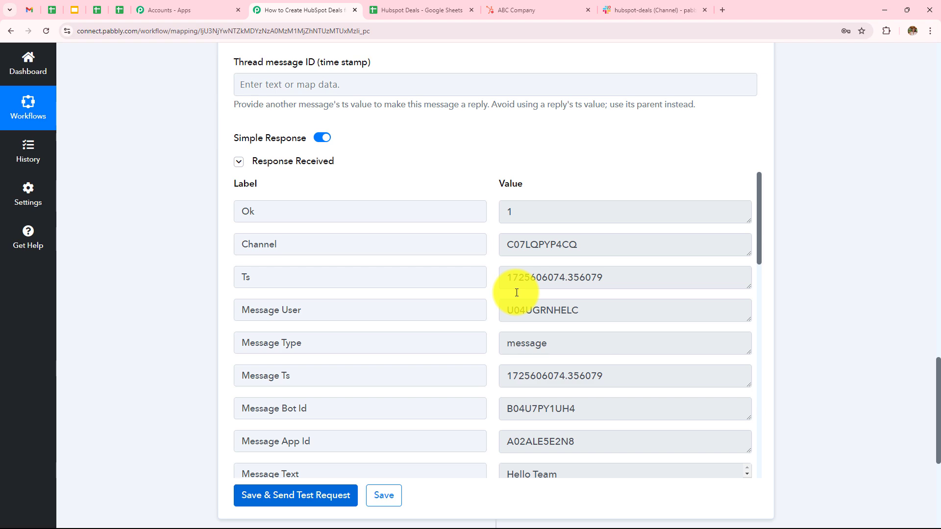
- In Slack's hubspot-deals channel, select the posted ABC Company deal message to review its details
{"action": "left_click", "coordinate": [642, 8]}
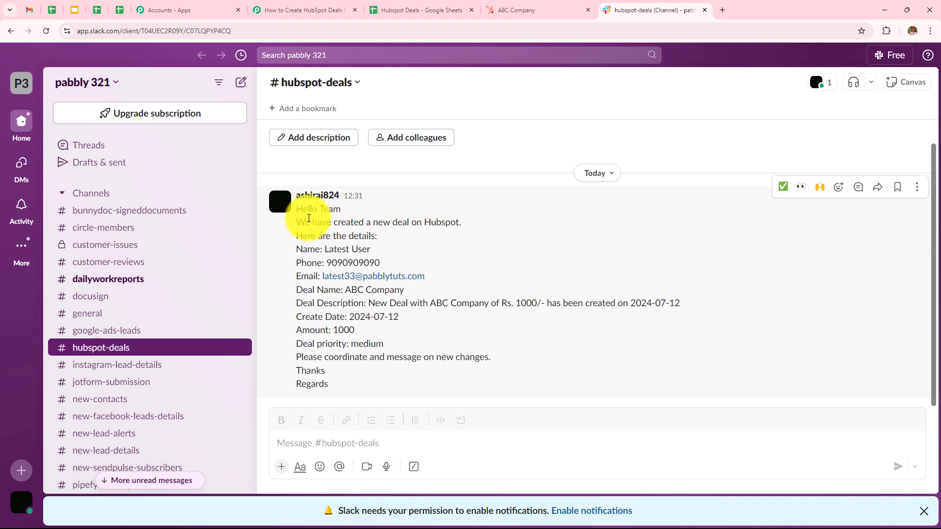
{"action": "left_click_drag", "start_coordinate": [289, 201], "coordinate": [378, 399]}
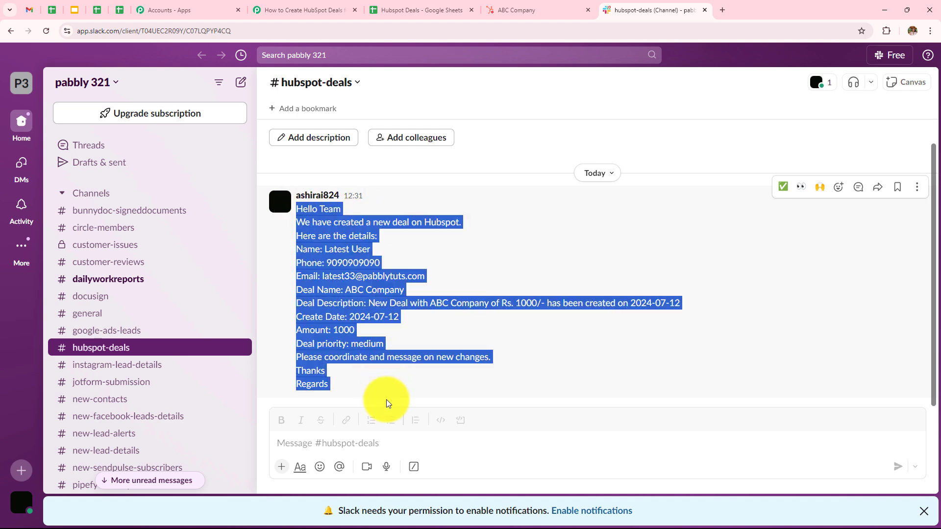
{"action": "left_click", "coordinate": [544, 250]}
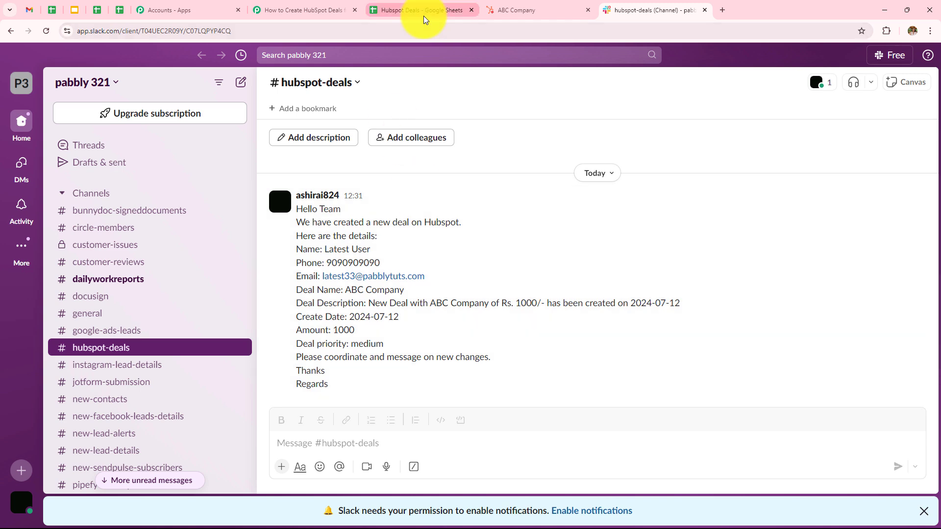
{"action": "left_click", "coordinate": [412, 10]}
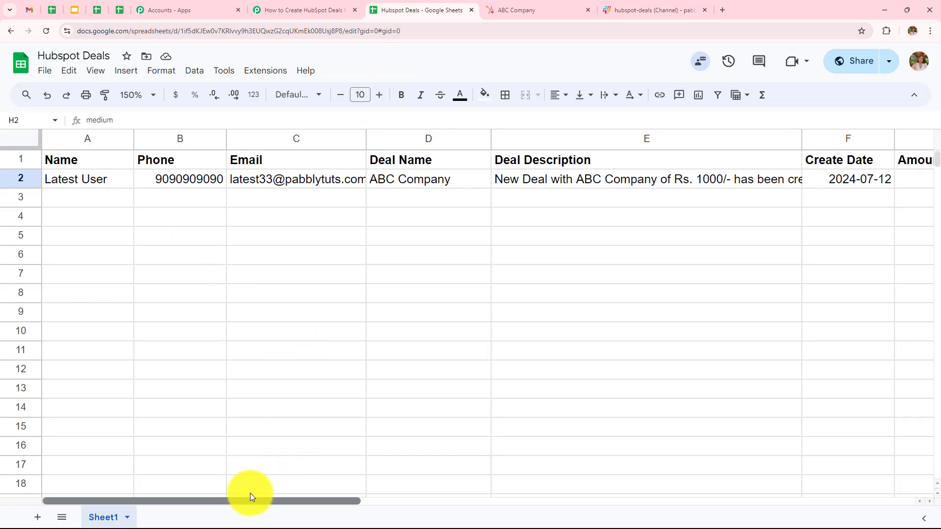
- Enter the new contact's name, phone number and e-mail in cells A3–C3
{"action": "left_click", "coordinate": [93, 198]}
{"action": "type", "text": "Last User"}
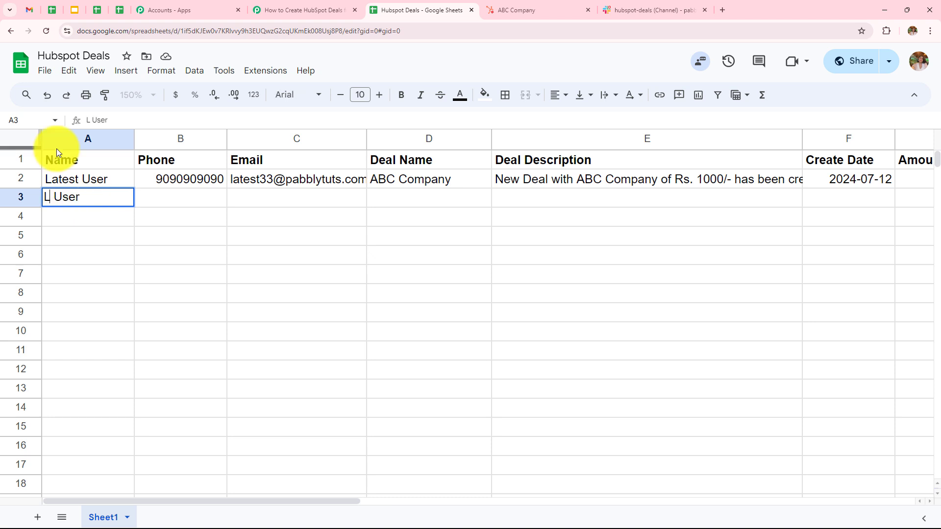
{"action": "double_click", "coordinate": [192, 197]}
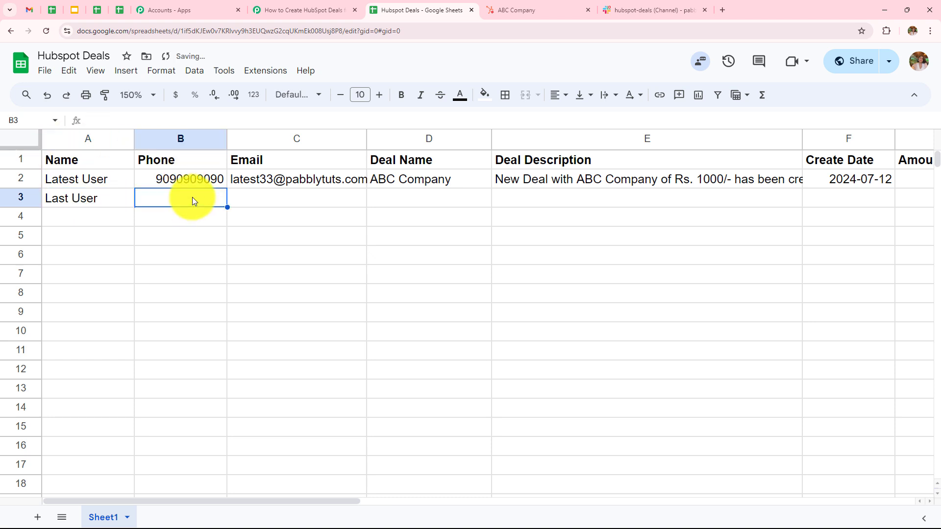
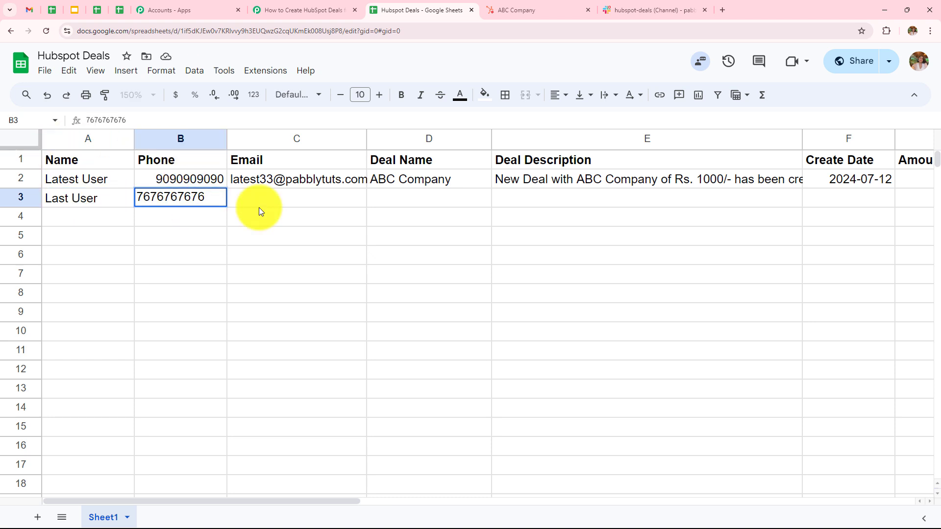
{"action": "double_click", "coordinate": [261, 192]}
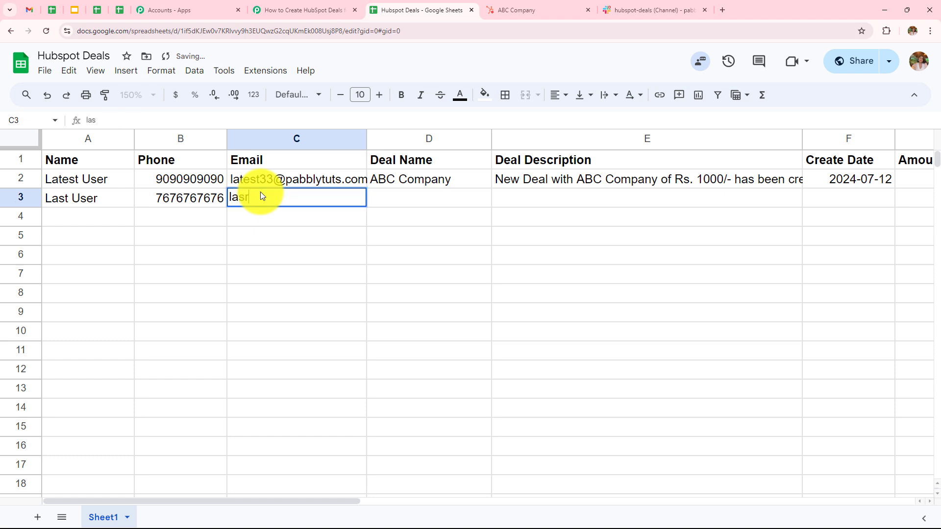
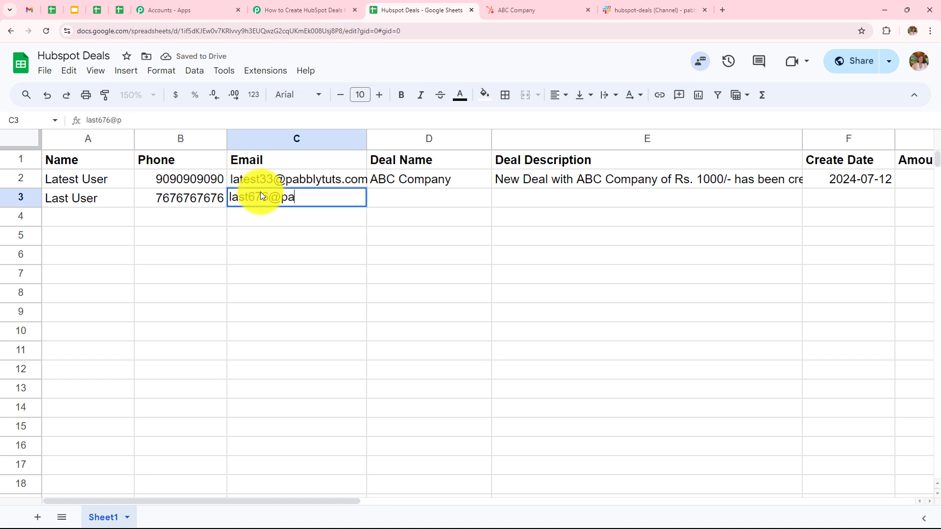
- Complete row 3's XYZ Company deal with amount 2000 and Deal priority high
{"action": "double_click", "coordinate": [393, 198]}
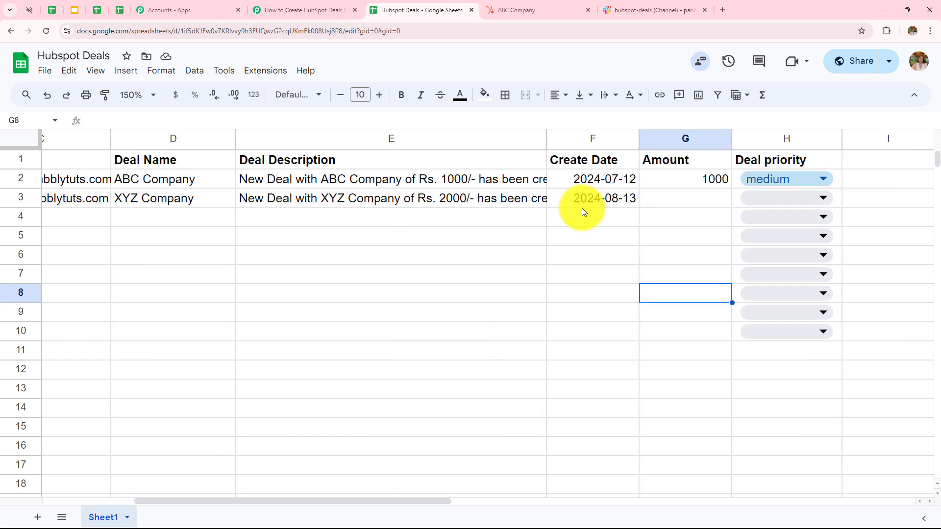
{"action": "left_click", "coordinate": [682, 200]}
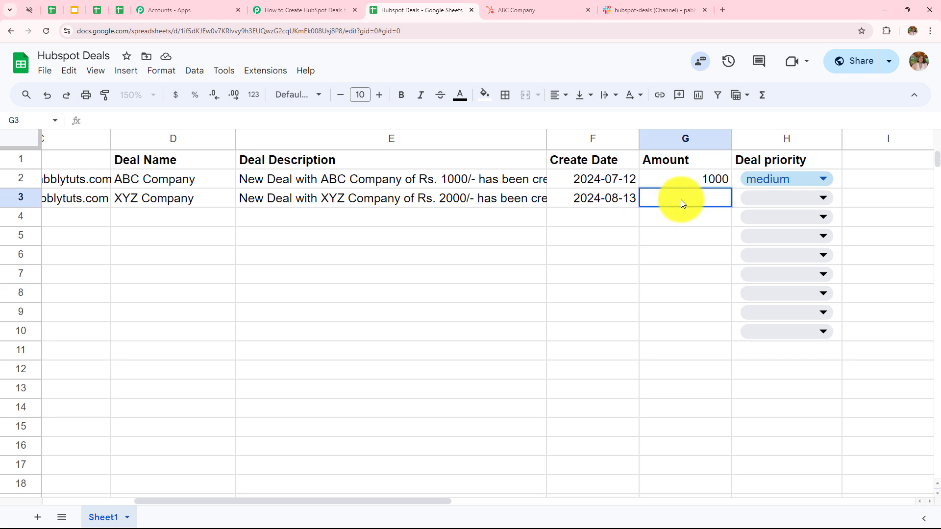
{"action": "type", "text": "2000"}
{"action": "left_click", "coordinate": [772, 199]}
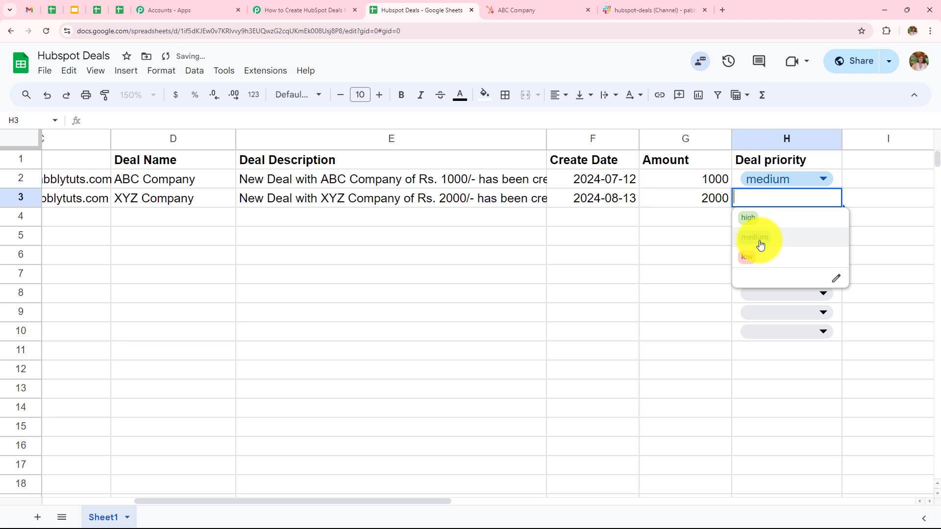
{"action": "left_click", "coordinate": [762, 219]}
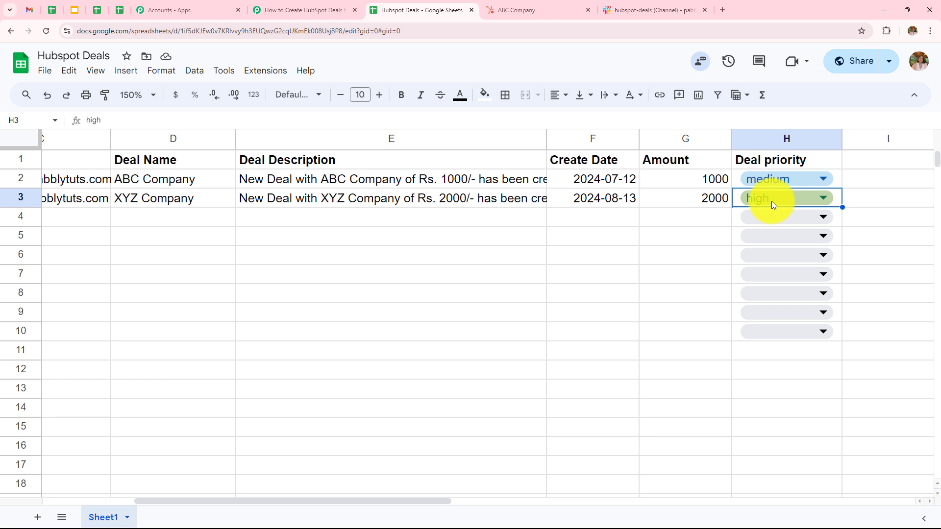
- Refresh HubSpot to see the XYZ Company deal ($2,000, High priority), then view its Slack post
{"action": "left_click", "coordinate": [526, 6]}
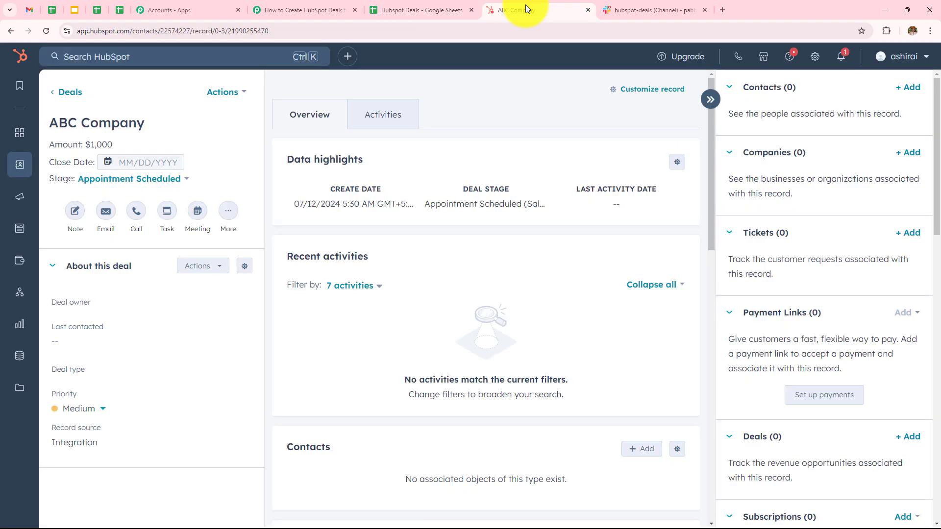
{"action": "left_click", "coordinate": [11, 33]}
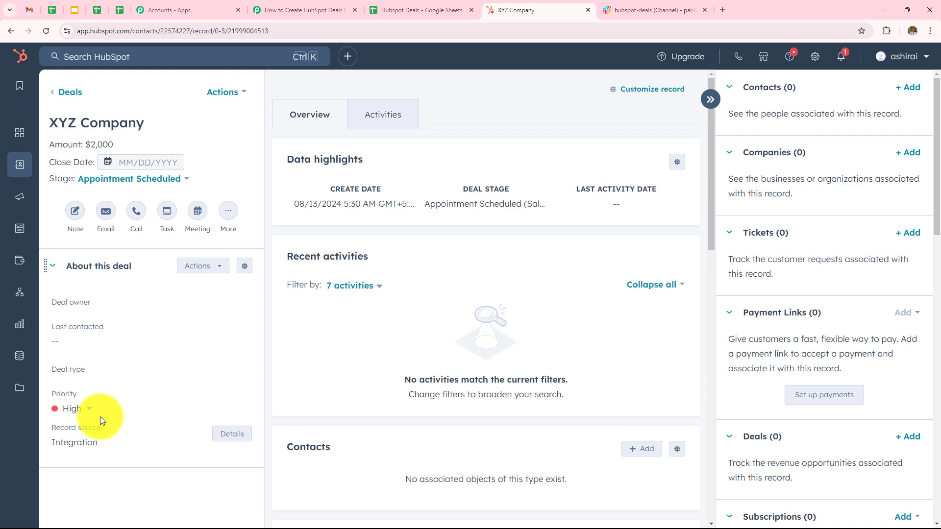
{"action": "left_click", "coordinate": [614, 5]}
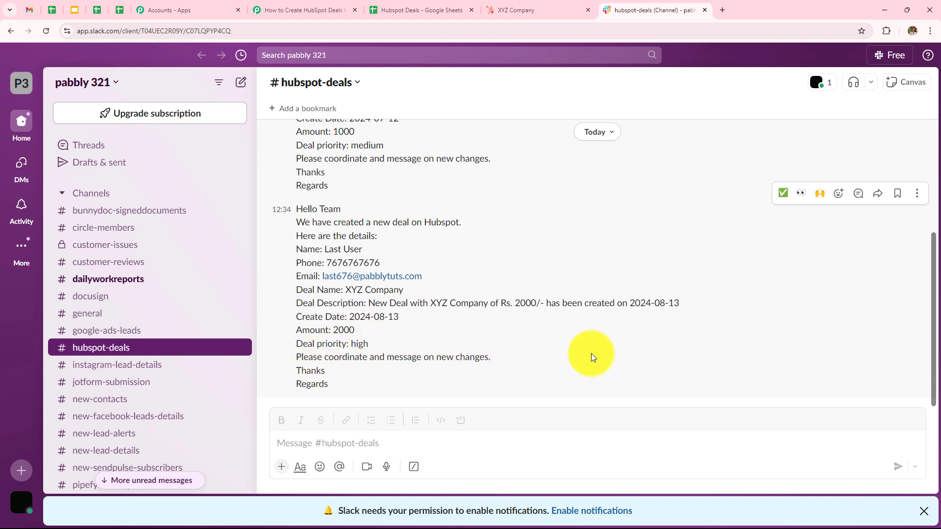
- Review the Google Sheets trigger's captured row 3 data in Pabbly Connect
{"action": "left_click", "coordinate": [334, 10]}
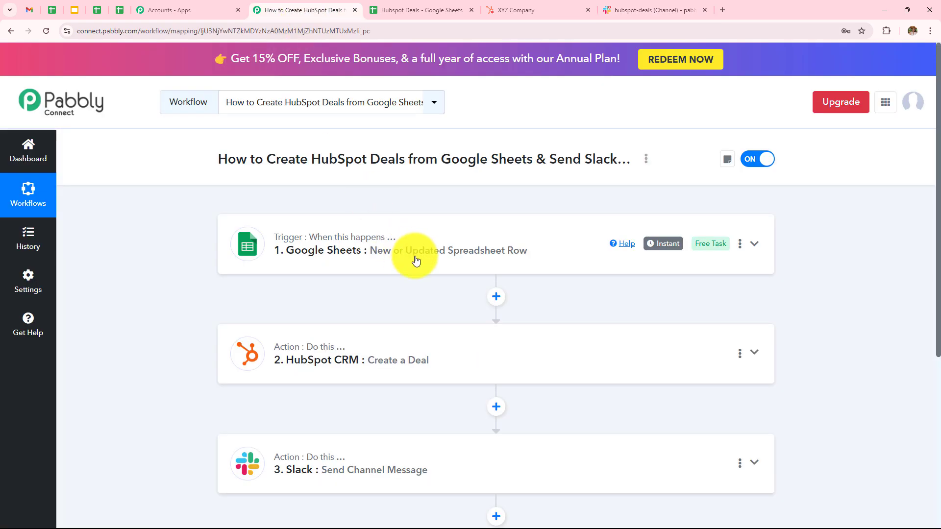
{"action": "left_click", "coordinate": [365, 259]}
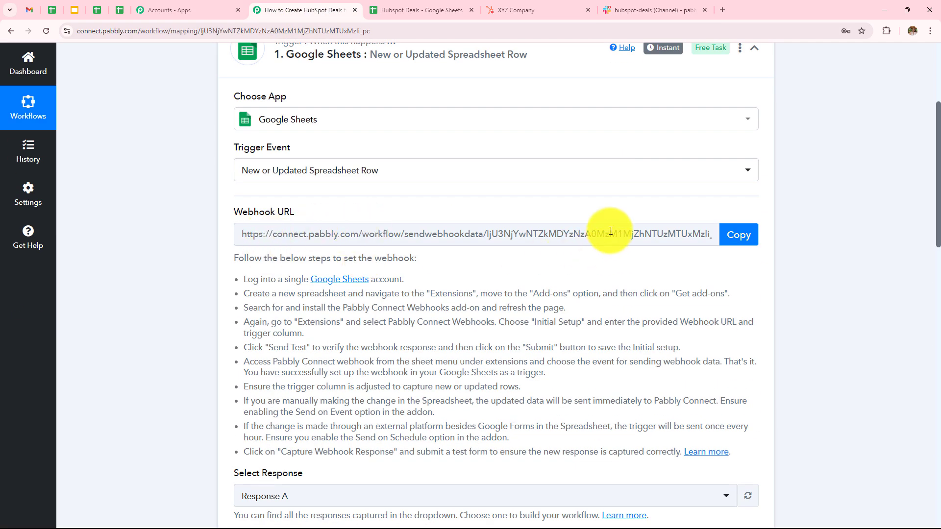
{"action": "scroll", "coordinate": [610, 231], "scroll_direction": "down", "scroll_amount": 1}
{"action": "scroll", "coordinate": [611, 231], "scroll_direction": "down", "scroll_amount": 8}
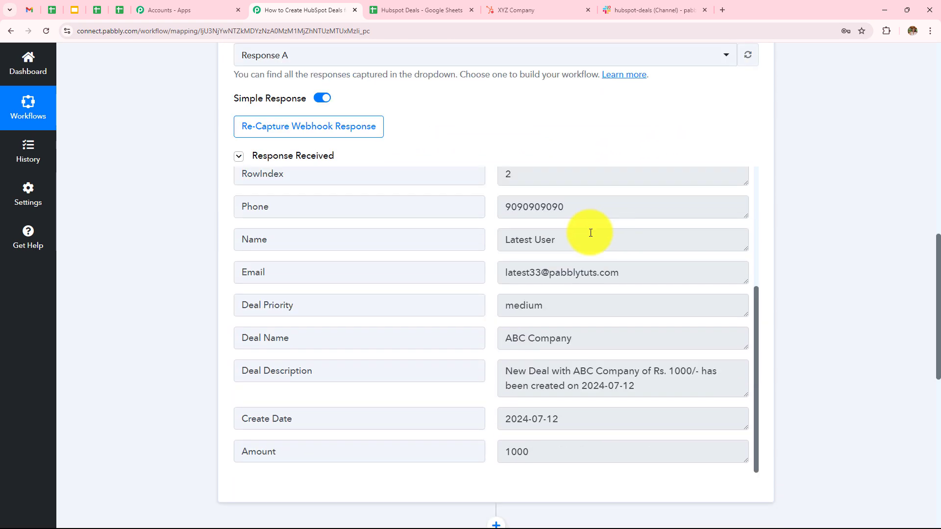
{"action": "scroll", "coordinate": [581, 299], "scroll_direction": "up", "scroll_amount": 4}
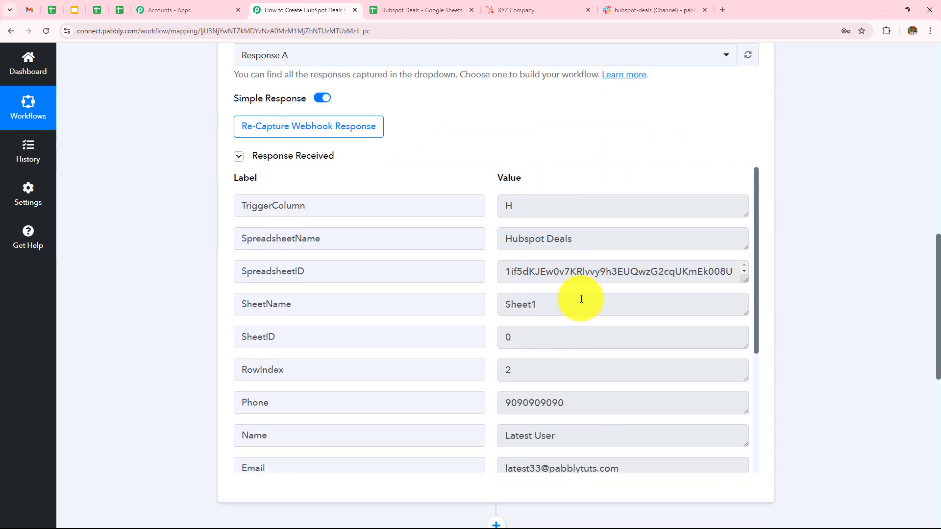
{"action": "scroll", "coordinate": [554, 139], "scroll_direction": "down", "scroll_amount": 1}
{"action": "scroll", "coordinate": [555, 140], "scroll_direction": "down", "scroll_amount": 4}
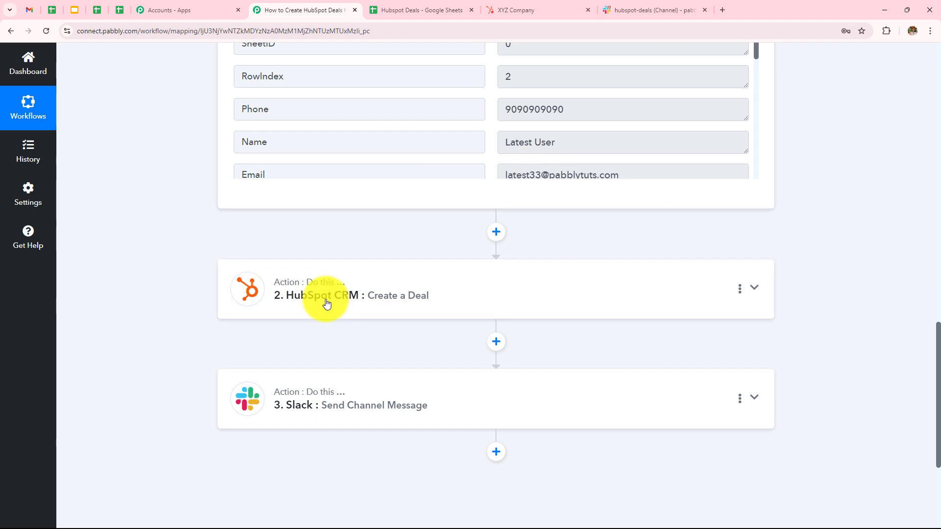
- Review the HubSpot Create a Deal step's mapped fields
{"action": "left_click", "coordinate": [343, 295]}
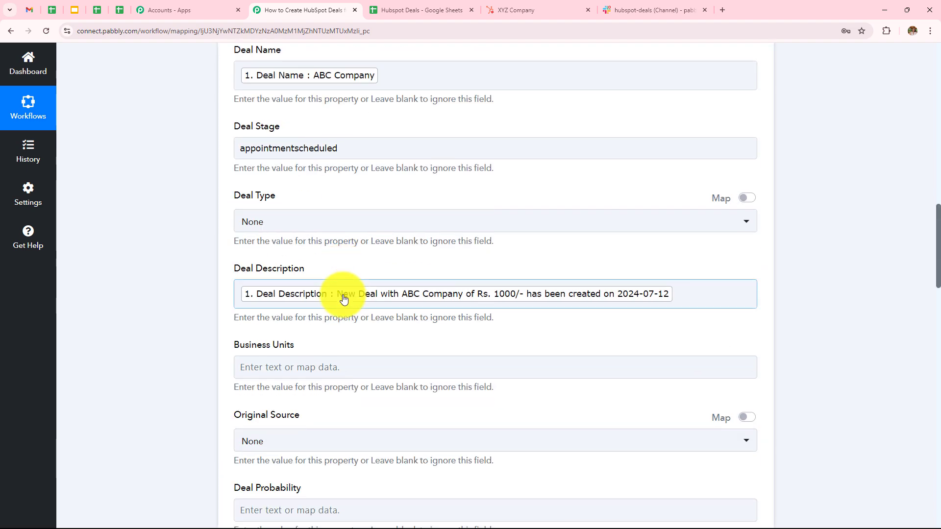
{"action": "scroll", "coordinate": [344, 299], "scroll_direction": "down", "scroll_amount": 4}
{"action": "scroll", "coordinate": [343, 299], "scroll_direction": "down", "scroll_amount": 8}
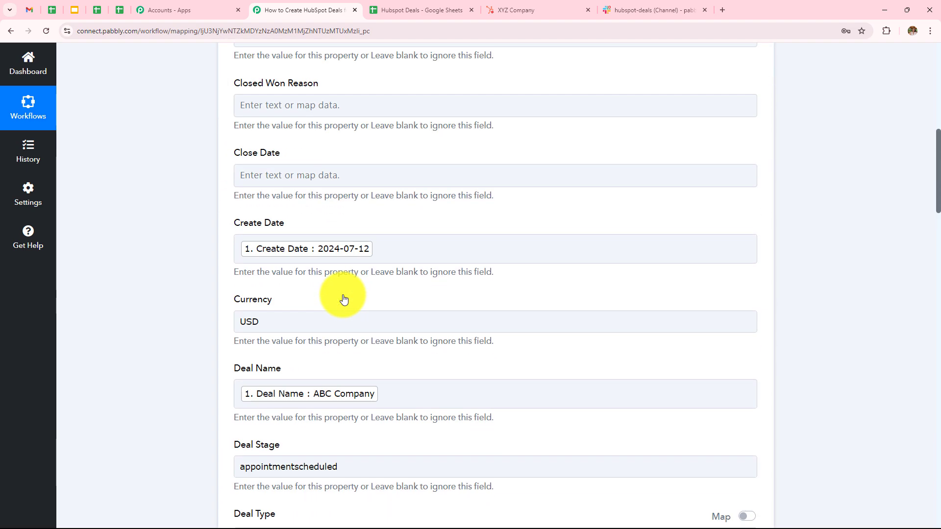
{"action": "scroll", "coordinate": [344, 299], "scroll_direction": "down", "scroll_amount": 3}
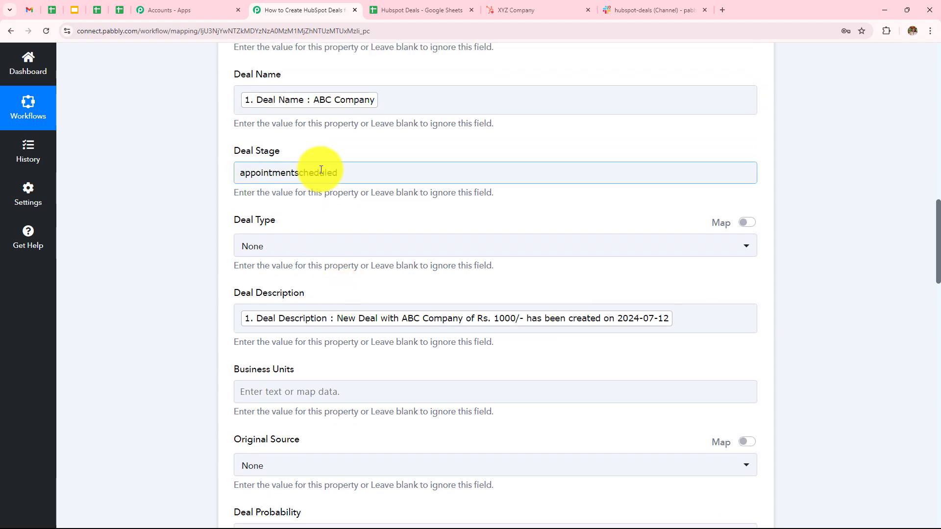
{"action": "scroll", "coordinate": [376, 202], "scroll_direction": "up", "scroll_amount": 12}
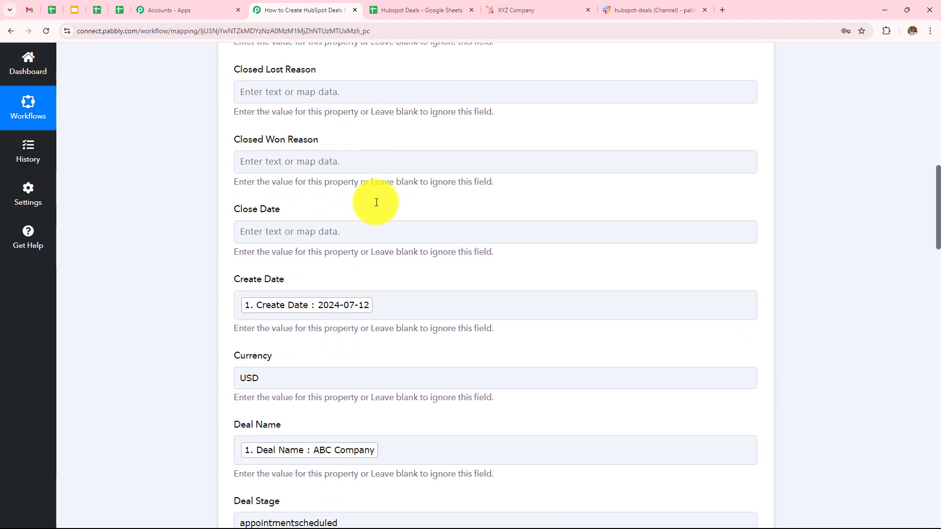
{"action": "scroll", "coordinate": [376, 202], "scroll_direction": "up", "scroll_amount": 4}
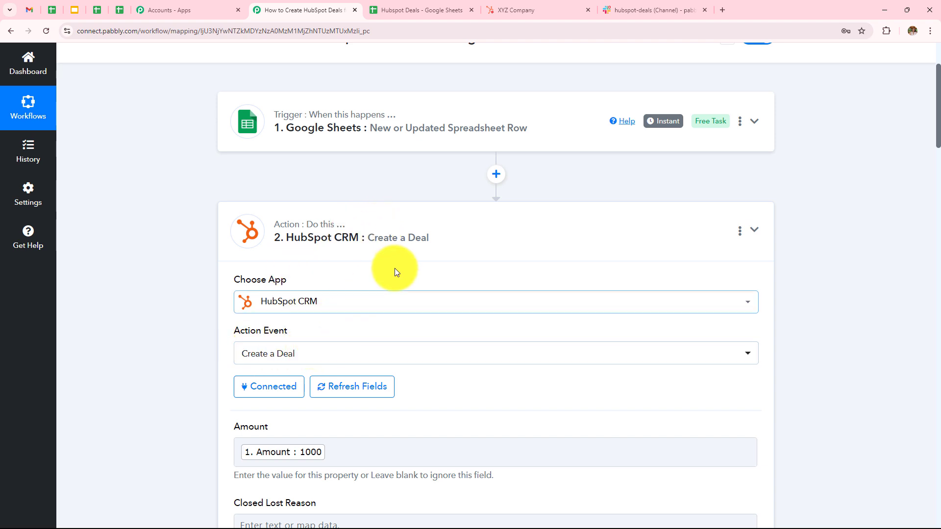
{"action": "scroll", "coordinate": [398, 267], "scroll_direction": "down", "scroll_amount": 15}
{"action": "scroll", "coordinate": [404, 257], "scroll_direction": "up", "scroll_amount": 4}
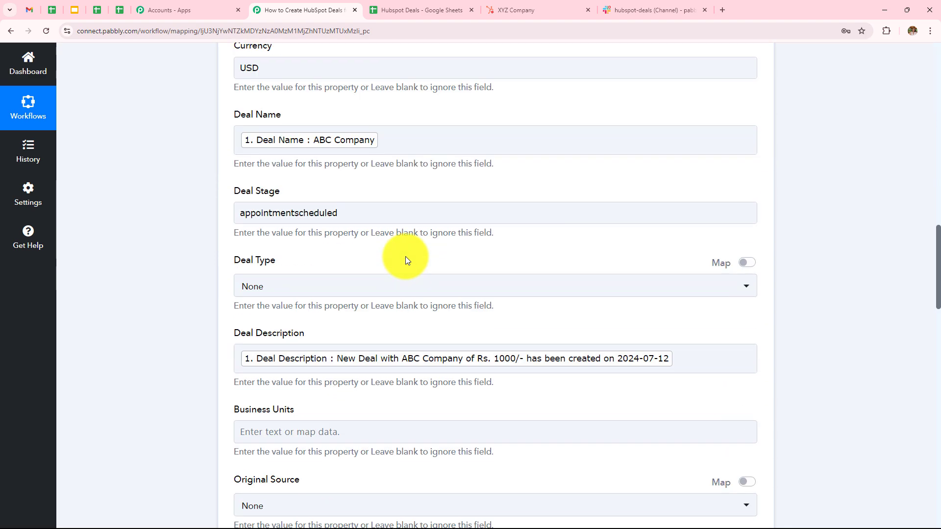
{"action": "scroll", "coordinate": [387, 252], "scroll_direction": "down", "scroll_amount": 2}
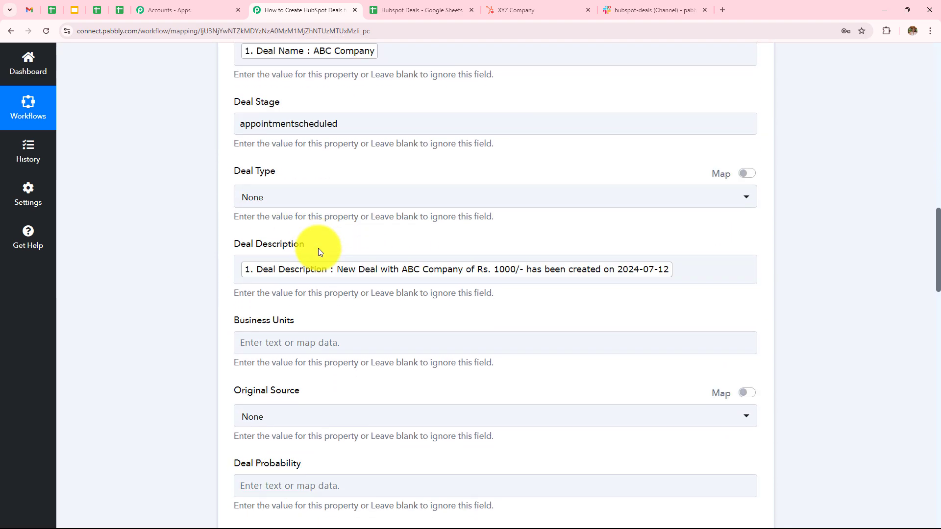
{"action": "scroll", "coordinate": [319, 252], "scroll_direction": "down", "scroll_amount": 10}
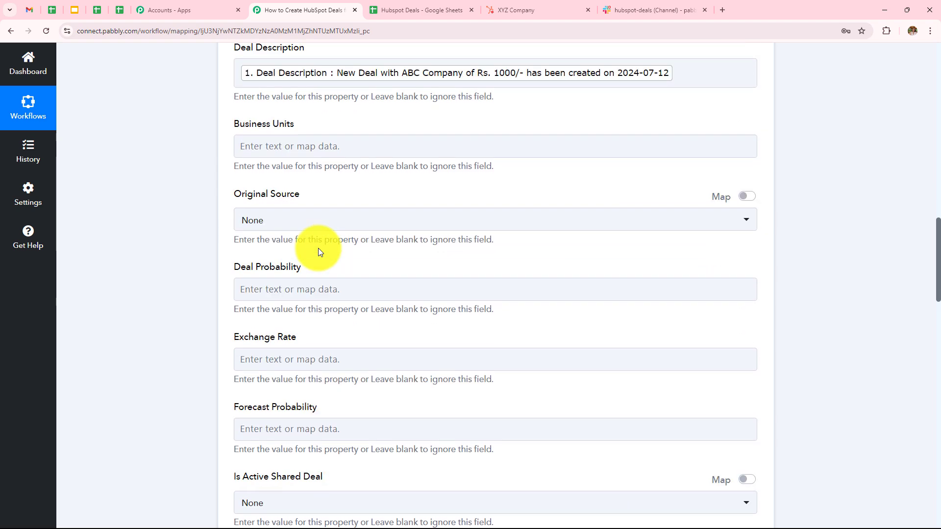
{"action": "scroll", "coordinate": [318, 248], "scroll_direction": "down", "scroll_amount": 10}
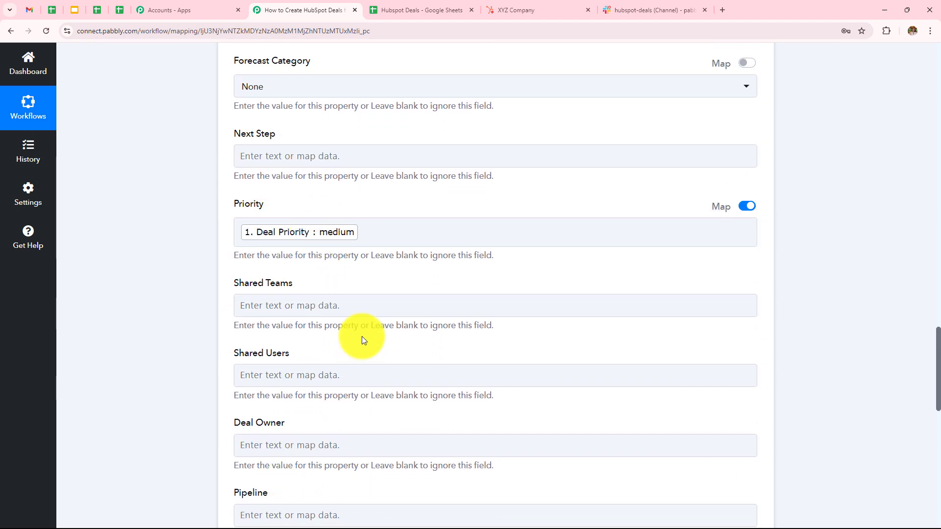
{"action": "scroll", "coordinate": [343, 313], "scroll_direction": "down", "scroll_amount": 3}
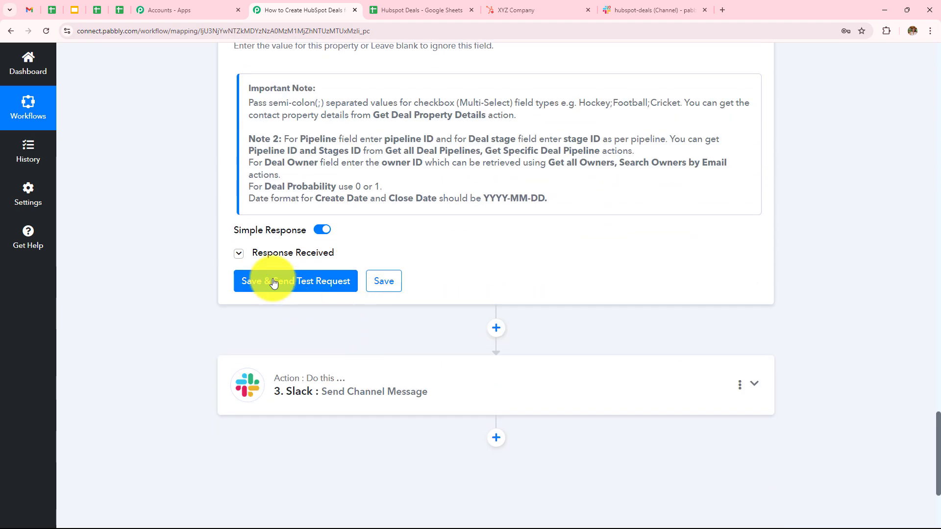
- Inspect the HubSpot deal step's test response
{"action": "left_click", "coordinate": [297, 250]}
{"action": "scroll", "coordinate": [444, 188], "scroll_direction": "down", "scroll_amount": 7}
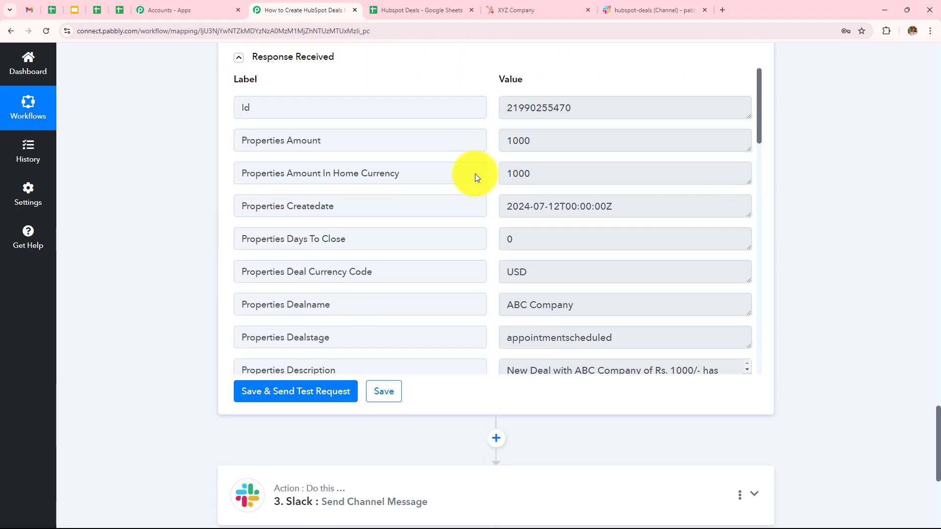
{"action": "scroll", "coordinate": [496, 243], "scroll_direction": "down", "scroll_amount": 4}
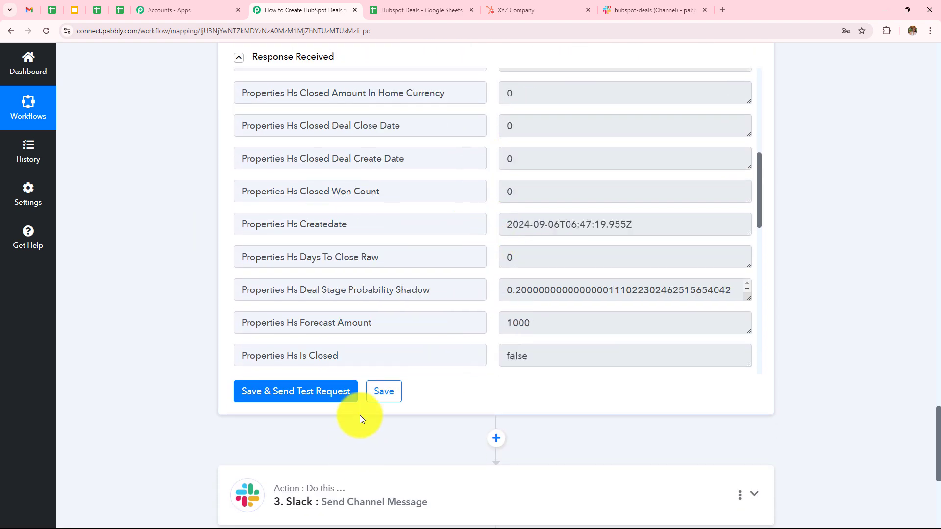
{"action": "scroll", "coordinate": [361, 418], "scroll_direction": "down", "scroll_amount": 4}
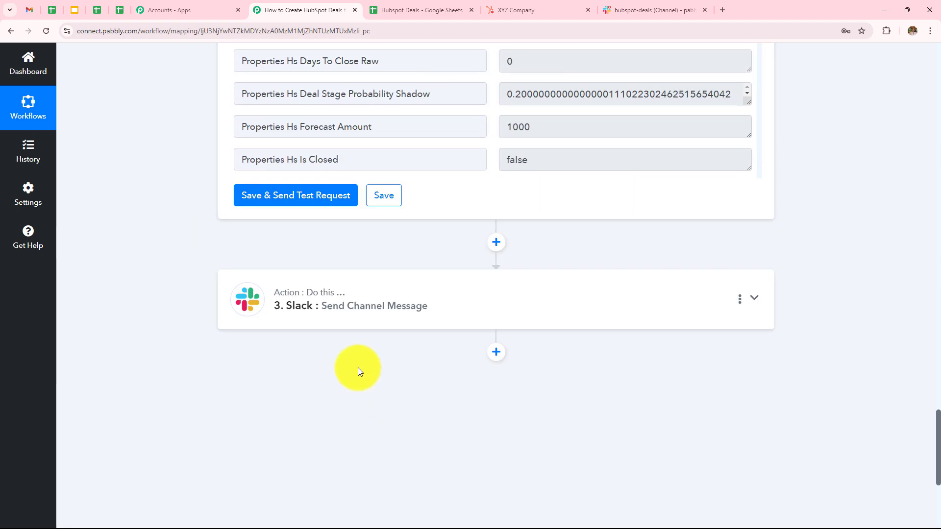
- Review the Slack step's hubspot-deals channel and mapped message fields
{"action": "left_click", "coordinate": [370, 312]}
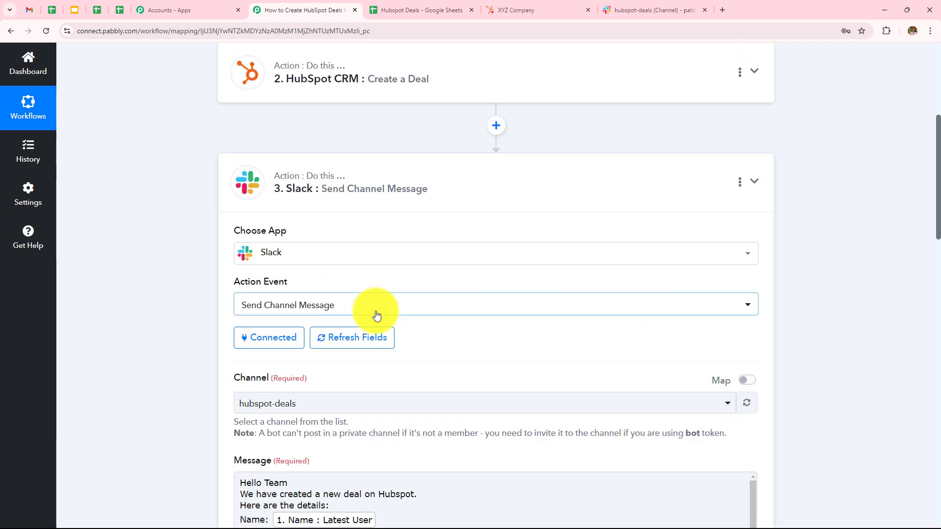
{"action": "scroll", "coordinate": [448, 278], "scroll_direction": "down", "scroll_amount": 3}
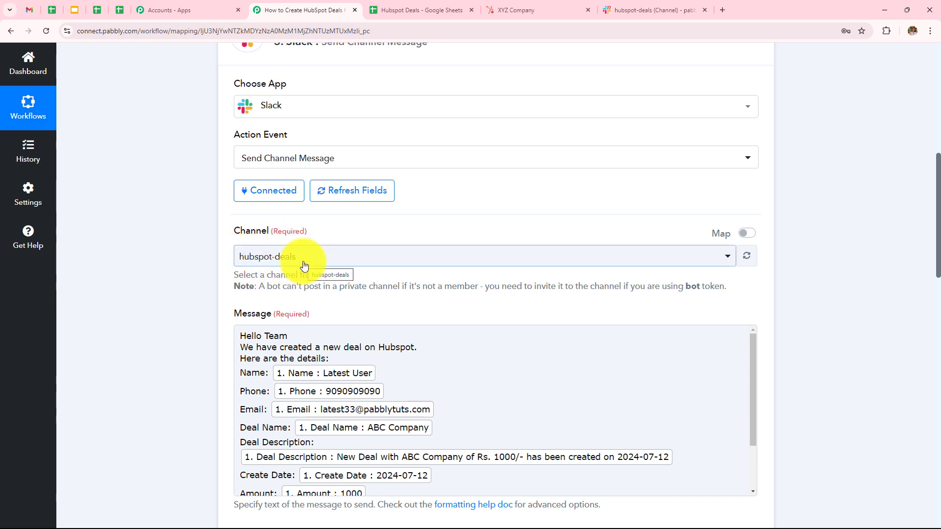
{"action": "scroll", "coordinate": [420, 308], "scroll_direction": "down", "scroll_amount": 4}
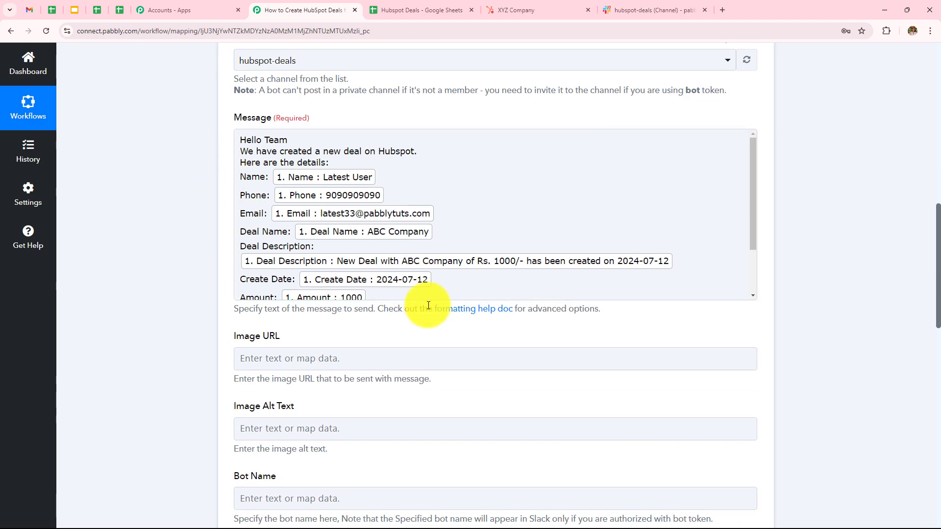
{"action": "scroll", "coordinate": [425, 294], "scroll_direction": "down", "scroll_amount": 10}
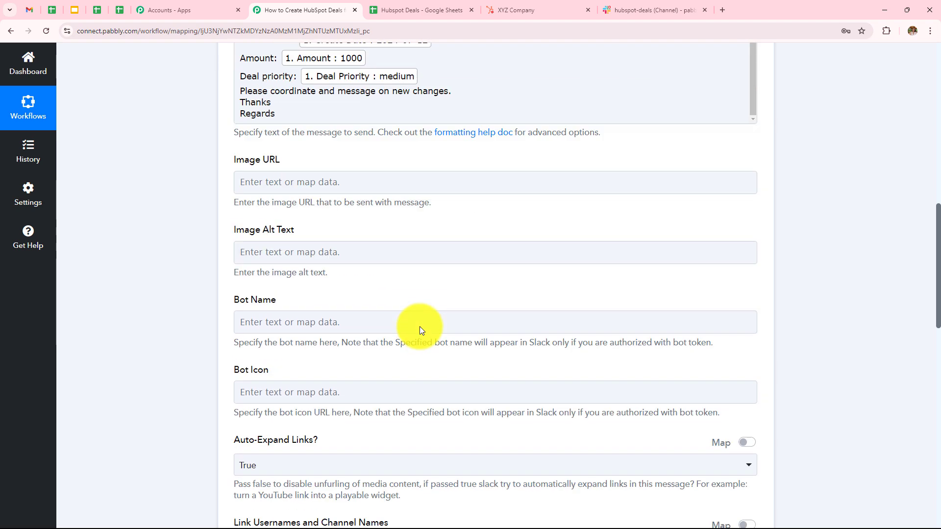
{"action": "scroll", "coordinate": [420, 326], "scroll_direction": "down", "scroll_amount": 3}
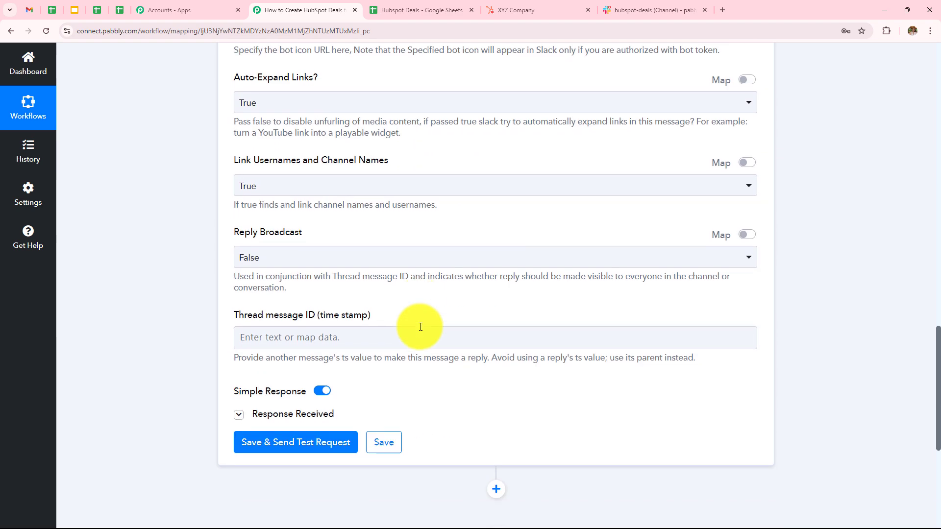
- Check the Slack step's test response, confirm the post in Slack, and return to the workflow
{"action": "left_click", "coordinate": [284, 413]}
{"action": "scroll", "coordinate": [439, 302], "scroll_direction": "down", "scroll_amount": 2}
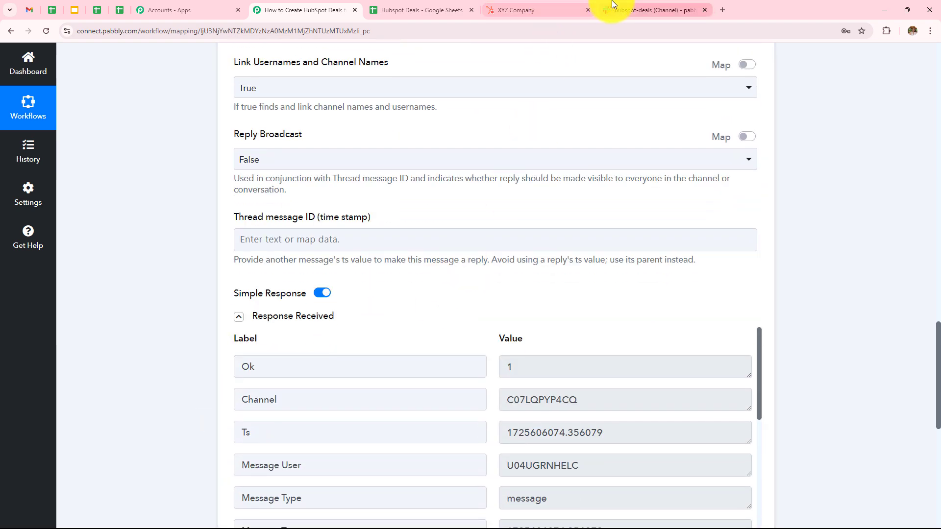
{"action": "left_click", "coordinate": [632, 10]}
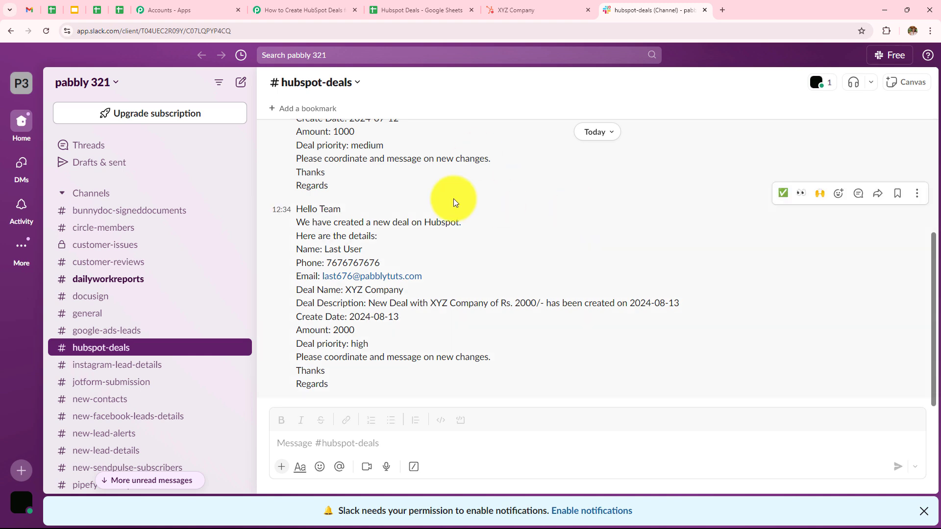
{"action": "left_click", "coordinate": [309, 10]}
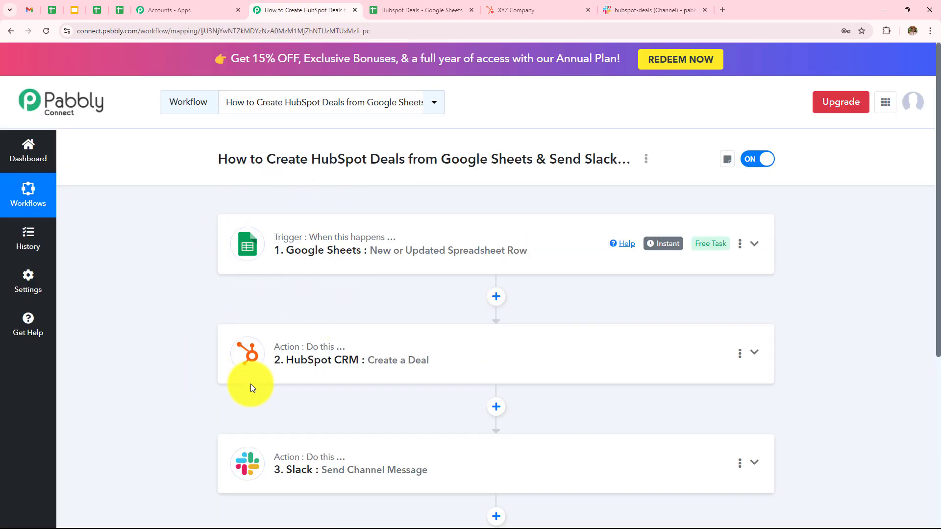